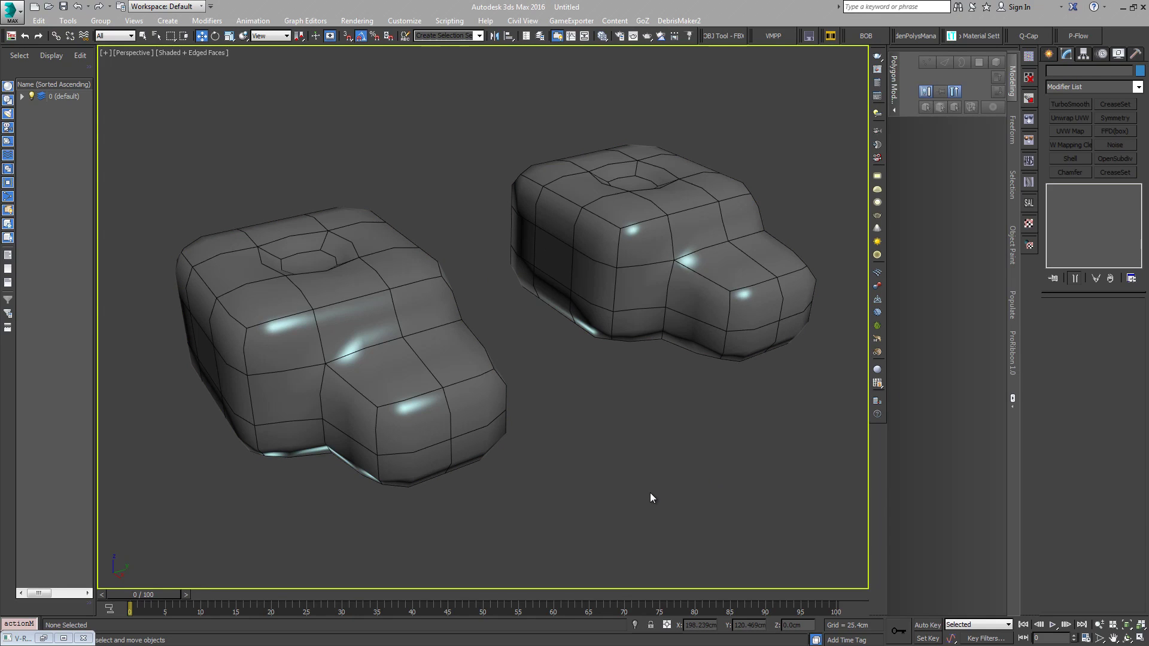
Step: Remove TurboSmooth from Box002 and delete that box
{"action": "left_click", "coordinate": [311, 291]}
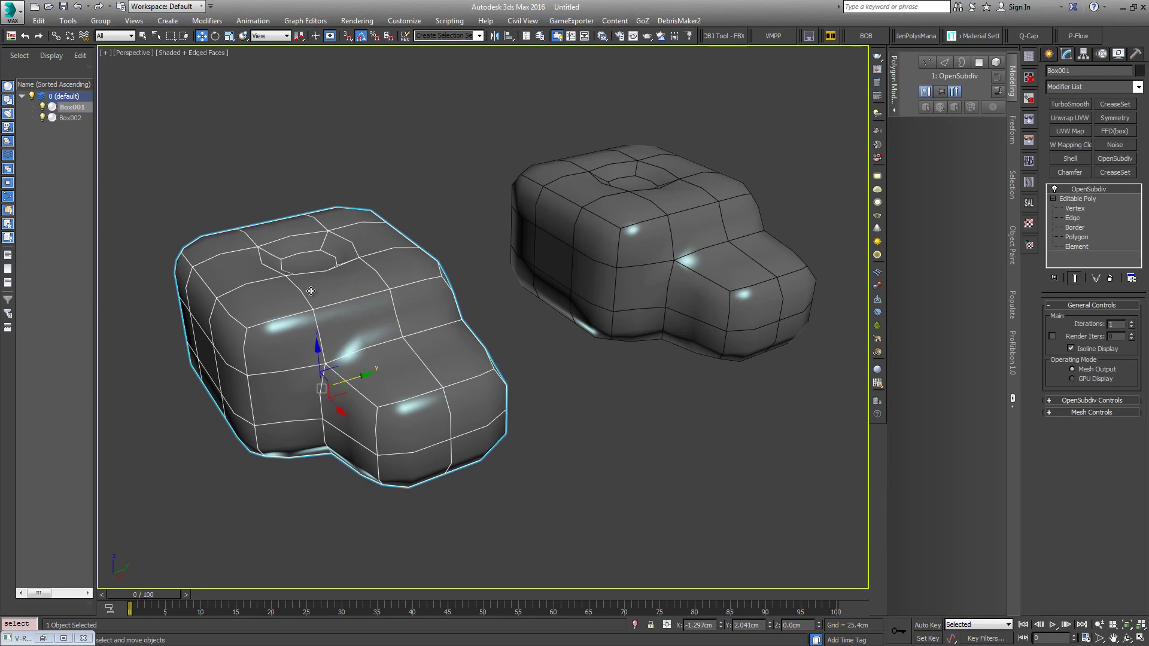
{"action": "left_click", "coordinate": [610, 240]}
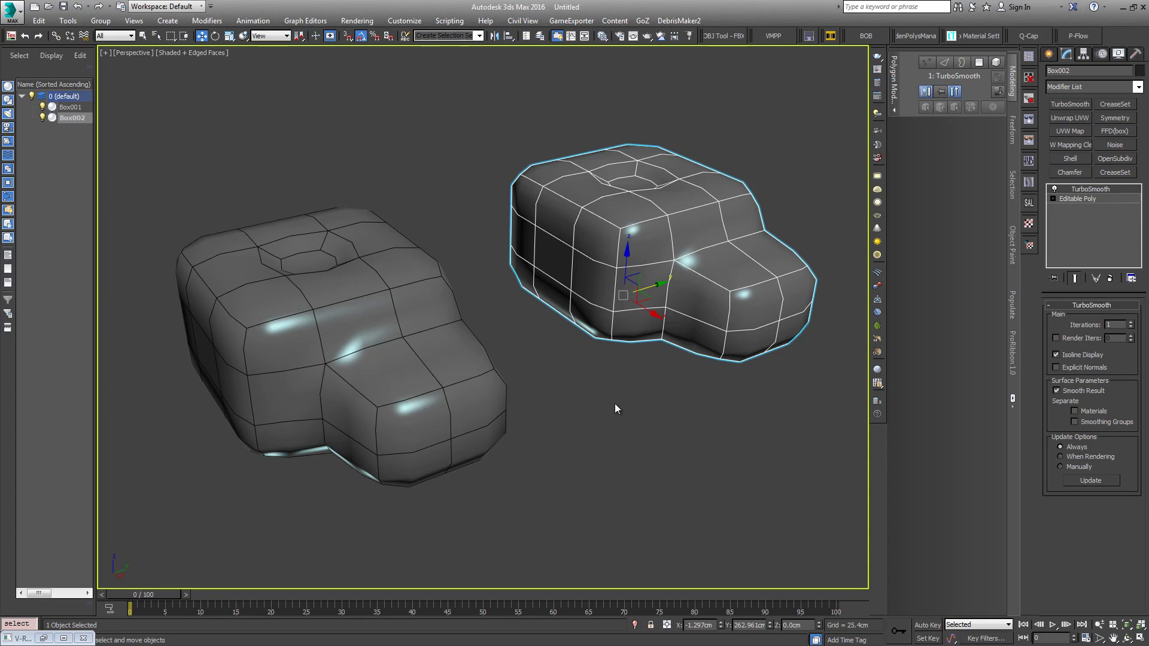
{"action": "left_click", "coordinate": [1111, 278]}
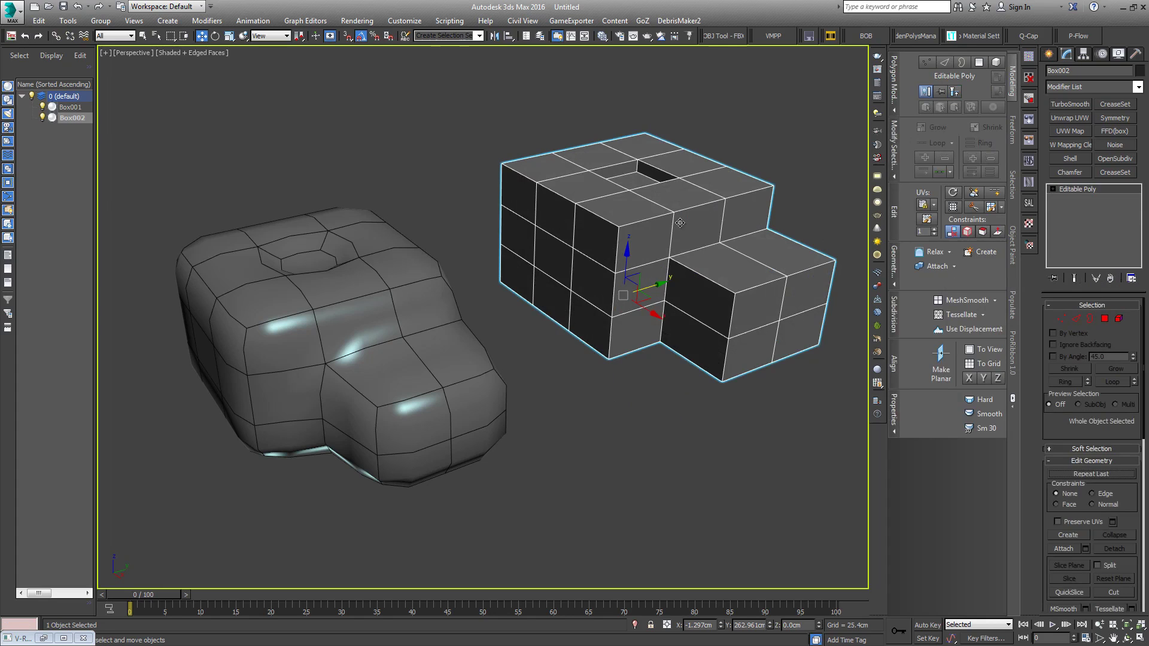
{"action": "middle_click_drag", "start_coordinate": [639, 223], "coordinate": [673, 227]}
{"action": "key", "text": "Delete"}
Step: Raise Box001's OpenSubdiv iterations to 2 and select its Editable Poly base
{"action": "left_click", "coordinate": [455, 281]}
{"action": "middle_click_drag", "start_coordinate": [531, 282], "coordinate": [595, 254], "text": "alt"}
{"action": "scroll", "coordinate": [579, 273], "scroll_direction": "up", "scroll_amount": 2}
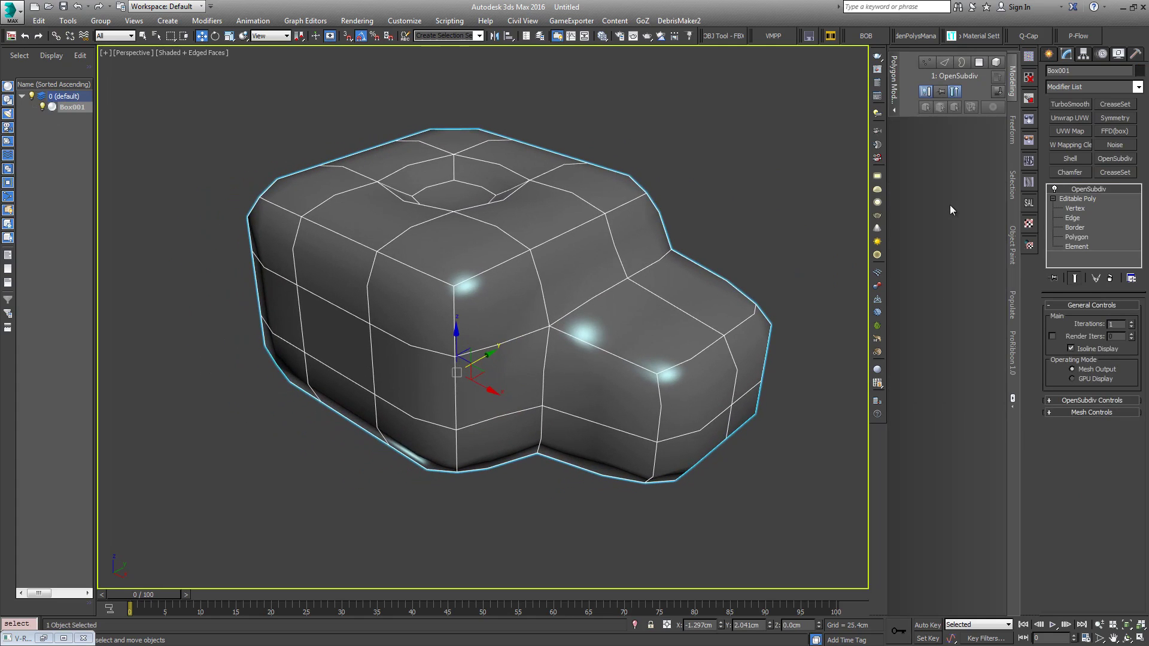
{"action": "left_click", "coordinate": [1131, 321]}
{"action": "scroll", "coordinate": [694, 296], "scroll_direction": "up", "scroll_amount": 2}
{"action": "scroll", "coordinate": [686, 293], "scroll_direction": "down", "scroll_amount": 3}
{"action": "scroll", "coordinate": [687, 293], "scroll_direction": "up", "scroll_amount": 1}
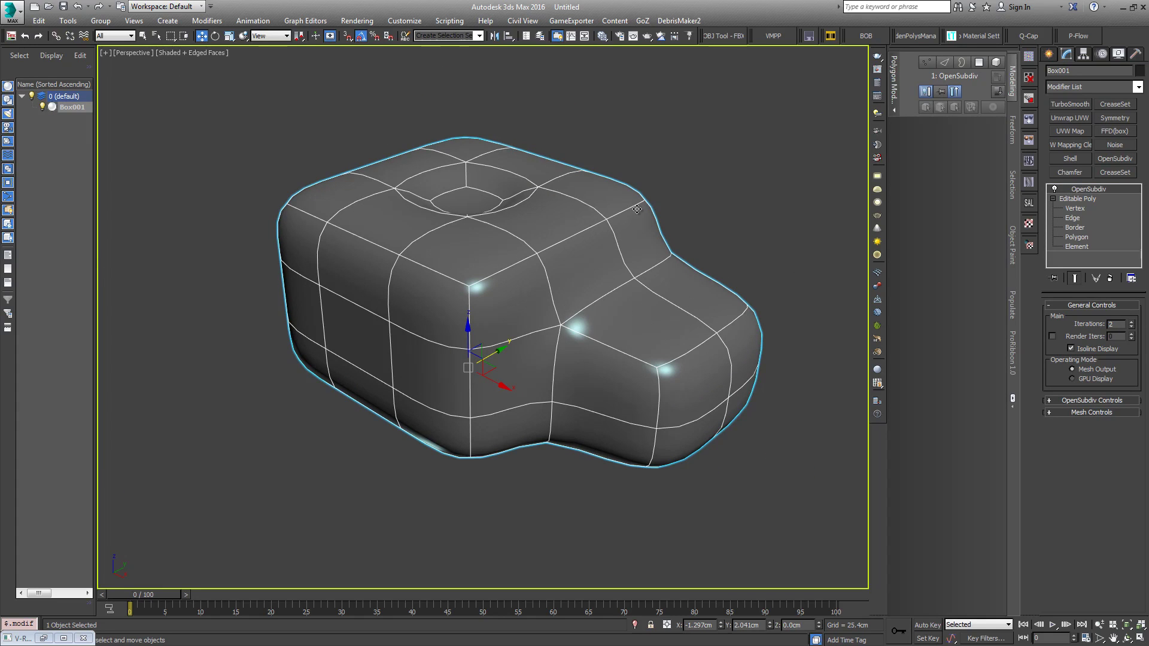
{"action": "mouse_move", "coordinate": [688, 194]}
{"action": "middle_mouse_down", "text": "alt"}
{"action": "mouse_move", "coordinate": [608, 192]}
{"action": "mouse_move", "coordinate": [700, 203]}
{"action": "mouse_move", "coordinate": [692, 187]}
{"action": "middle_mouse_up", "text": "alt"}
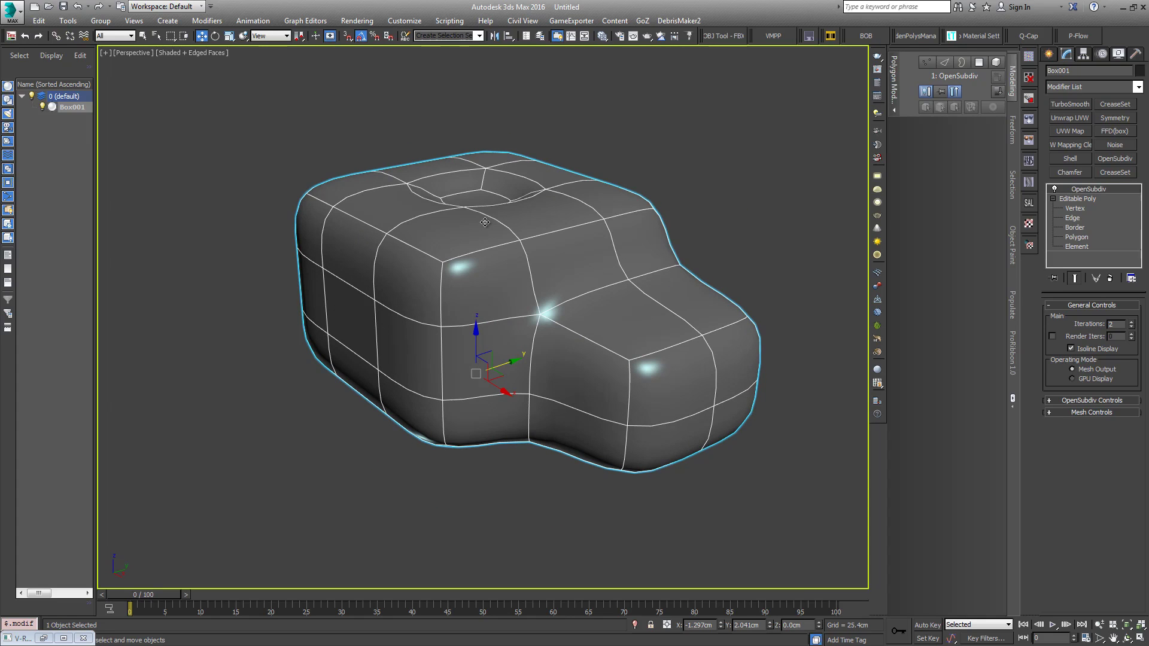
{"action": "left_click", "coordinate": [1093, 200]}
{"action": "left_click", "coordinate": [1137, 87]}
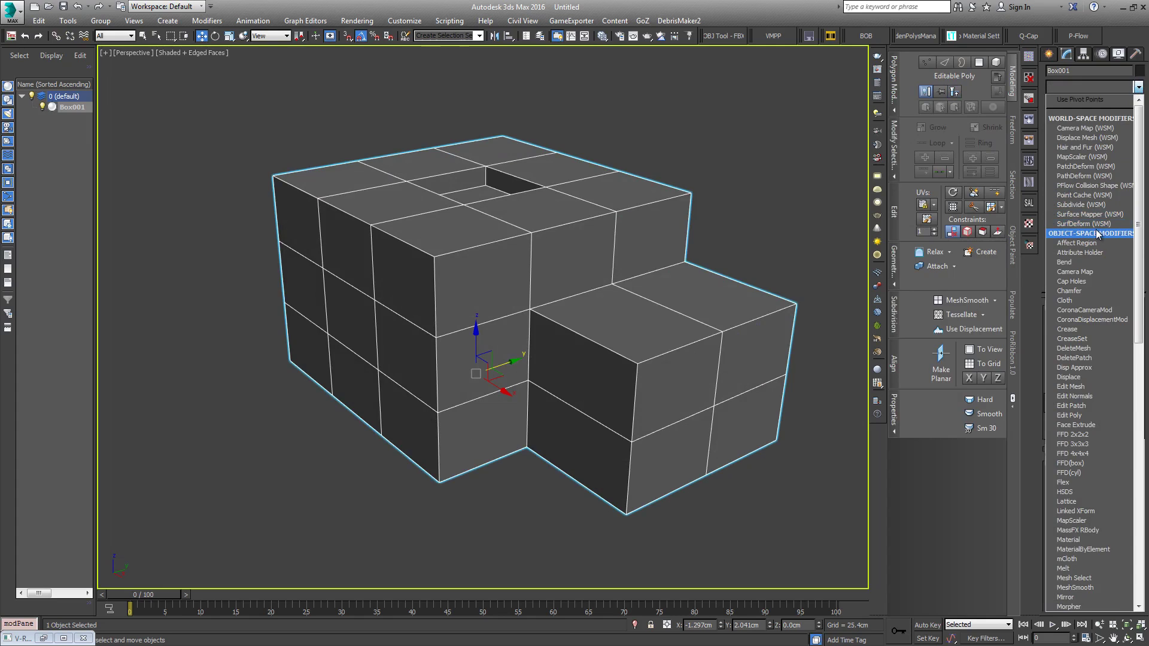
Step: Add a Crease modifier and select an edge loop across the box's top
{"action": "left_click", "coordinate": [1086, 328]}
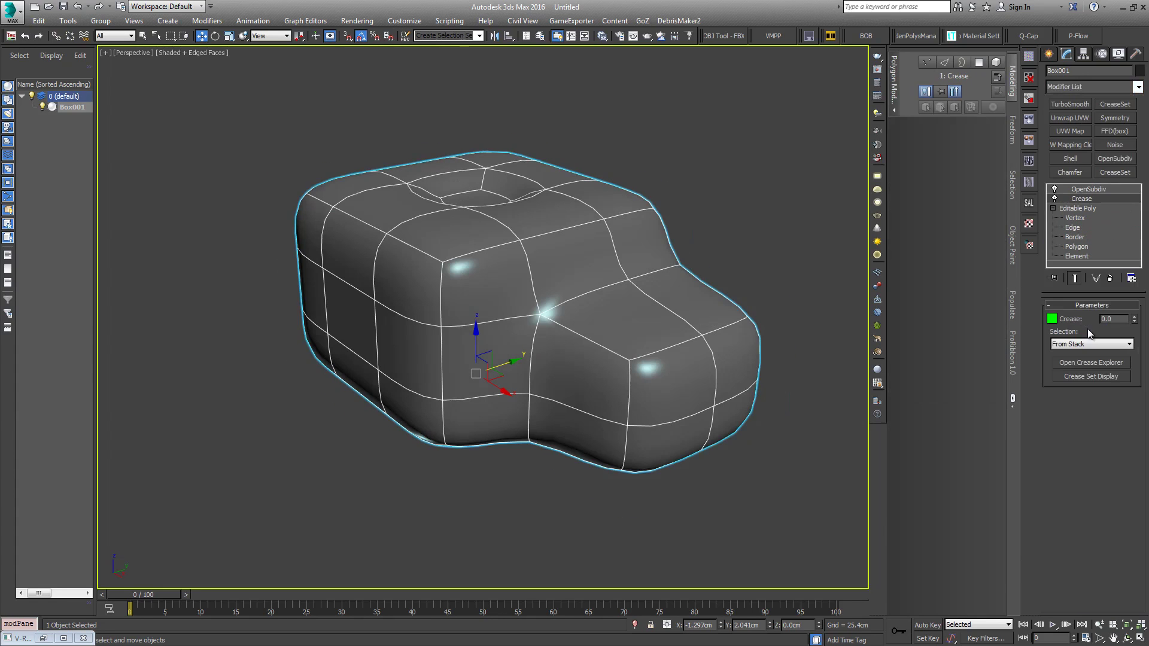
{"action": "middle_click_drag", "start_coordinate": [628, 303], "coordinate": [595, 301], "text": "alt"}
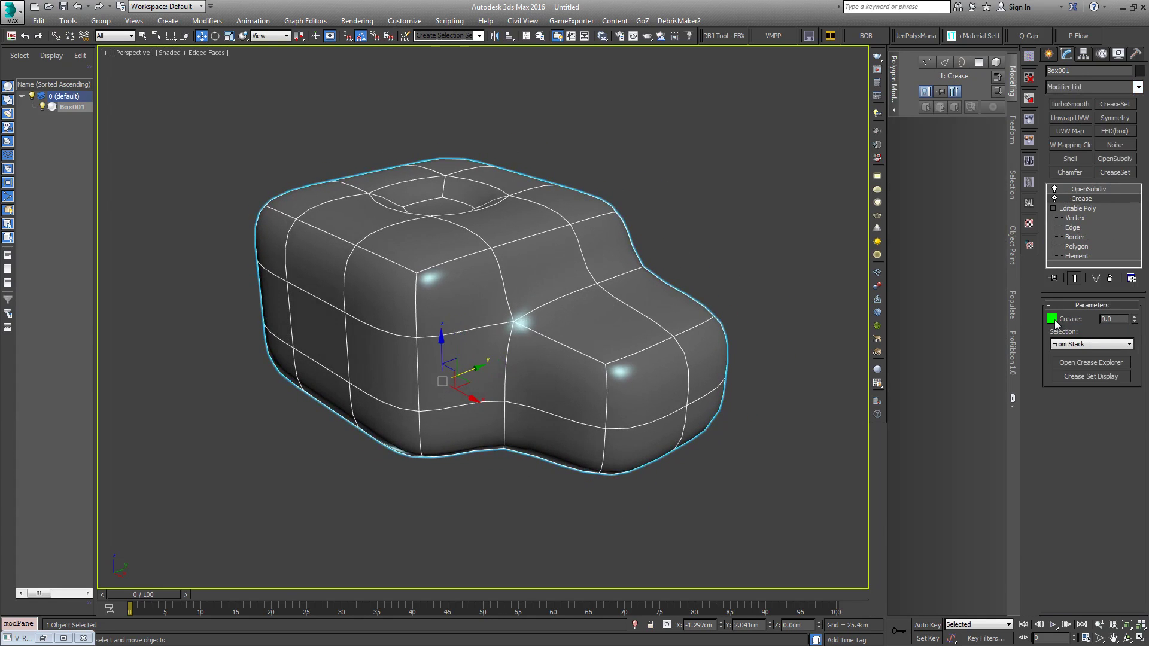
{"action": "left_click", "coordinate": [1073, 228]}
{"action": "double_click", "coordinate": [464, 252]}
{"action": "left_click", "coordinate": [1080, 199]}
Step: Switch to shaded view, increase OpenSubdiv smoothing, and set the crease amount to 0.42
{"action": "key", "text": "F4"}
{"action": "left_click", "coordinate": [1088, 189]}
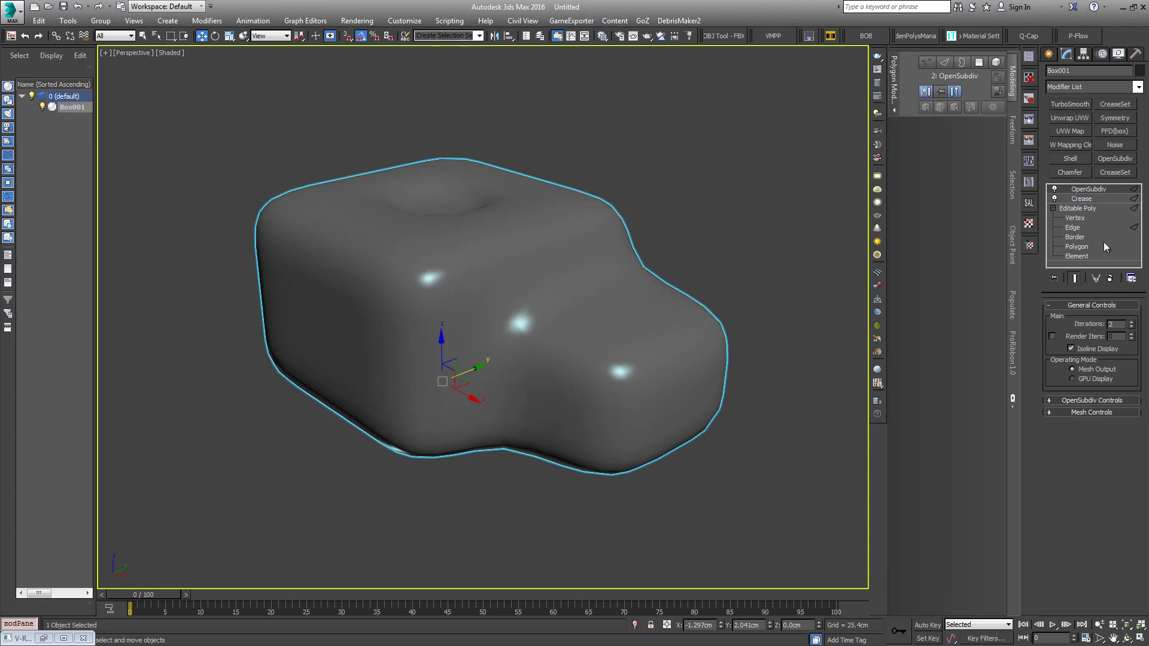
{"action": "left_click", "coordinate": [1131, 324]}
{"action": "left_click", "coordinate": [1089, 201]}
{"action": "left_click_drag", "start_coordinate": [1134, 321], "coordinate": [1133, 287]}
{"action": "middle_click_drag", "start_coordinate": [687, 269], "coordinate": [697, 296], "text": "alt"}
Step: Change the crease selection source from Selected Edges to Selected Vertices
{"action": "left_click", "coordinate": [1088, 343]}
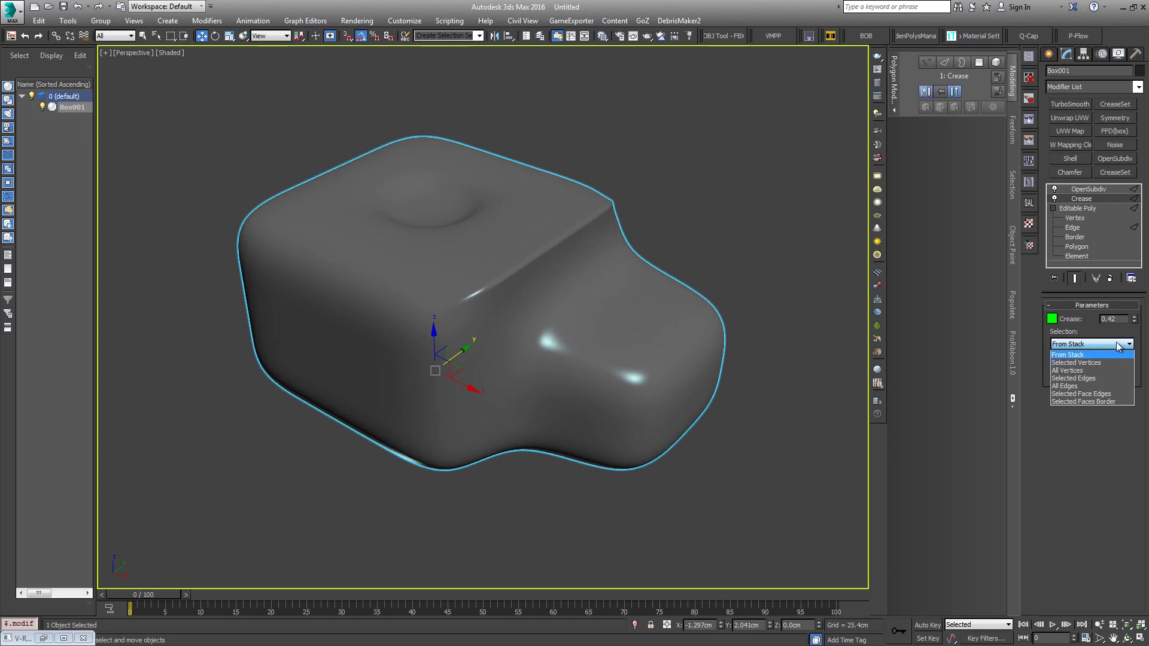
{"action": "left_click", "coordinate": [1077, 379]}
{"action": "left_click", "coordinate": [1114, 345]}
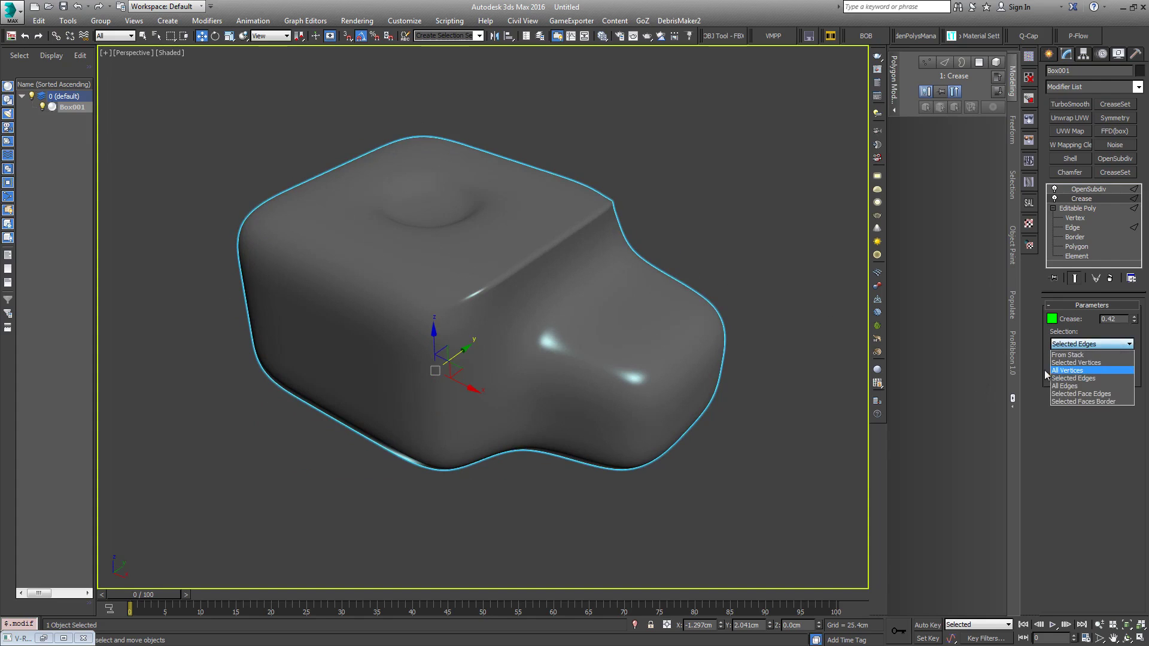
{"action": "left_click", "coordinate": [1086, 363]}
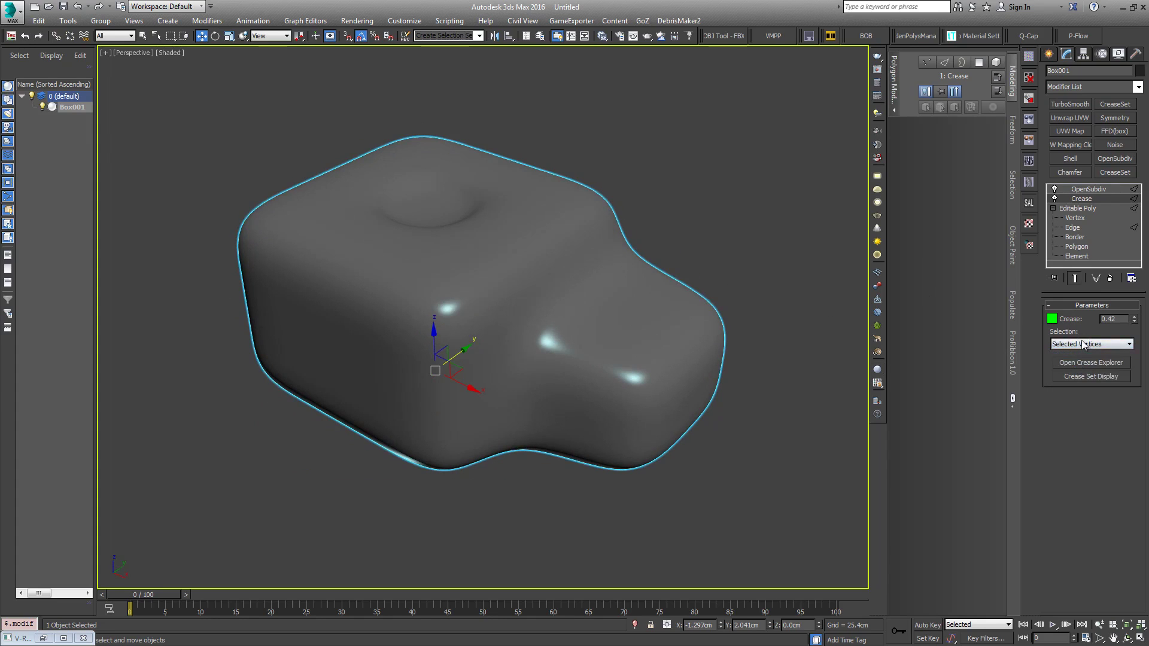
{"action": "middle_click_drag", "start_coordinate": [525, 274], "coordinate": [547, 299]}
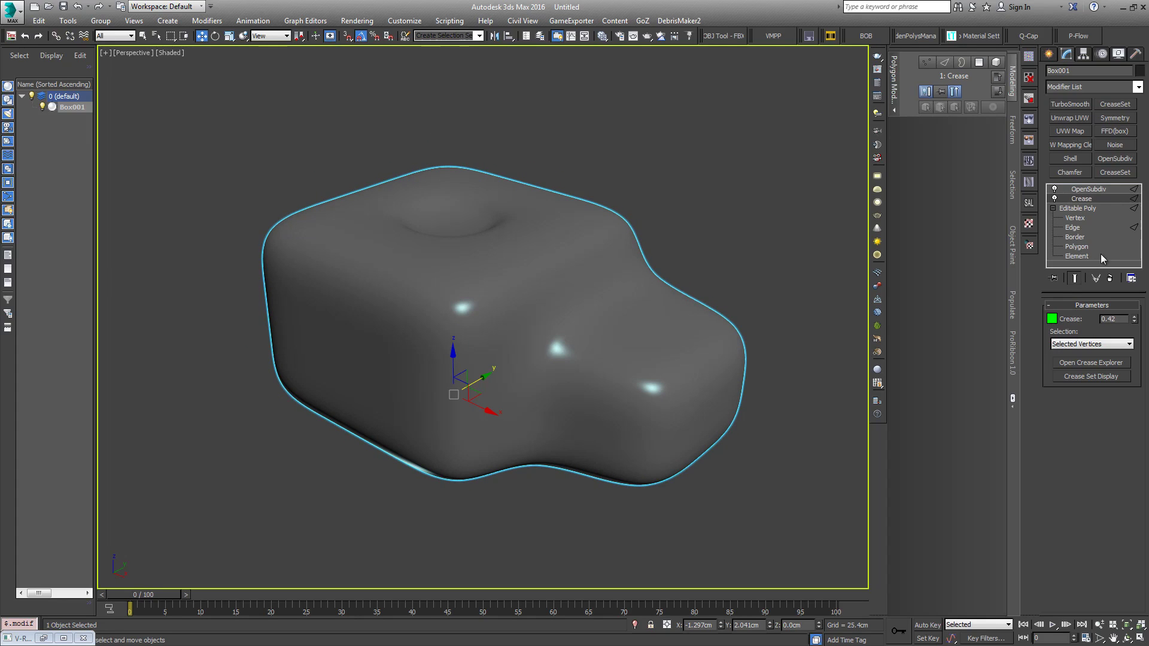
Step: Delete the Crease modifier and clear the top edge selection
{"action": "left_click", "coordinate": [1110, 279]}
{"action": "left_click", "coordinate": [1072, 218]}
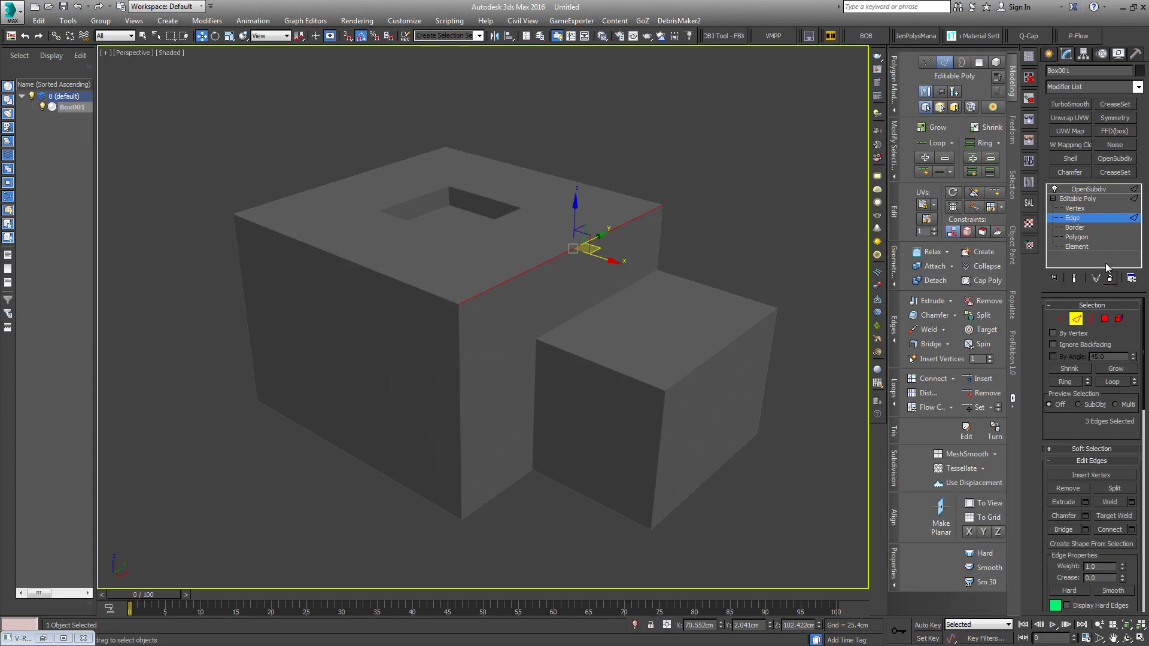
{"action": "left_click", "coordinate": [748, 234]}
{"action": "left_click", "coordinate": [1081, 200]}
{"action": "key", "text": "F4"}
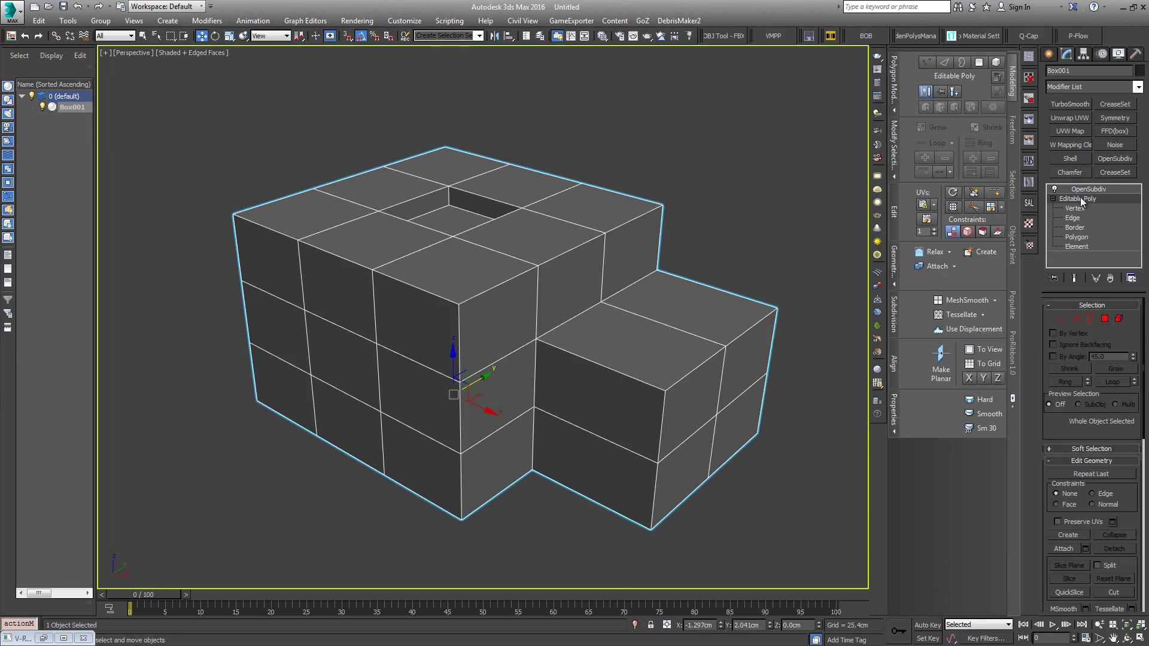
Step: Add a CreaseSet modifier to Box001 and enable its Edge sub-object level
{"action": "left_click", "coordinate": [1112, 104]}
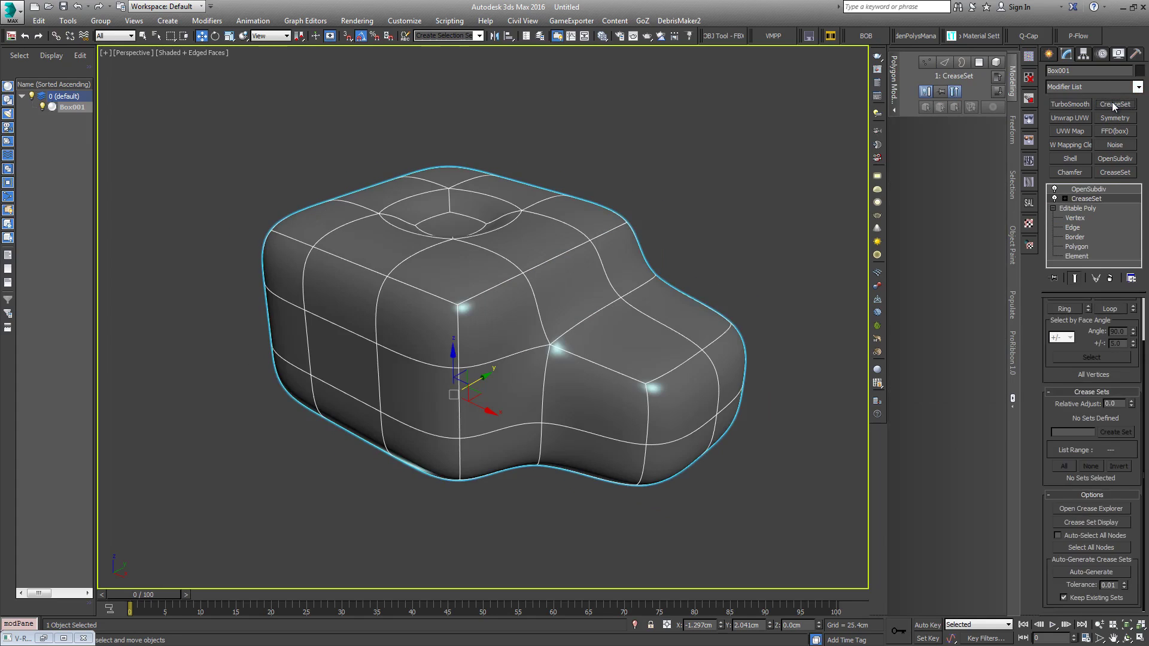
{"action": "mouse_move", "coordinate": [563, 362]}
{"action": "middle_mouse_down"}
{"action": "mouse_move", "coordinate": [575, 333]}
{"action": "mouse_move", "coordinate": [554, 349]}
{"action": "middle_mouse_up"}
{"action": "scroll", "coordinate": [1041, 383], "scroll_direction": "up", "scroll_amount": 2}
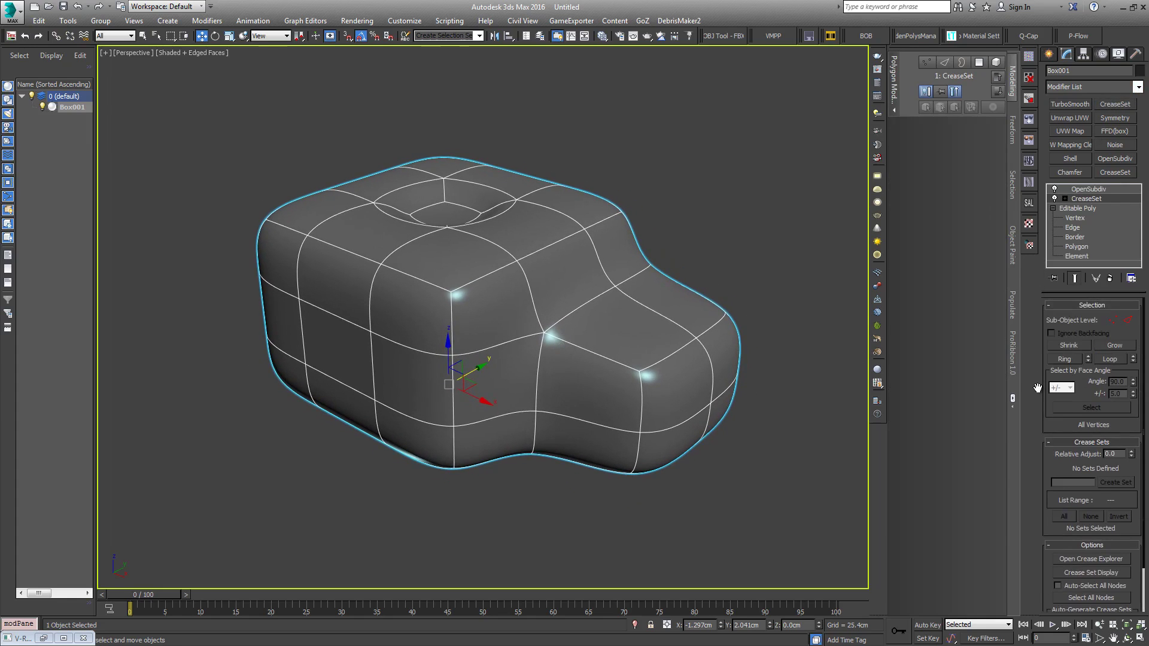
{"action": "scroll", "coordinate": [1035, 359], "scroll_direction": "down", "scroll_amount": 2}
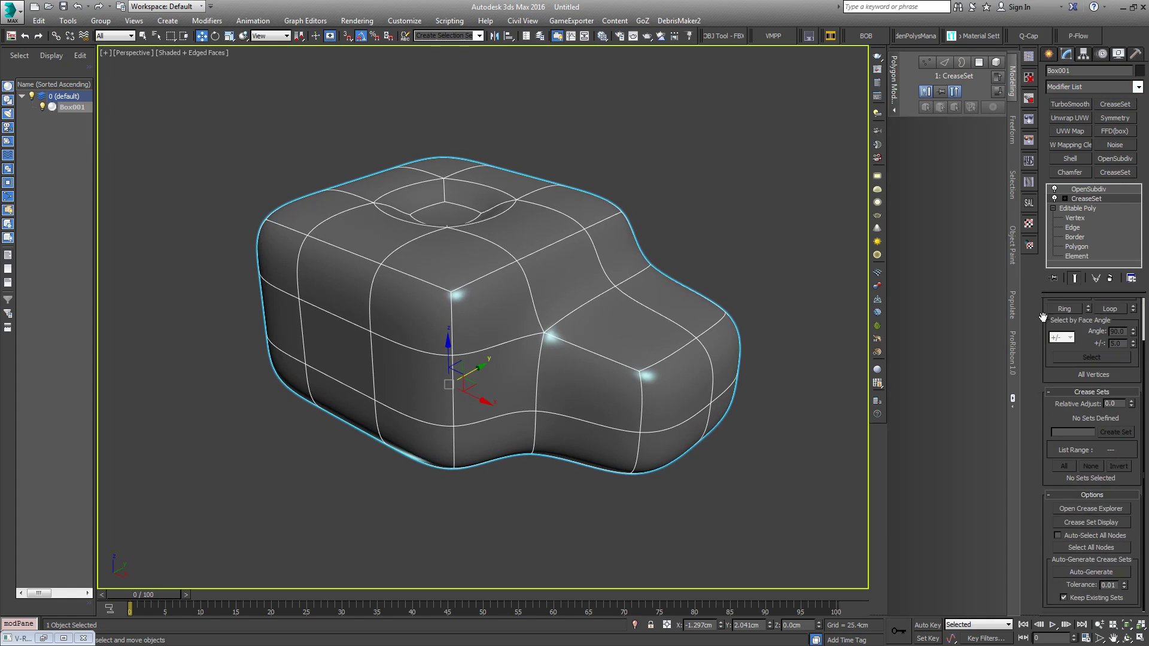
{"action": "scroll", "coordinate": [1043, 317], "scroll_direction": "up", "scroll_amount": 2}
{"action": "left_click", "coordinate": [1127, 320]}
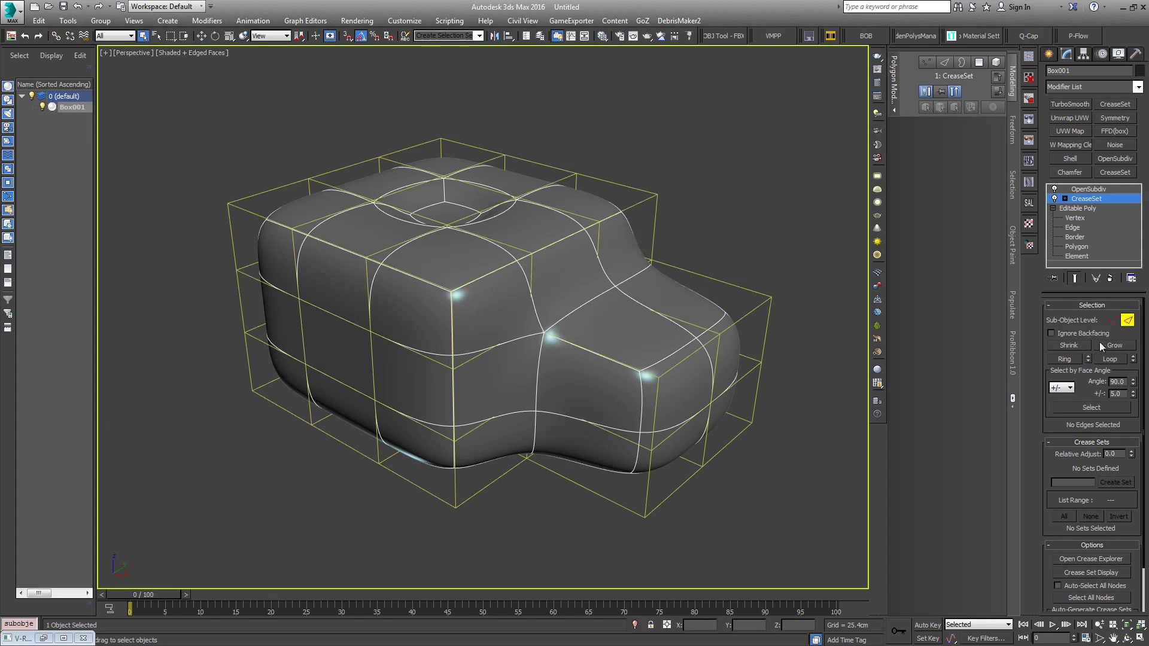
{"action": "scroll", "coordinate": [1047, 413], "scroll_direction": "down", "scroll_amount": 2}
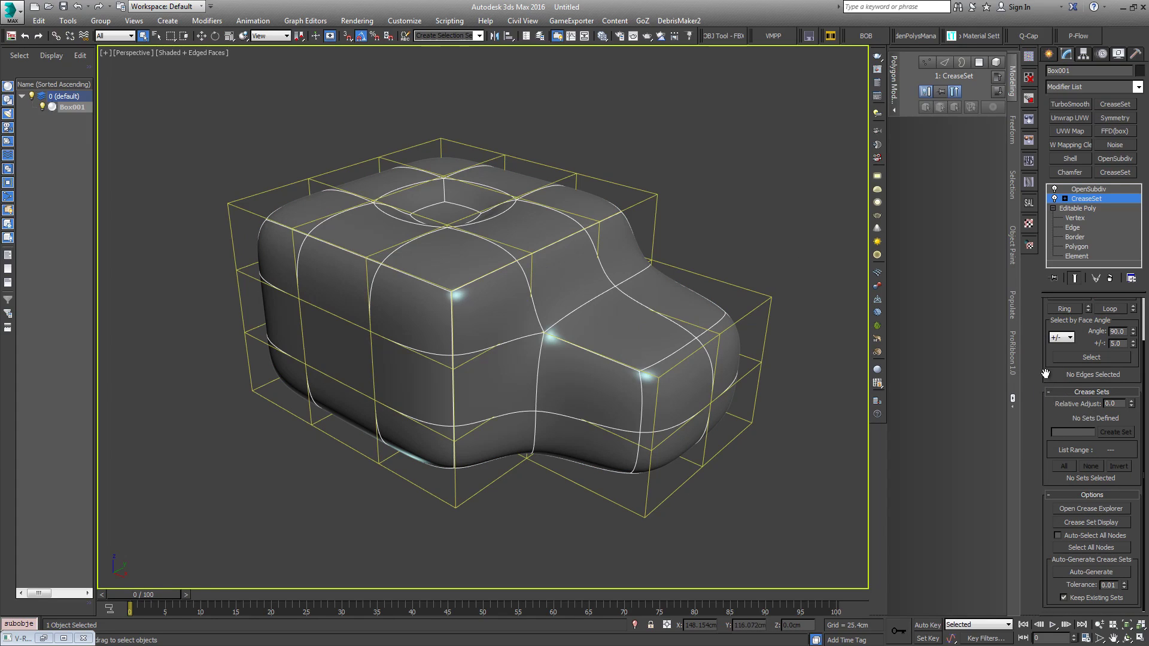
{"action": "left_click_drag", "start_coordinate": [1046, 373], "coordinate": [1049, 426]}
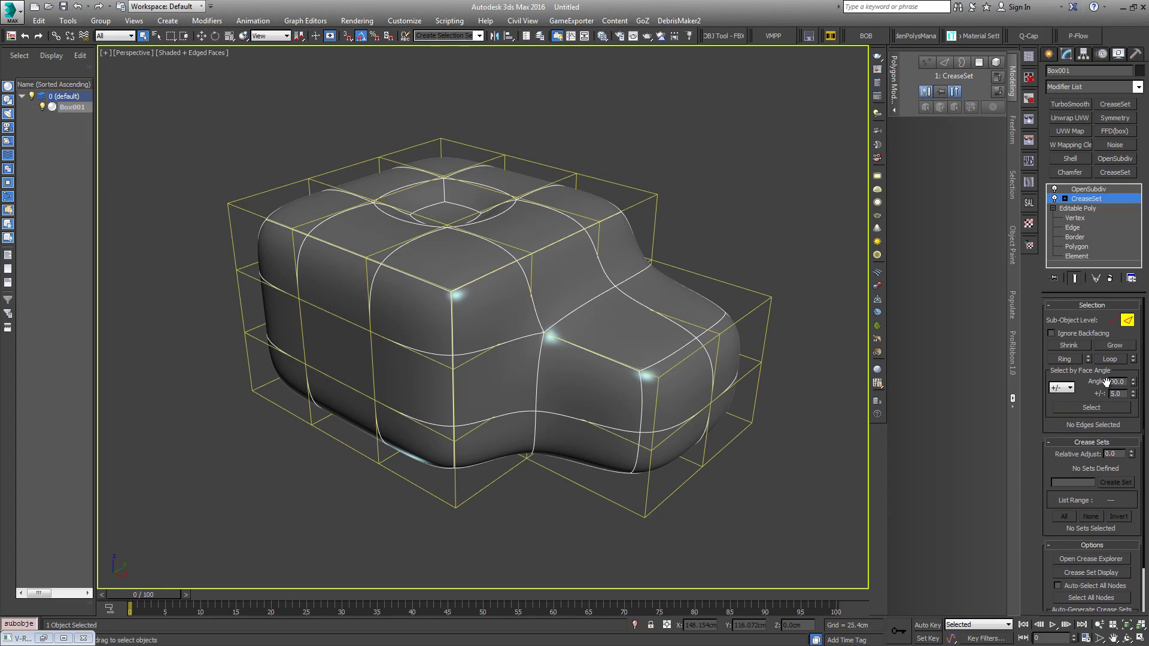
Step: Select the 60 edges at 90-degree face angles and inspect them in wireframe and shaded views
{"action": "left_click", "coordinate": [1091, 408]}
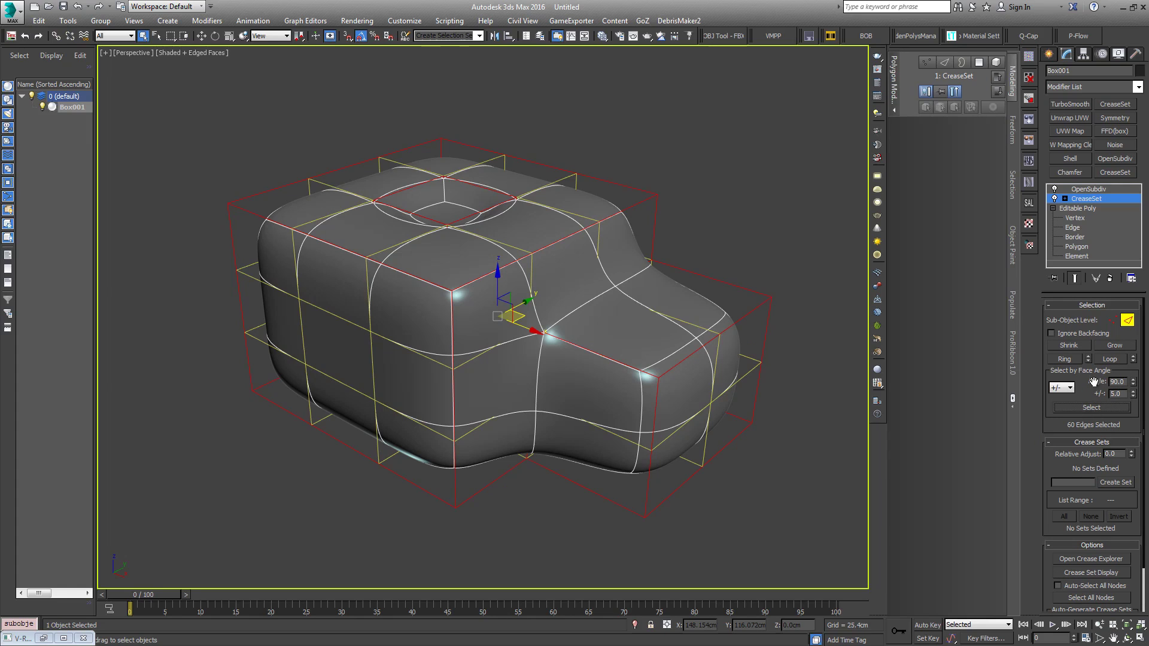
{"action": "middle_click_drag", "start_coordinate": [765, 314], "coordinate": [692, 323], "text": "alt"}
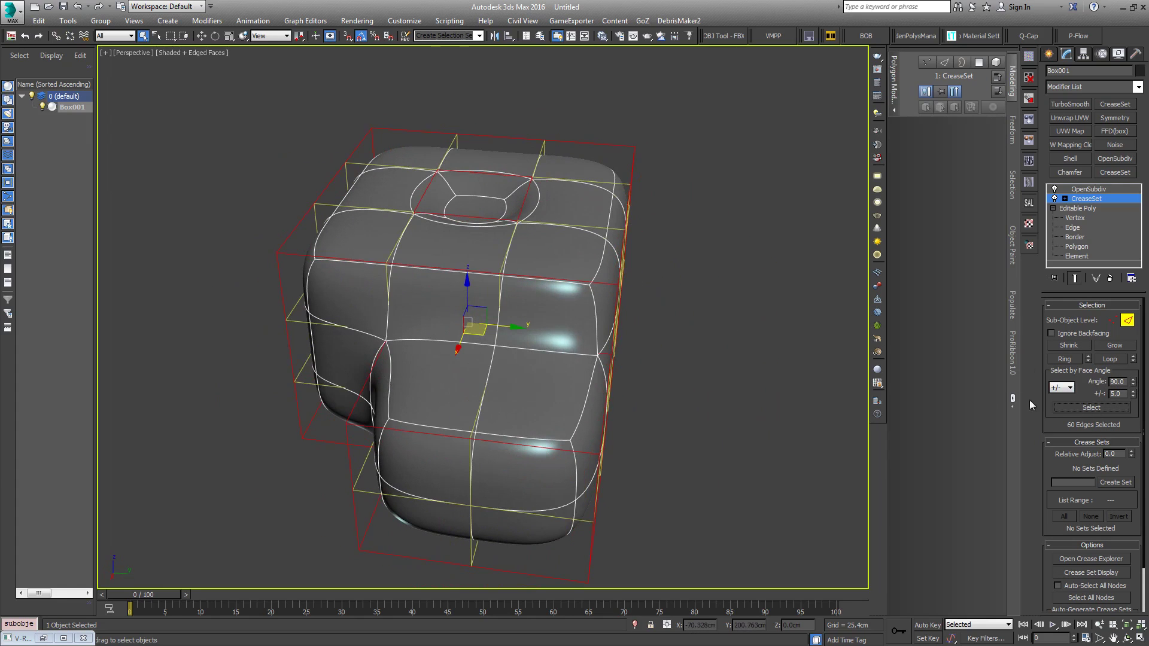
{"action": "middle_click_drag", "start_coordinate": [988, 403], "coordinate": [784, 347], "text": "alt"}
{"action": "scroll", "coordinate": [658, 246], "scroll_direction": "up", "scroll_amount": 4}
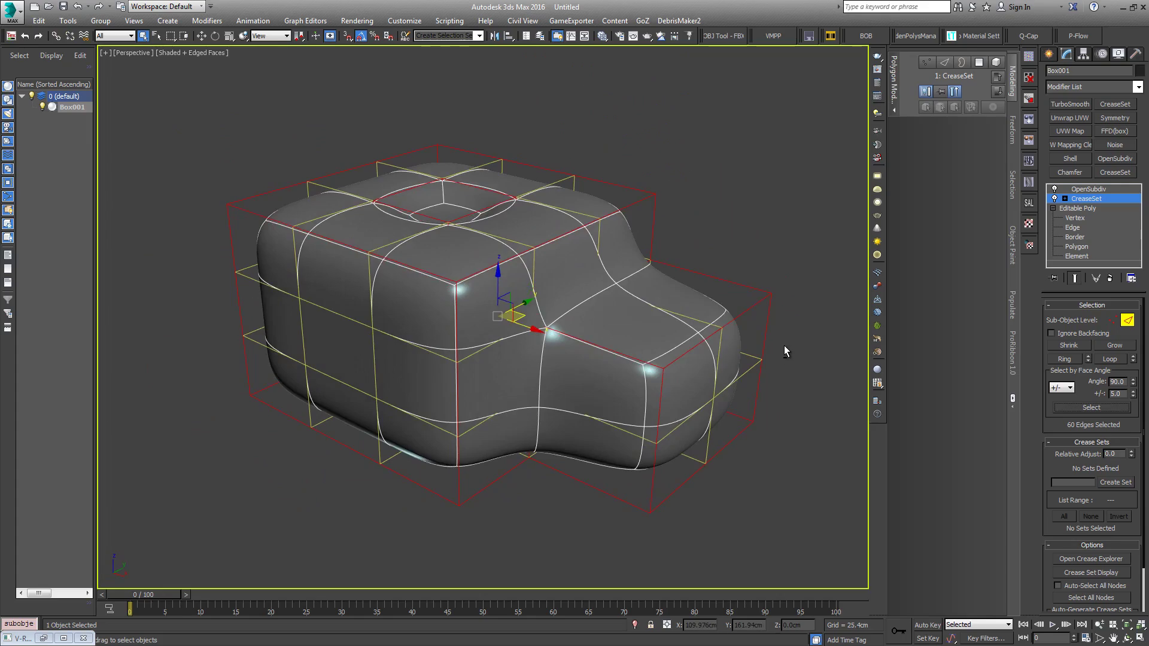
{"action": "key", "text": "F3"}
{"action": "scroll", "coordinate": [508, 359], "scroll_direction": "up", "scroll_amount": 5}
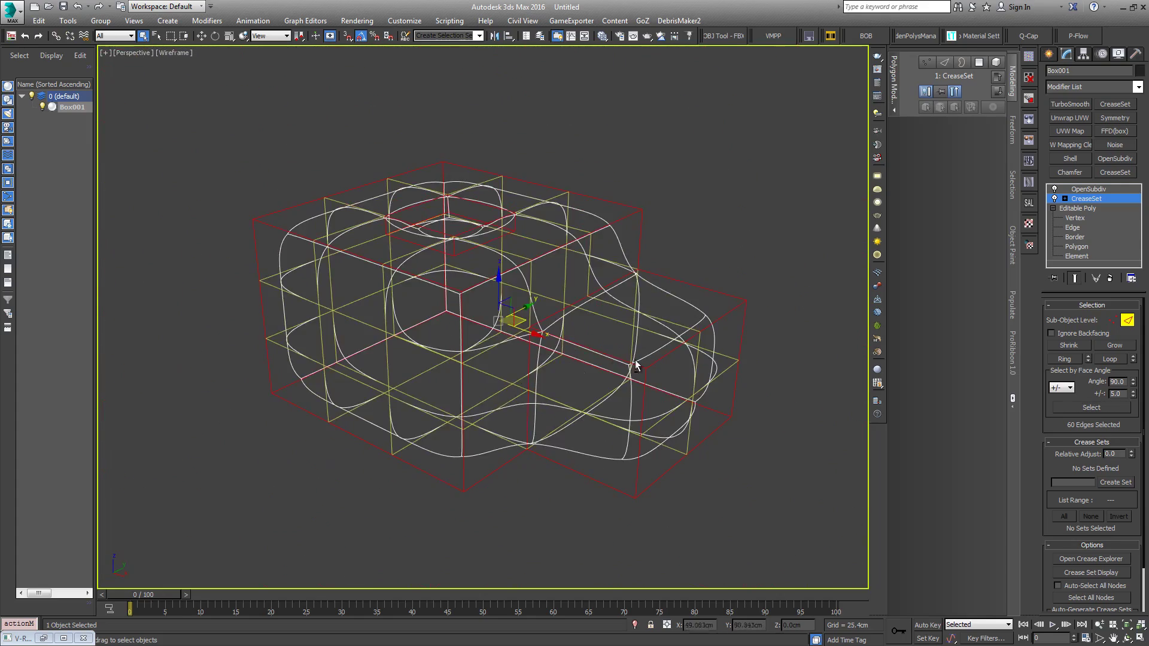
{"action": "mouse_move", "coordinate": [652, 357]}
{"action": "middle_mouse_down", "text": "alt"}
{"action": "mouse_move", "coordinate": [479, 336]}
{"action": "mouse_move", "coordinate": [692, 350]}
{"action": "mouse_move", "coordinate": [642, 341]}
{"action": "mouse_move", "coordinate": [654, 365]}
{"action": "middle_mouse_up", "text": "alt"}
{"action": "key", "text": "F3"}
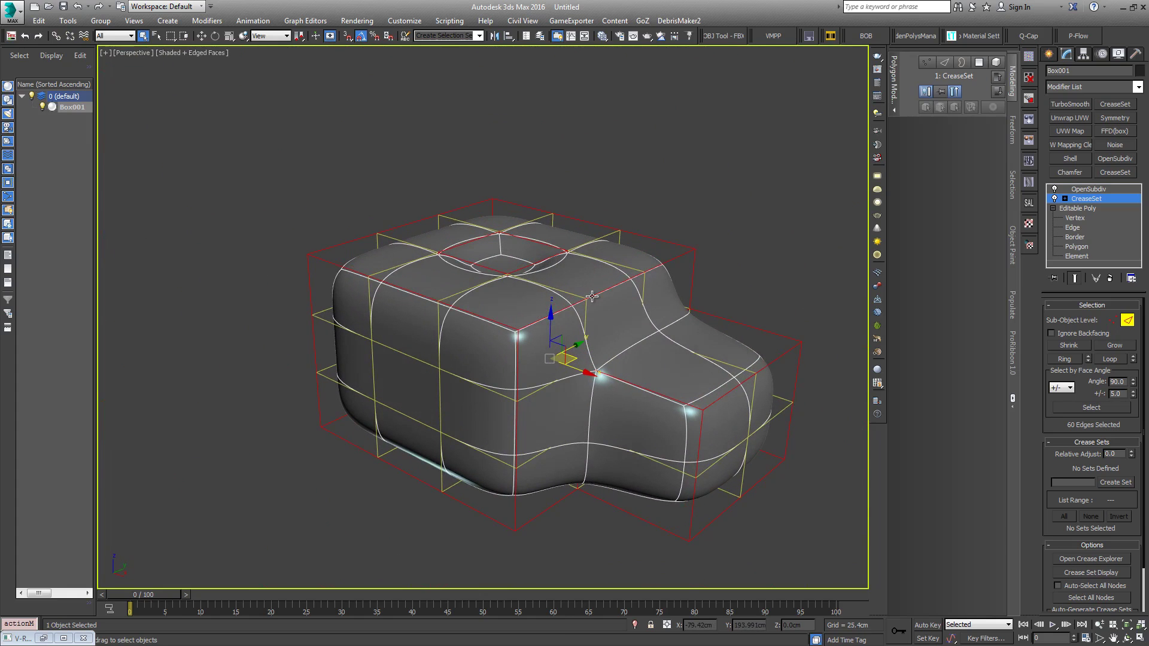
{"action": "scroll", "coordinate": [1050, 280], "scroll_direction": "down", "scroll_amount": 2}
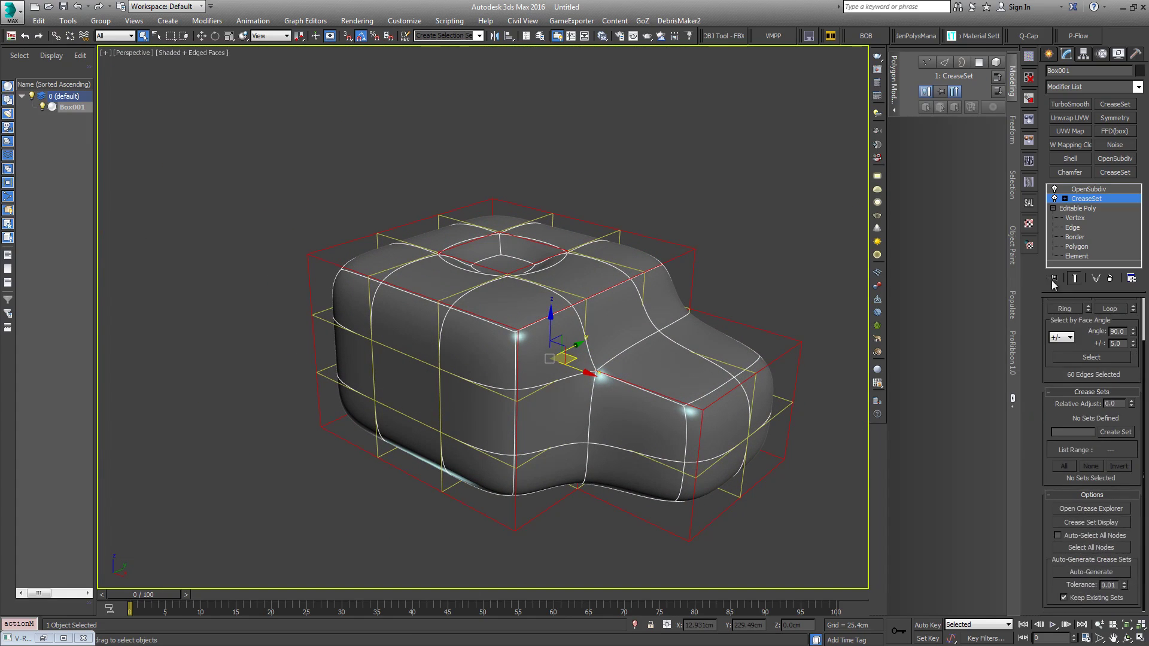
Step: Turn on Crease Set Display, test Relative Adjust, and create set 1 from the 60 selected edges
{"action": "left_click", "coordinate": [1090, 524]}
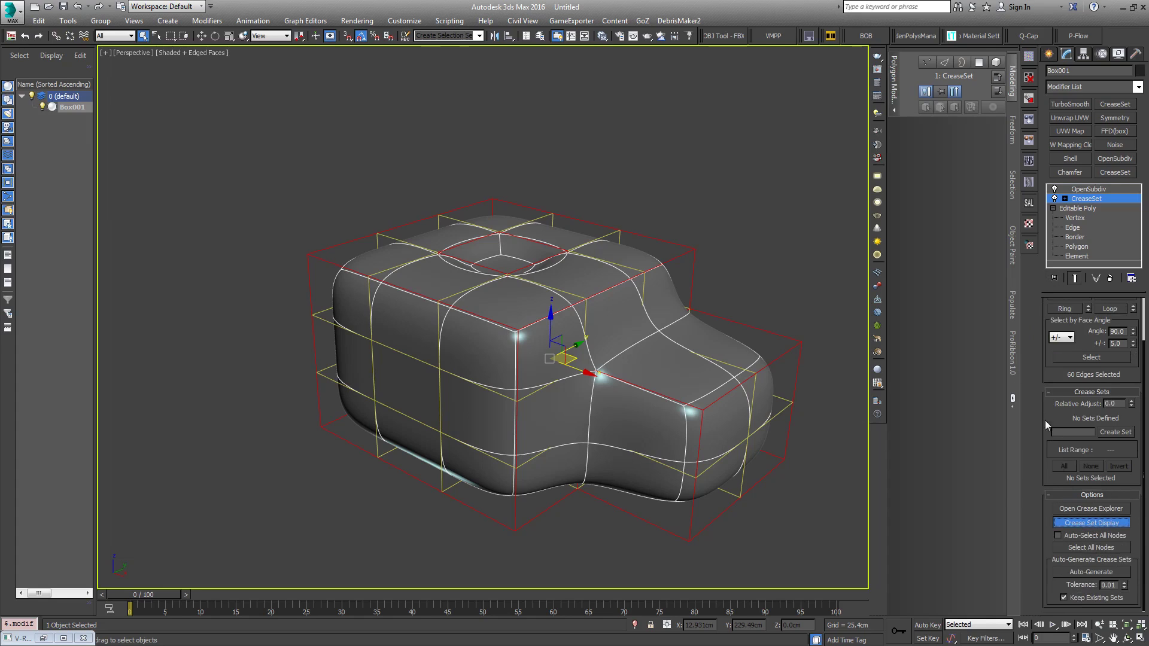
{"action": "left_click_drag", "start_coordinate": [1043, 418], "coordinate": [1039, 493]}
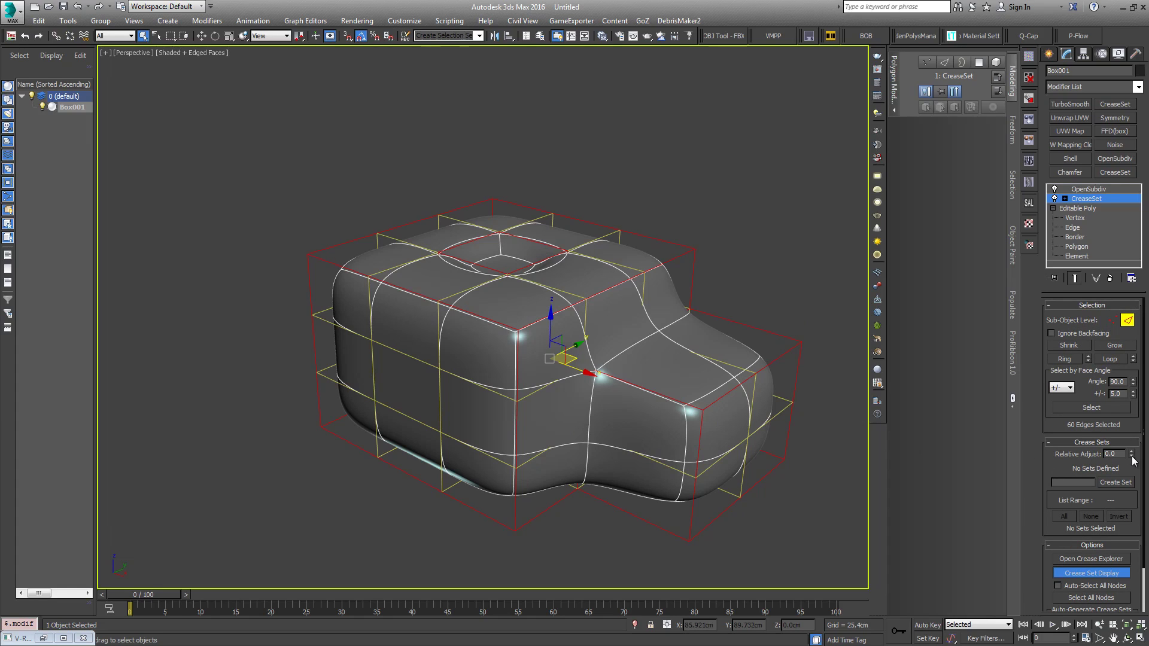
{"action": "left_click_drag", "start_coordinate": [1132, 456], "coordinate": [1135, 372]}
{"action": "left_click_drag", "start_coordinate": [1128, 322], "coordinate": [1138, 427]}
{"action": "left_click", "coordinate": [1121, 482]}
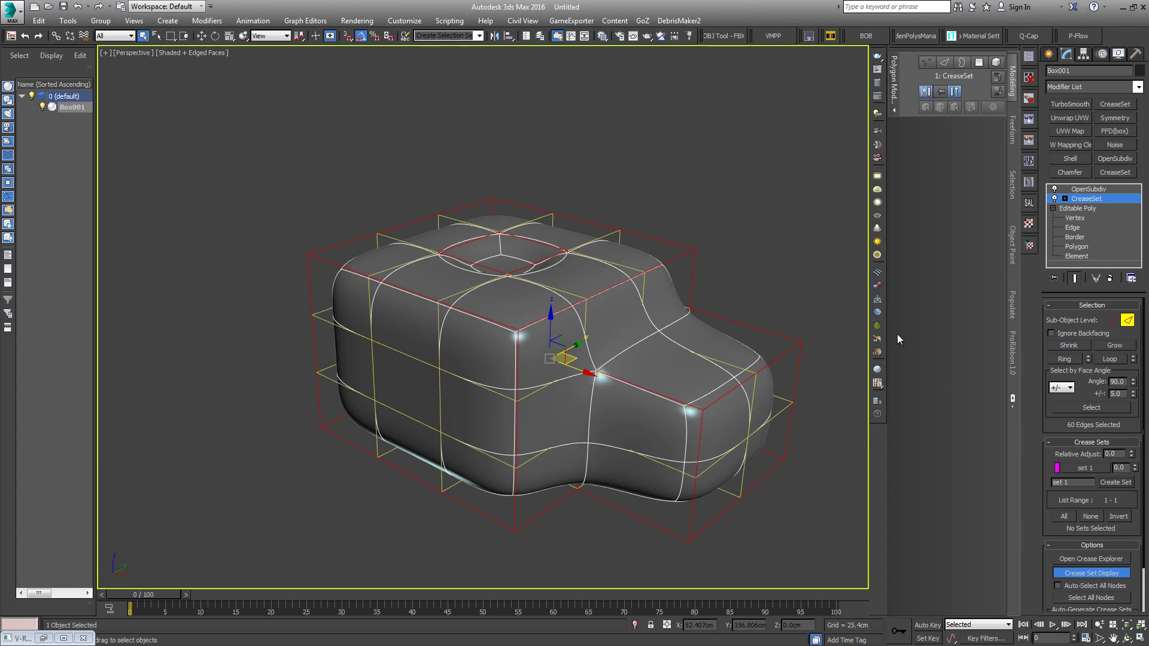
Step: Deselect the edges and change set 1's colour to blue
{"action": "left_click", "coordinate": [741, 270]}
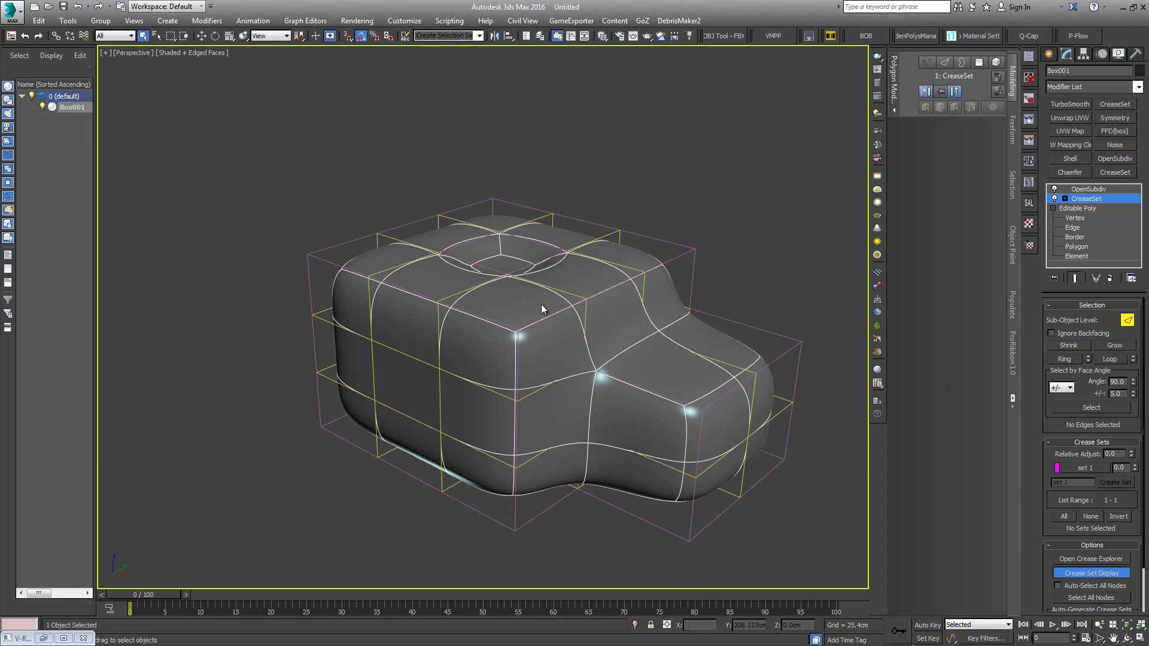
{"action": "middle_click_drag", "start_coordinate": [600, 369], "coordinate": [526, 313], "text": "alt"}
{"action": "scroll", "coordinate": [537, 309], "scroll_direction": "up", "scroll_amount": 3}
{"action": "scroll", "coordinate": [538, 315], "scroll_direction": "down", "scroll_amount": 3}
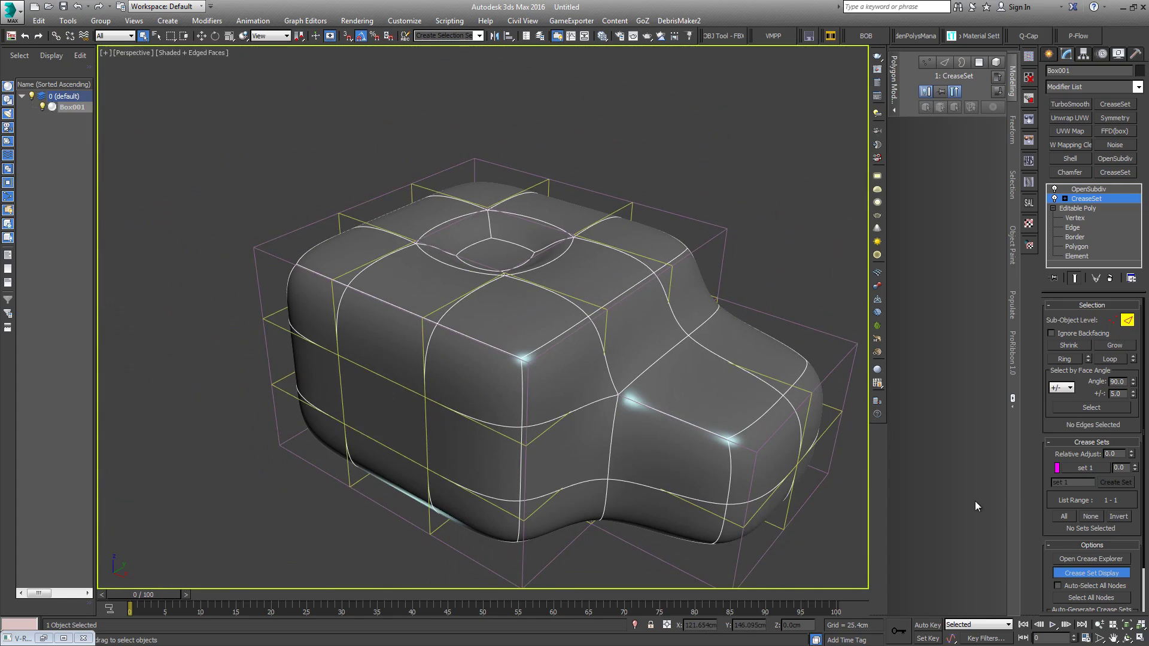
{"action": "left_click", "coordinate": [1056, 469]}
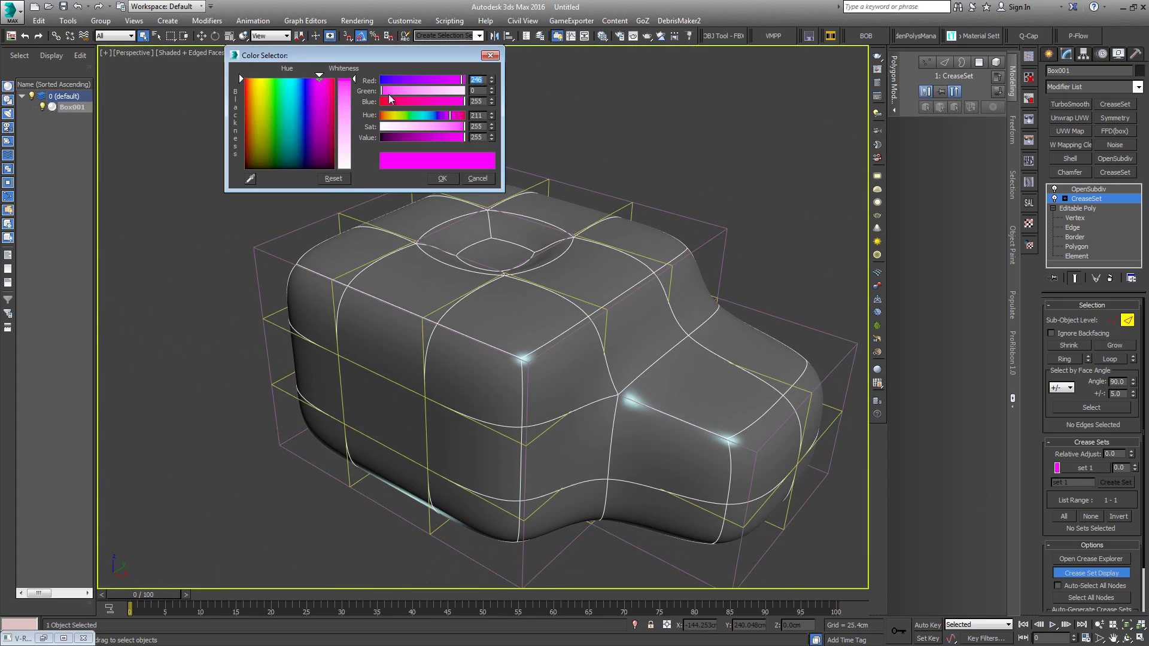
{"action": "left_click_drag", "start_coordinate": [392, 80], "coordinate": [374, 90]}
{"action": "left_click", "coordinate": [442, 179]}
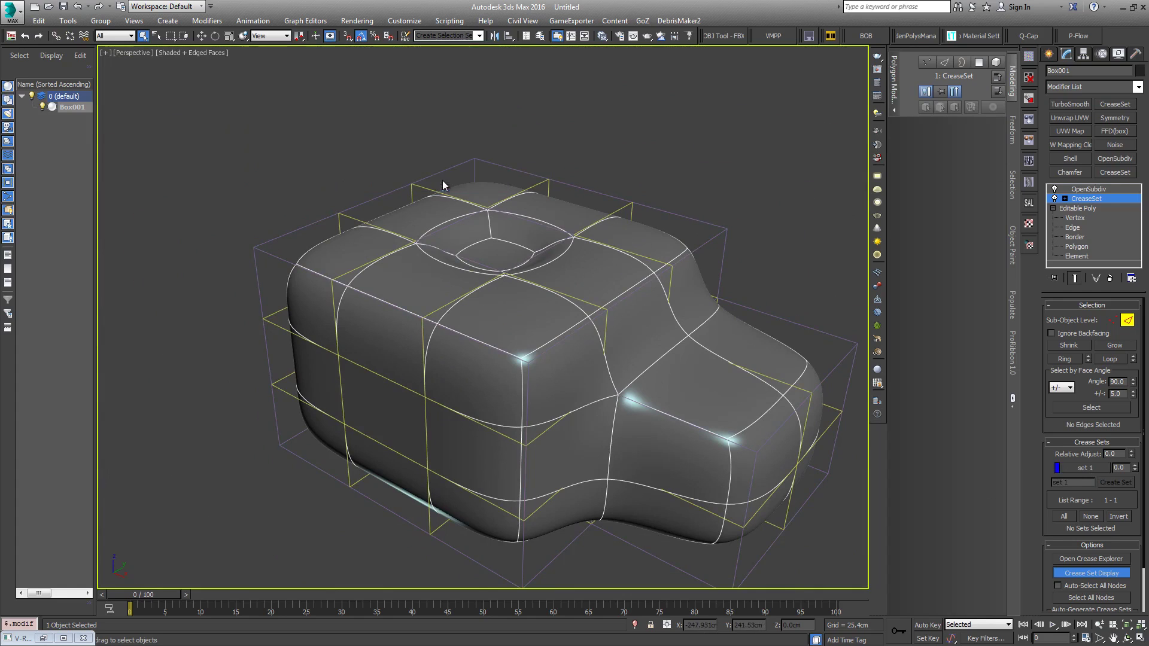
Step: Recolour set 1 to yellow, then to green
{"action": "left_click", "coordinate": [1059, 473]}
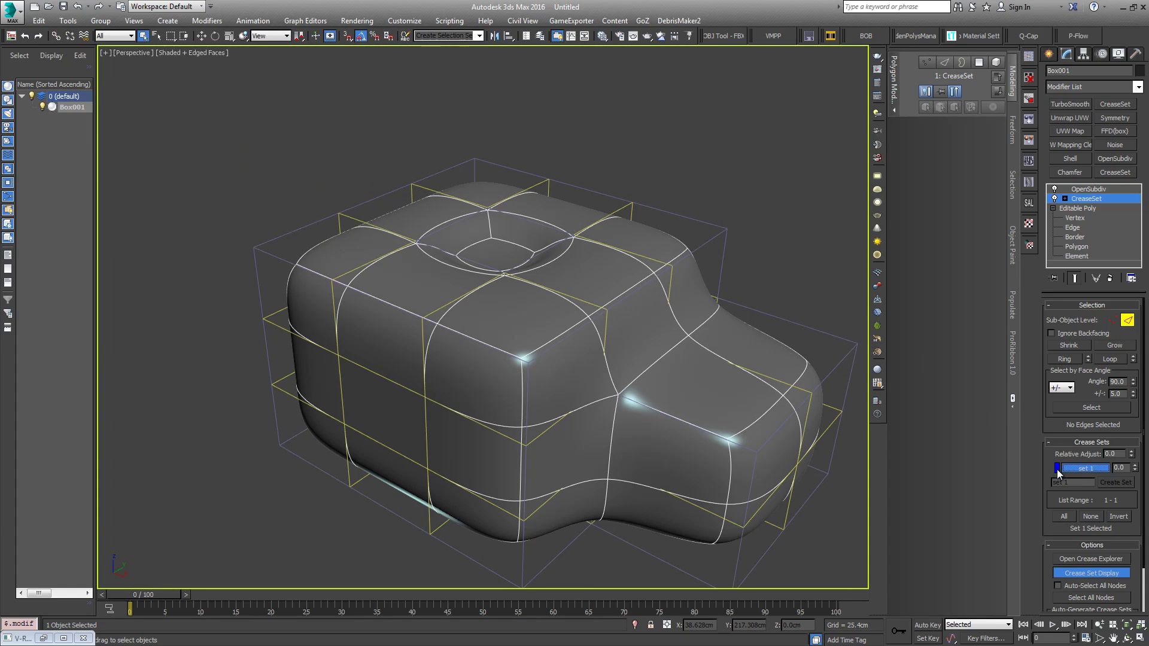
{"action": "left_click", "coordinate": [1057, 469]}
{"action": "left_click", "coordinate": [258, 78]}
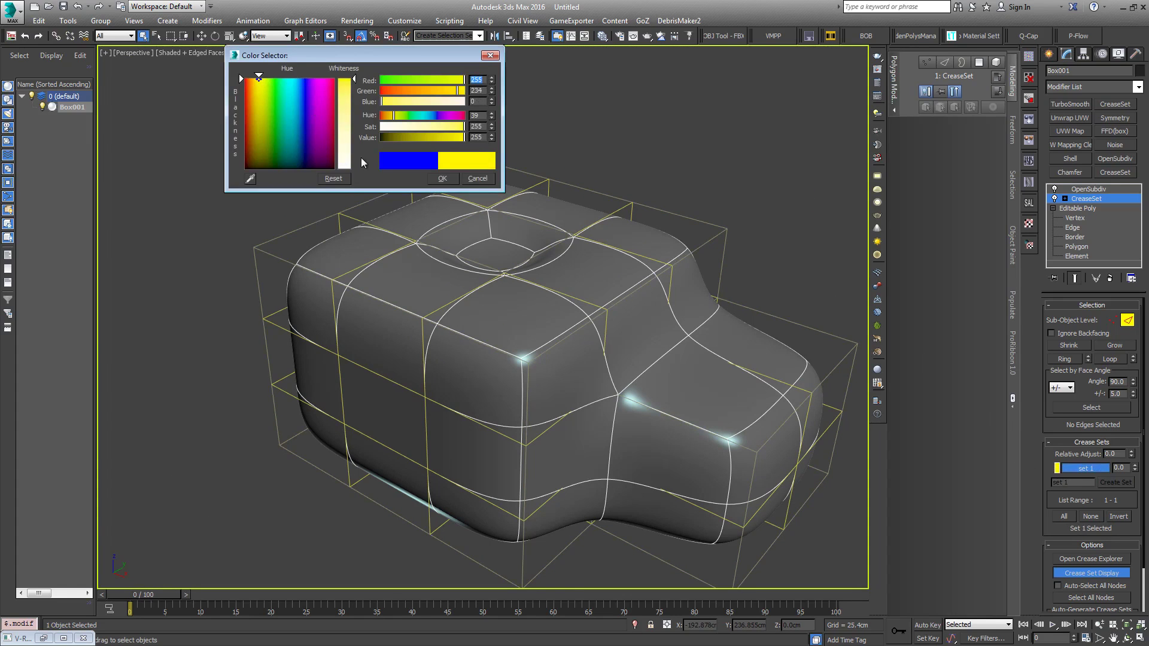
{"action": "left_click", "coordinate": [442, 177]}
{"action": "middle_click_drag", "start_coordinate": [547, 223], "coordinate": [579, 231], "text": "alt"}
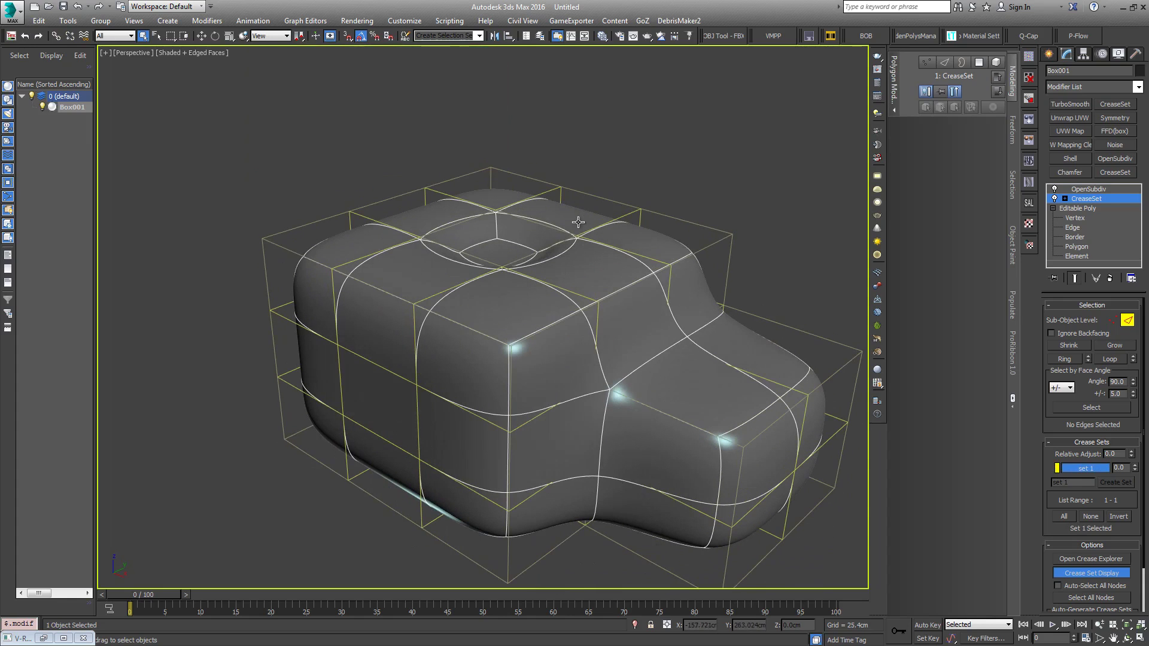
{"action": "left_click", "coordinate": [1057, 469]}
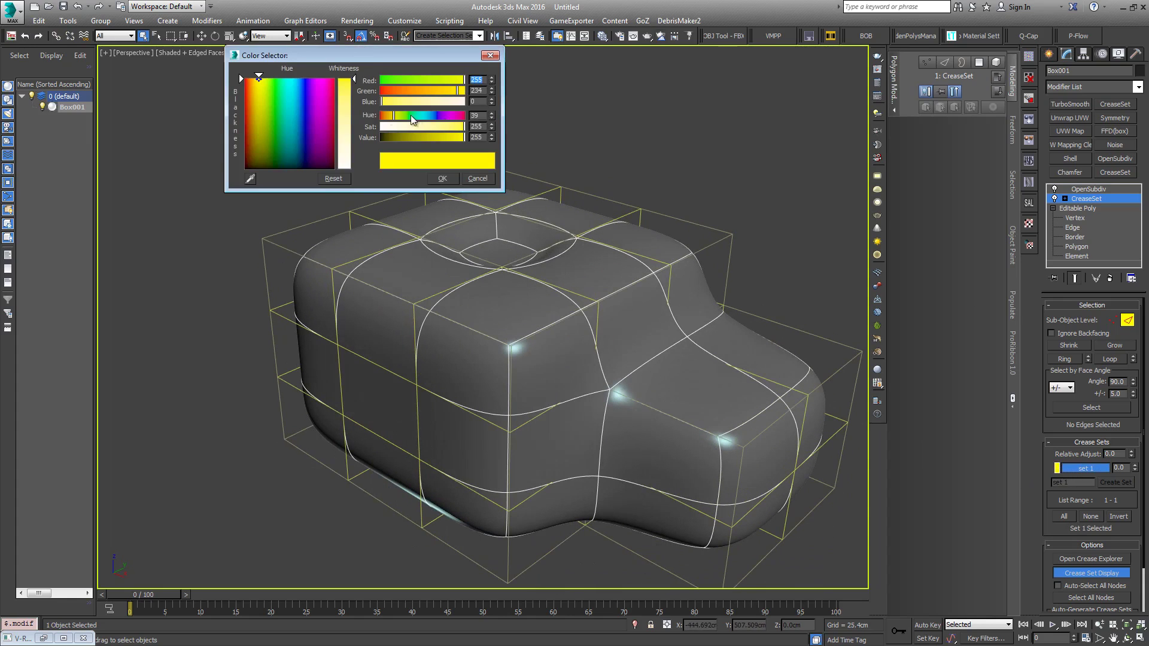
{"action": "left_click_drag", "start_coordinate": [274, 109], "coordinate": [272, 77]}
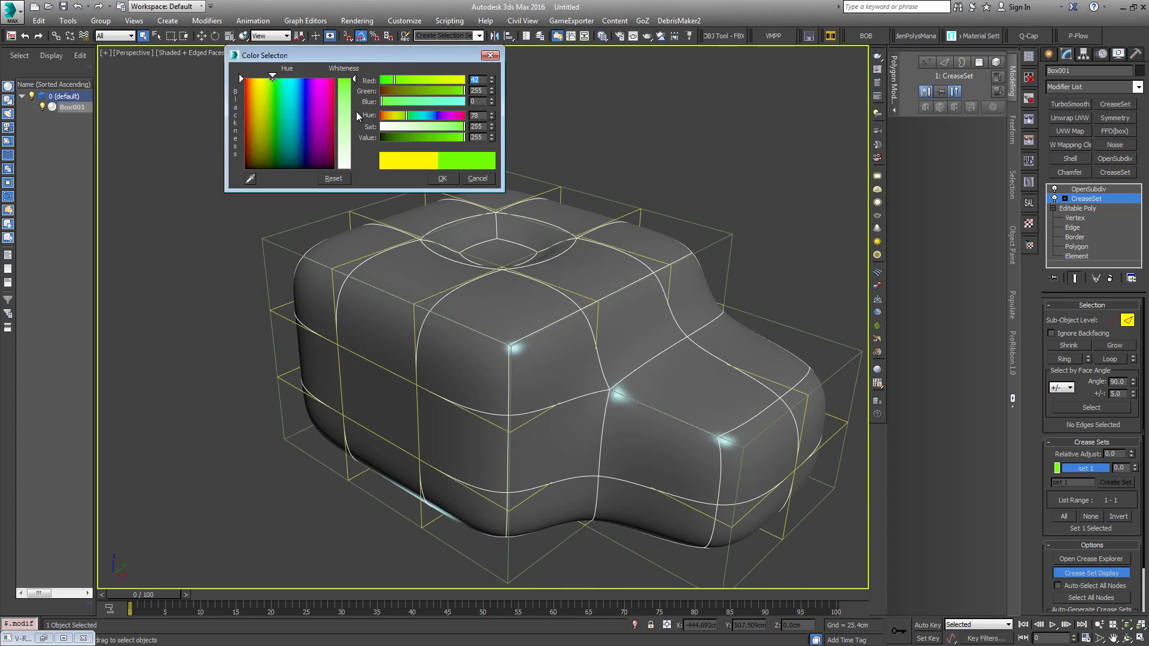
{"action": "left_click", "coordinate": [442, 178]}
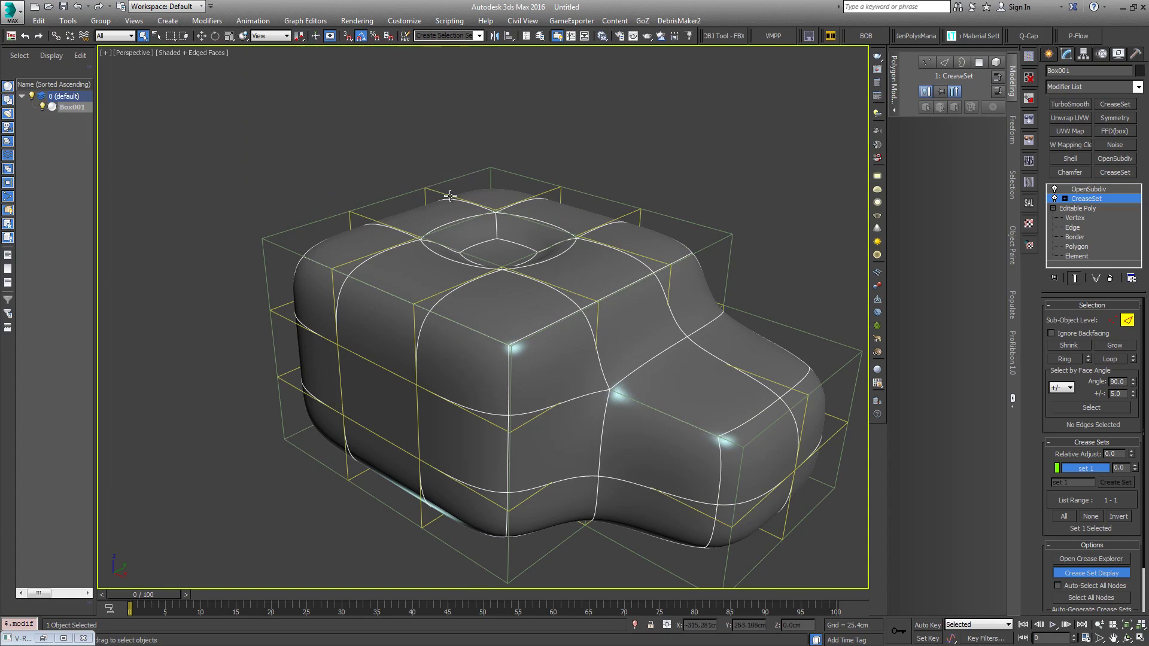
{"action": "middle_click_drag", "start_coordinate": [497, 224], "coordinate": [622, 297], "text": "alt"}
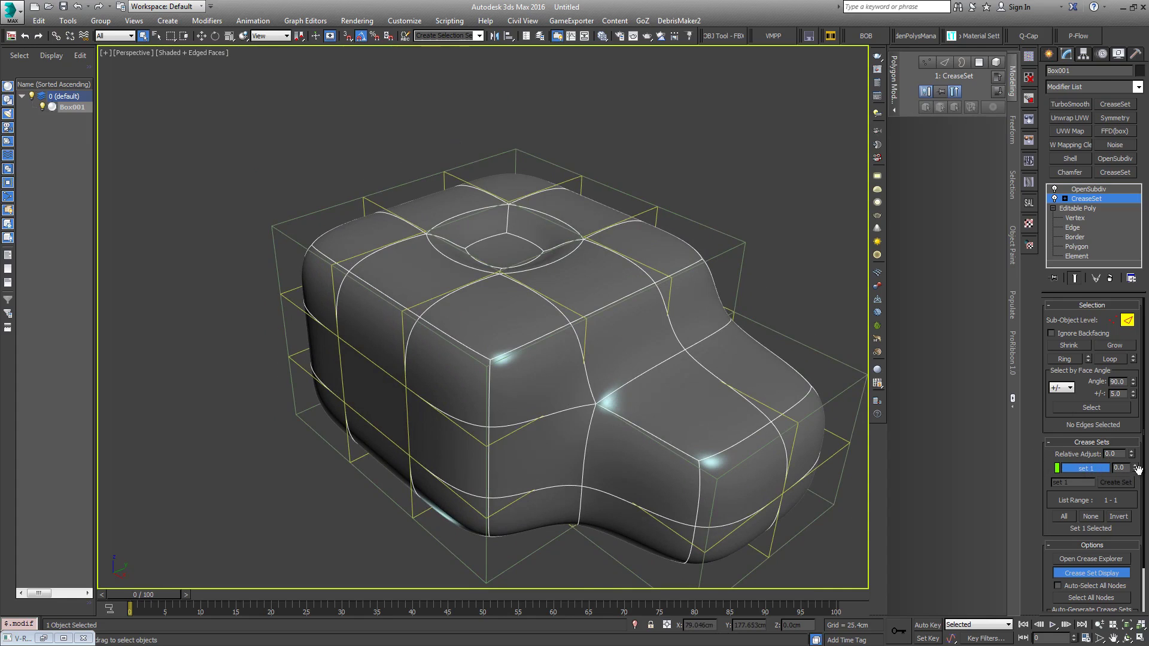
Step: Raise set 1's crease value to 0.36 to sharpen the box's edges
{"action": "left_click_drag", "start_coordinate": [1135, 469], "coordinate": [1129, 434]}
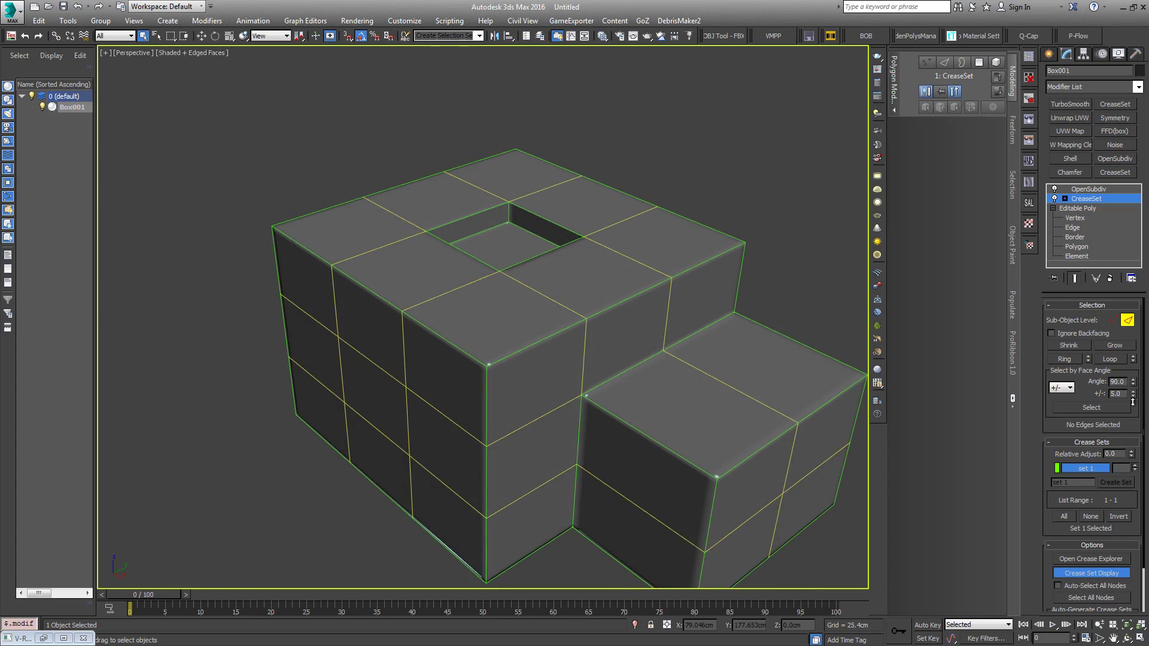
Step: Switch the perspective view to Shaded only and zoom in on a box corner to inspect the creases
{"action": "mouse_move", "coordinate": [555, 364]}
{"action": "middle_mouse_down", "text": "alt"}
{"action": "mouse_move", "coordinate": [575, 358]}
{"action": "mouse_move", "coordinate": [562, 302]}
{"action": "mouse_move", "coordinate": [569, 325]}
{"action": "middle_mouse_up", "text": "alt"}
{"action": "key", "text": "F4"}
{"action": "scroll", "coordinate": [560, 325], "scroll_direction": "up", "scroll_amount": 5}
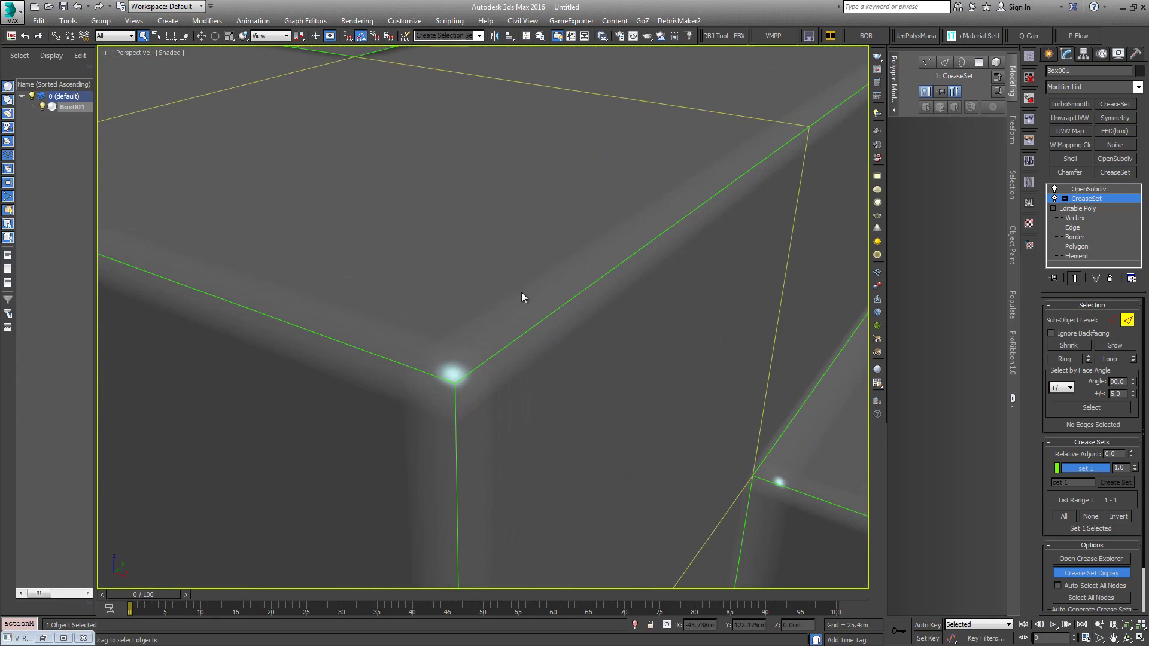
{"action": "scroll", "coordinate": [584, 344], "scroll_direction": "down", "scroll_amount": 3}
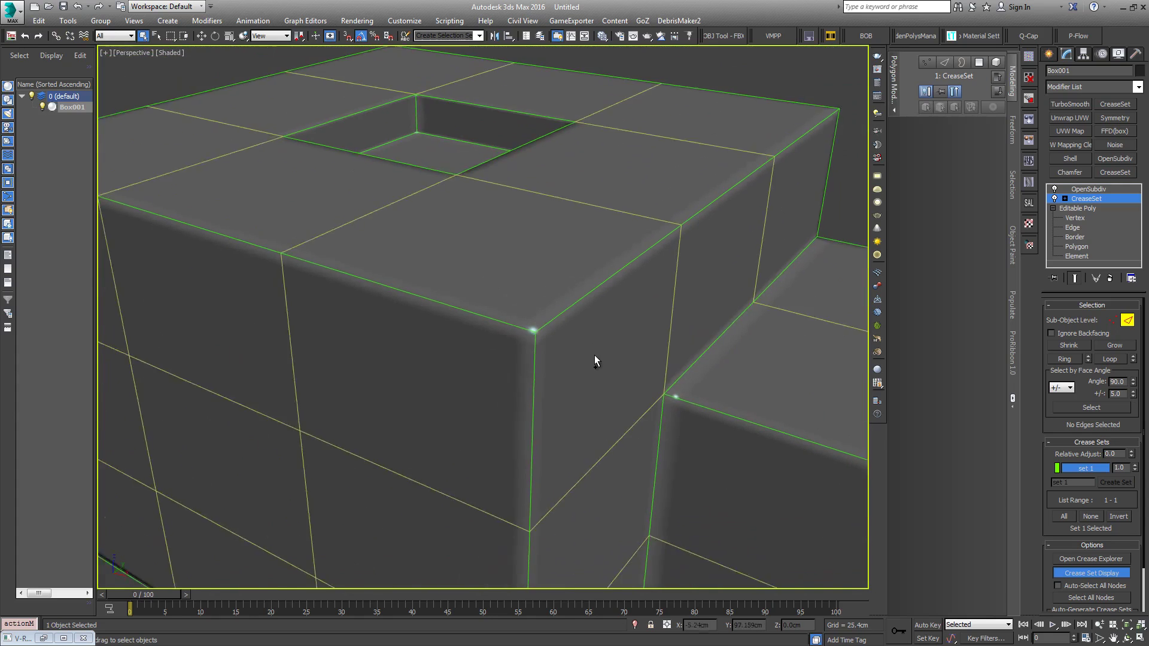
{"action": "middle_click_drag", "start_coordinate": [591, 347], "coordinate": [581, 293], "text": "ctrl+alt"}
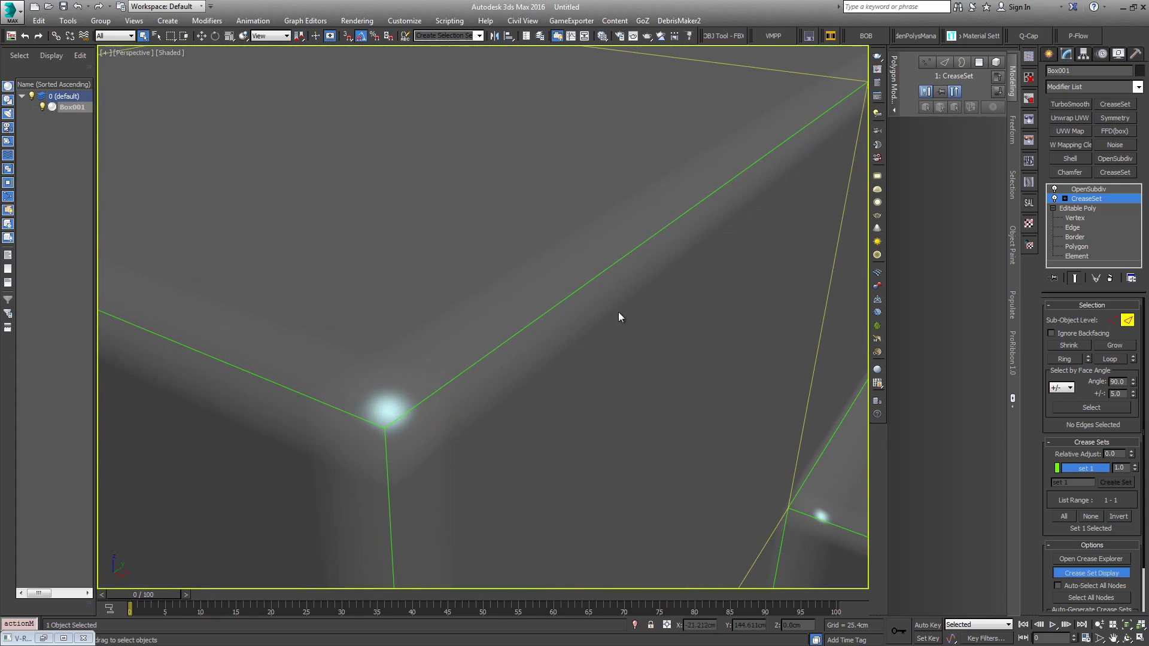
{"action": "middle_click_drag", "start_coordinate": [525, 258], "coordinate": [607, 383], "text": "ctrl+alt"}
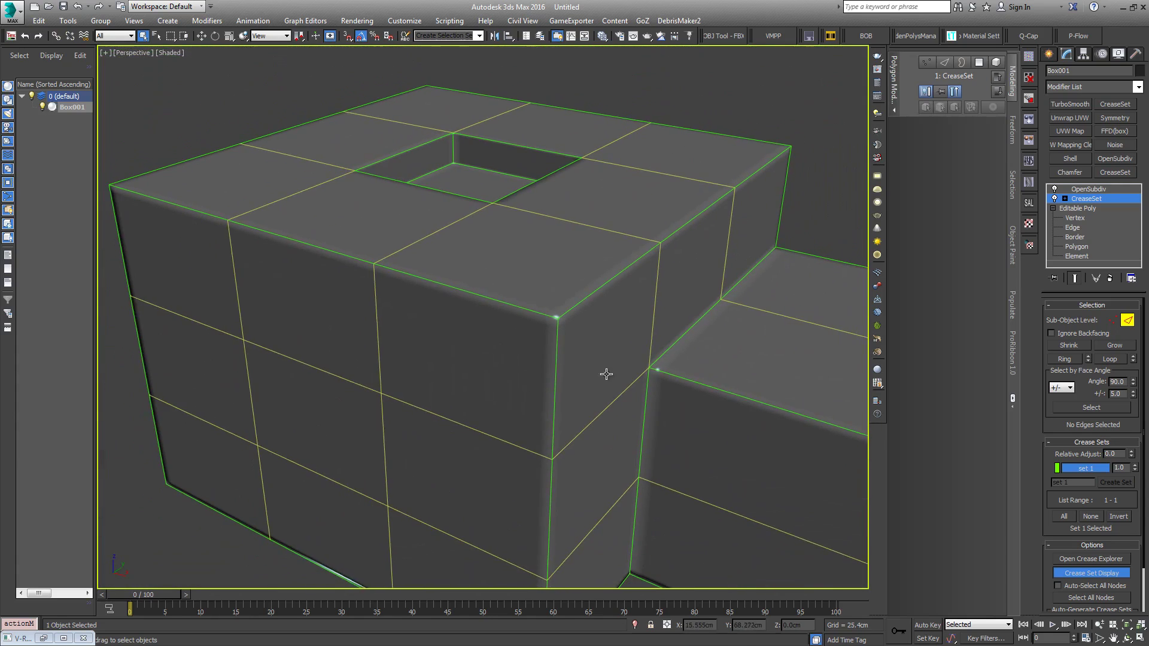
{"action": "middle_click_drag", "start_coordinate": [615, 293], "coordinate": [730, 223], "text": "ctrl+alt"}
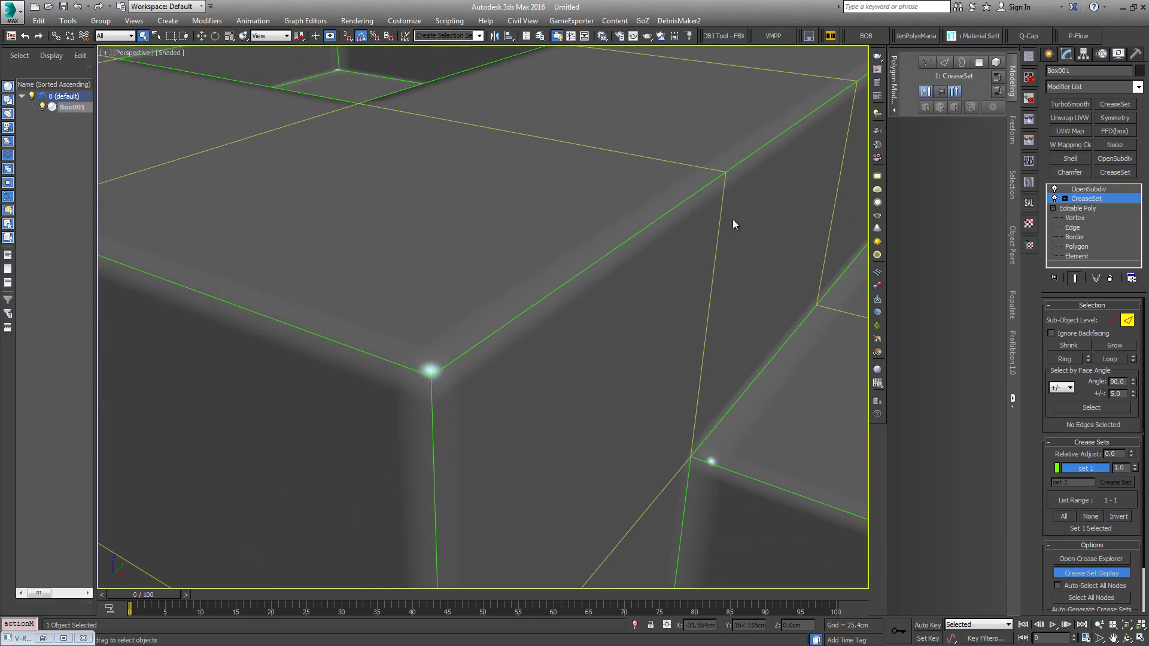
Step: Raise OpenSubdiv iterations to 5, show polygon statistics, then drop iterations to 1
{"action": "left_click", "coordinate": [1097, 190]}
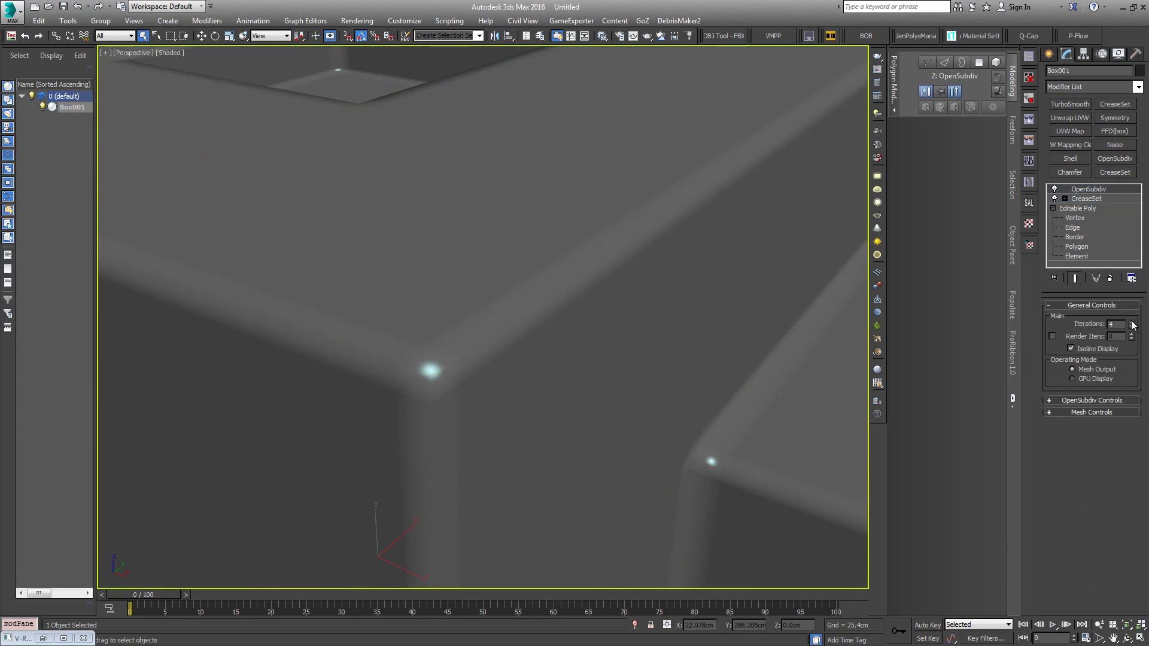
{"action": "left_click", "coordinate": [1131, 322]}
{"action": "scroll", "coordinate": [565, 302], "scroll_direction": "down", "scroll_amount": 3}
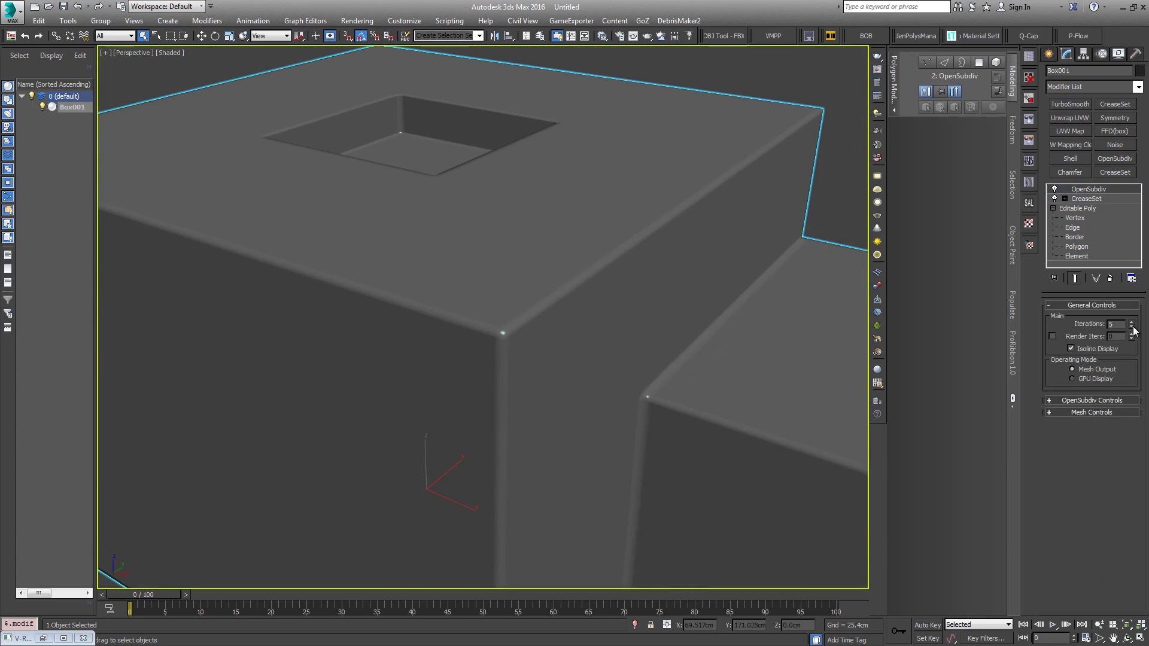
{"action": "key", "text": "7"}
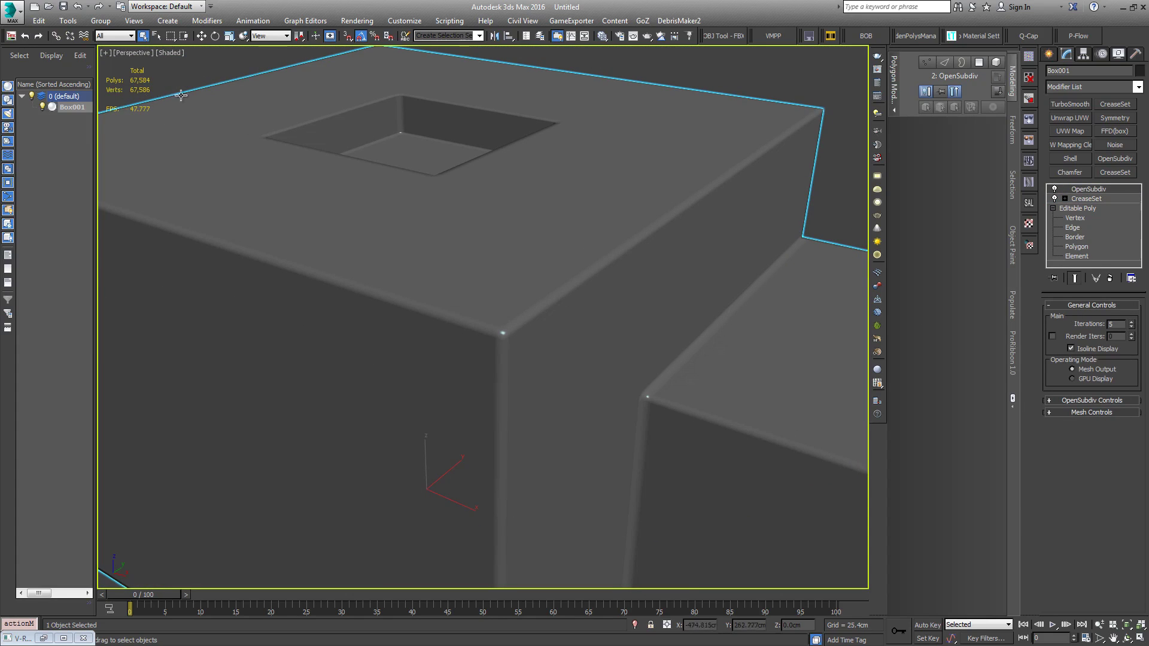
{"action": "left_click", "coordinate": [1131, 330]}
{"action": "left_click", "coordinate": [1131, 331]}
{"action": "left_click", "coordinate": [1131, 330]}
{"action": "scroll", "coordinate": [611, 318], "scroll_direction": "down", "scroll_amount": 5}
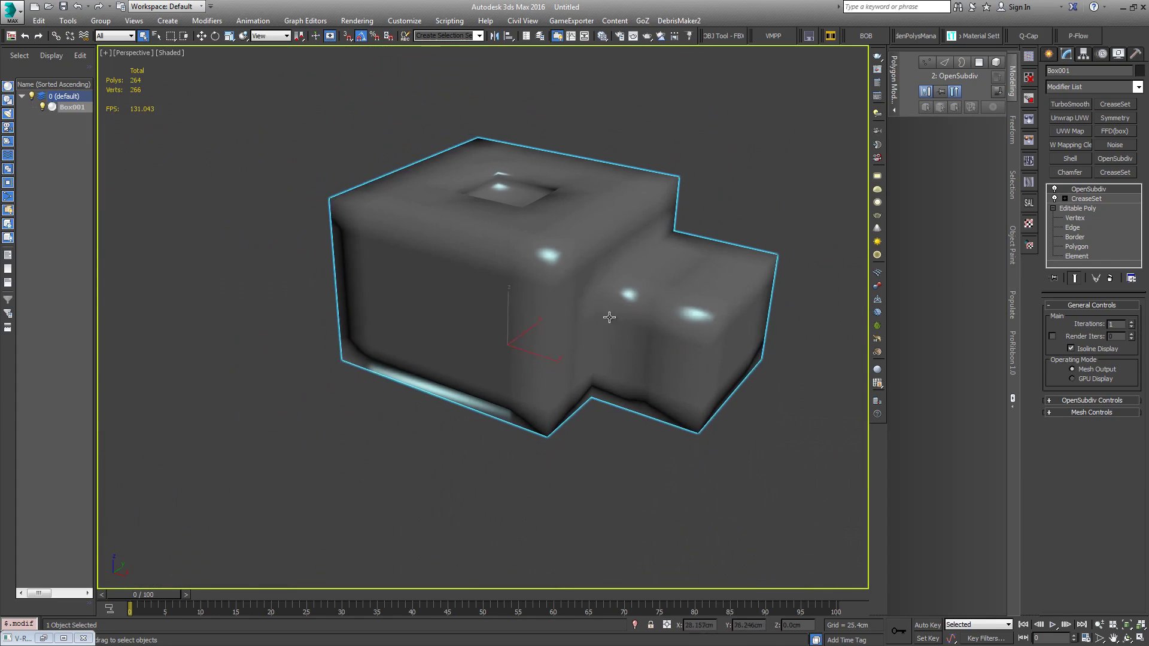
Step: Bring OpenSubdiv iterations back up, compare the smoothed result, and return to the CreaseSet settings
{"action": "middle_click_drag", "start_coordinate": [610, 317], "coordinate": [594, 272], "text": "alt"}
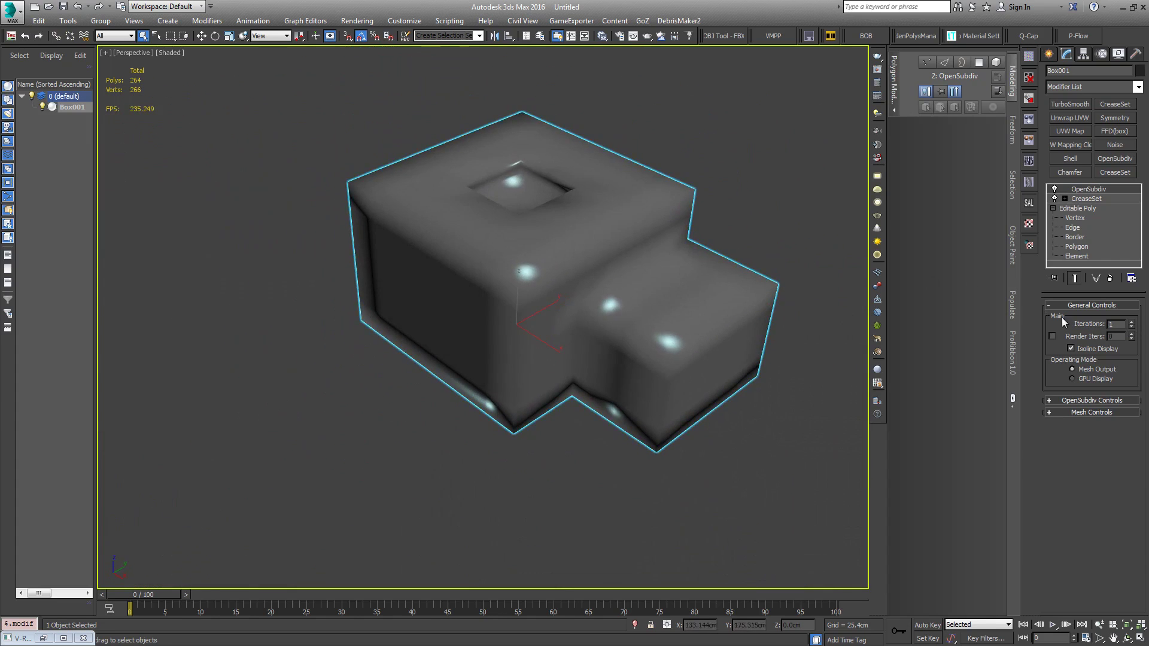
{"action": "left_click", "coordinate": [1131, 324]}
{"action": "left_click", "coordinate": [1132, 324]}
{"action": "left_click", "coordinate": [1131, 323]}
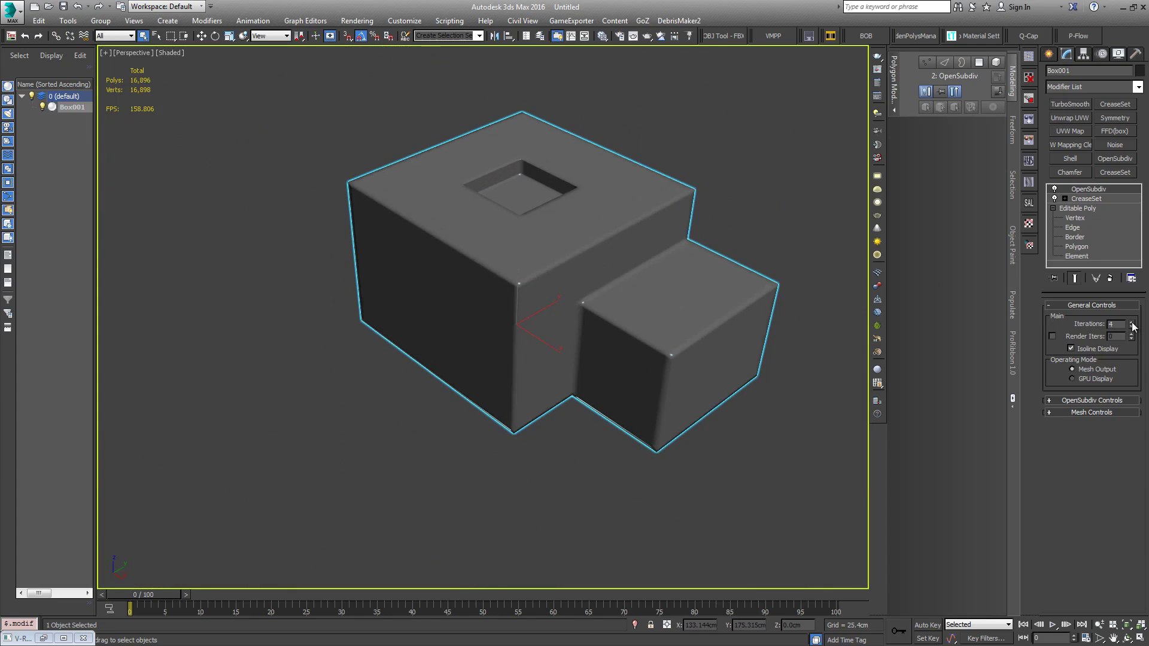
{"action": "middle_click_drag", "start_coordinate": [640, 268], "coordinate": [649, 306]}
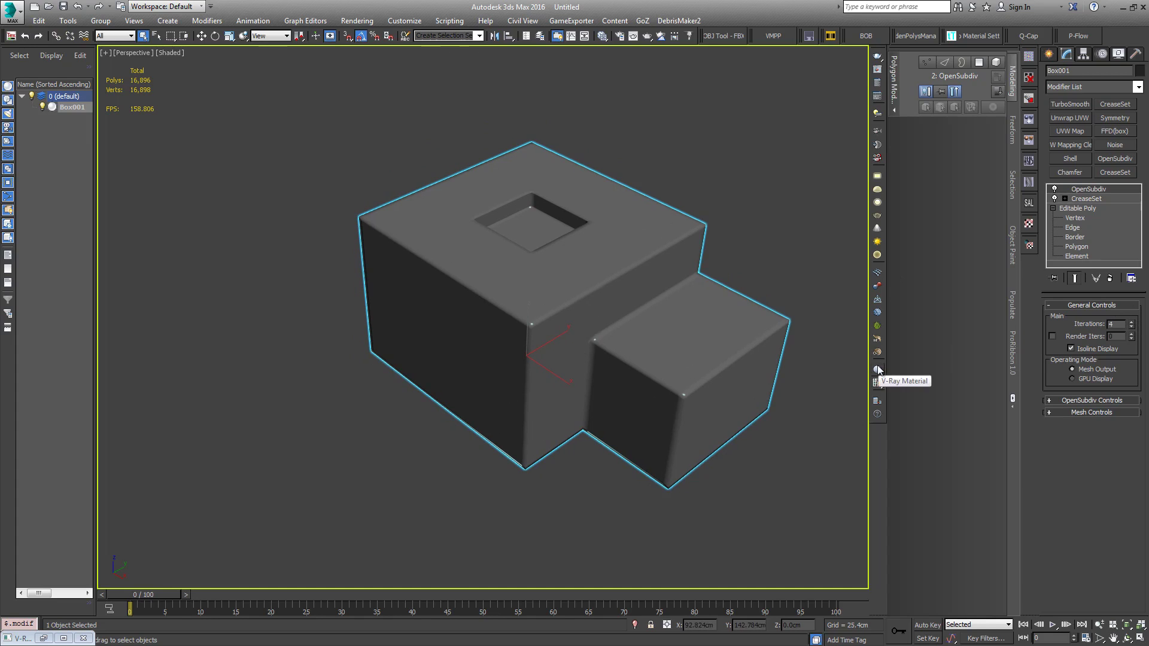
{"action": "middle_click_drag", "start_coordinate": [680, 338], "coordinate": [592, 363], "text": "alt"}
{"action": "left_click", "coordinate": [1132, 322]}
{"action": "middle_click_drag", "start_coordinate": [596, 270], "coordinate": [669, 241], "text": "alt"}
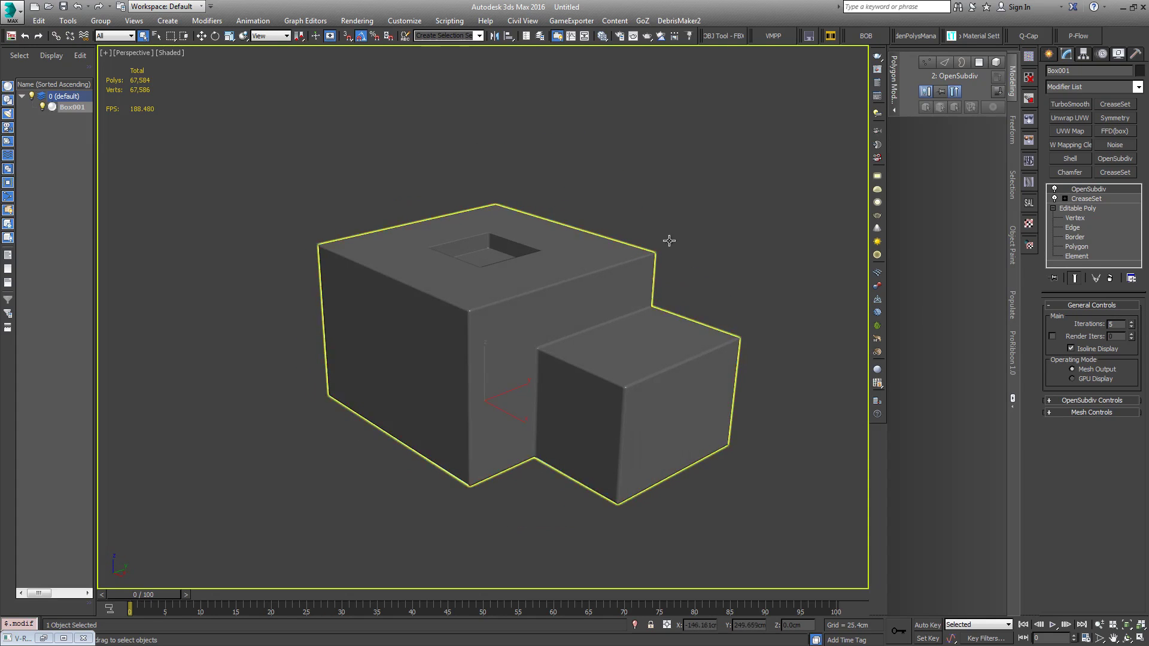
{"action": "left_click", "coordinate": [1085, 198]}
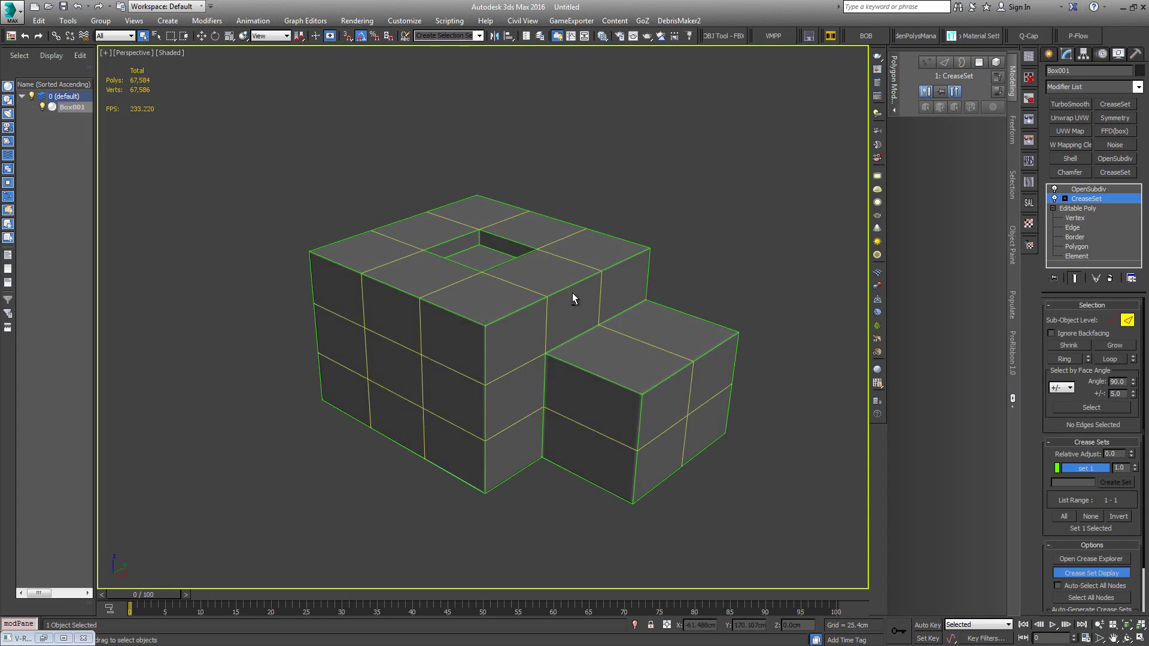
{"action": "left_click", "coordinate": [1089, 189]}
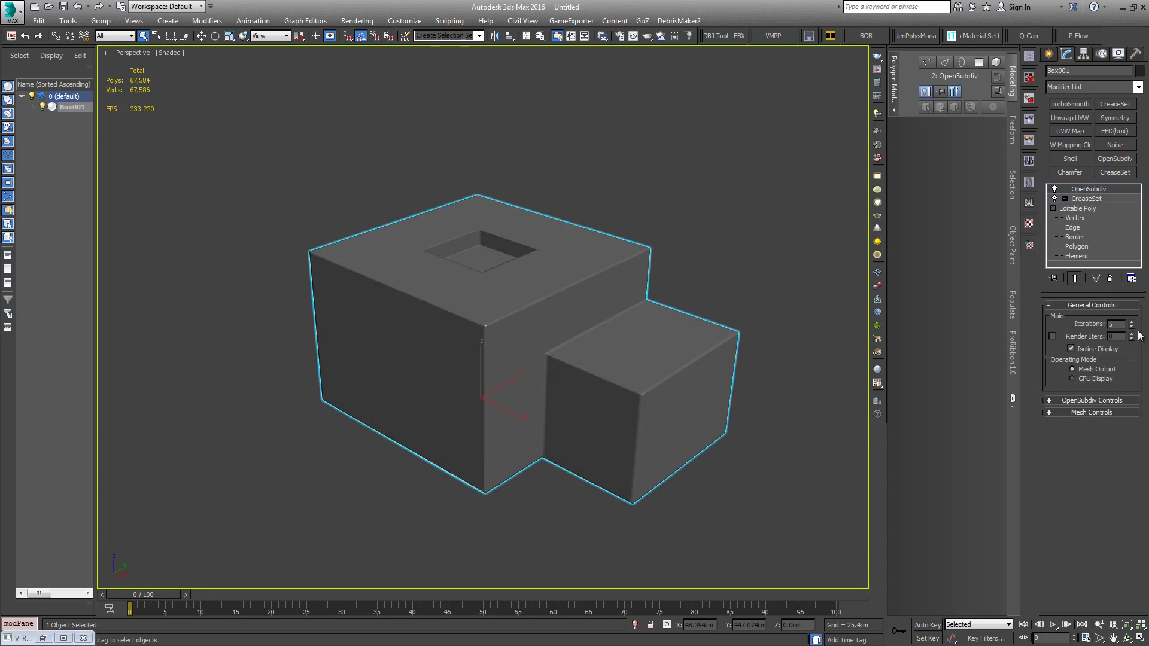
{"action": "left_click", "coordinate": [1096, 200]}
Step: Lower crease set 1 from 1.0 to 0.61 and orbit to check the softened edges
{"action": "mouse_move", "coordinate": [515, 364]}
{"action": "middle_mouse_down", "text": "alt"}
{"action": "mouse_move", "coordinate": [497, 339]}
{"action": "mouse_move", "coordinate": [491, 349]}
{"action": "mouse_move", "coordinate": [513, 334]}
{"action": "mouse_move", "coordinate": [505, 372]}
{"action": "mouse_move", "coordinate": [499, 361]}
{"action": "middle_mouse_up", "text": "alt"}
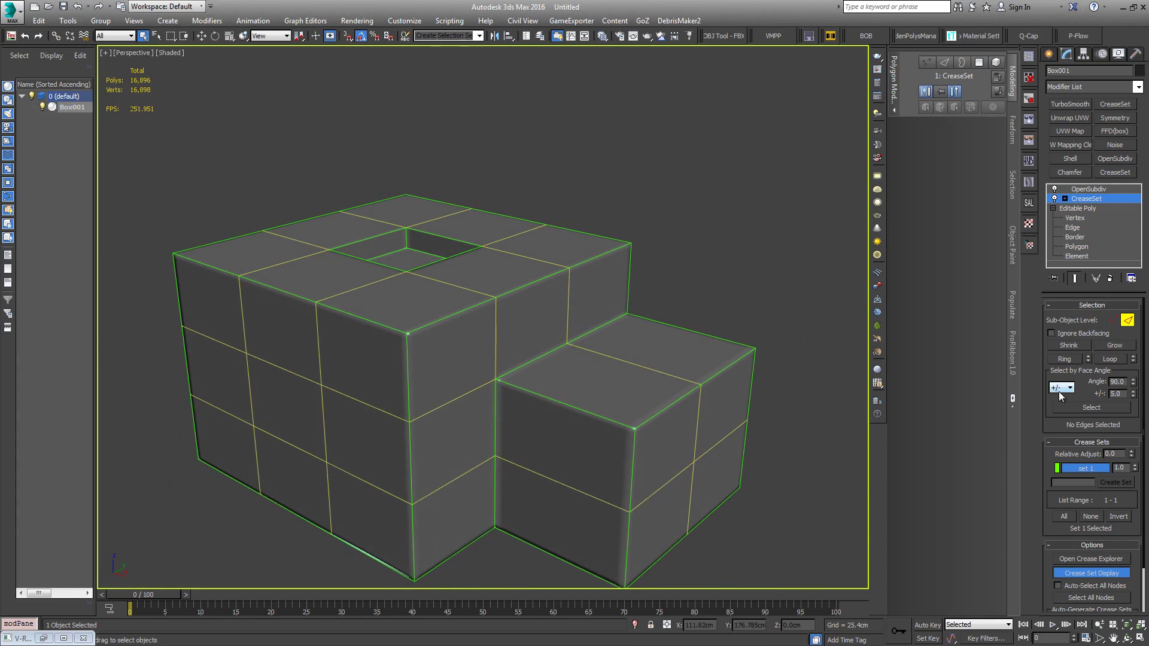
{"action": "scroll", "coordinate": [1047, 410], "scroll_direction": "down", "scroll_amount": 3}
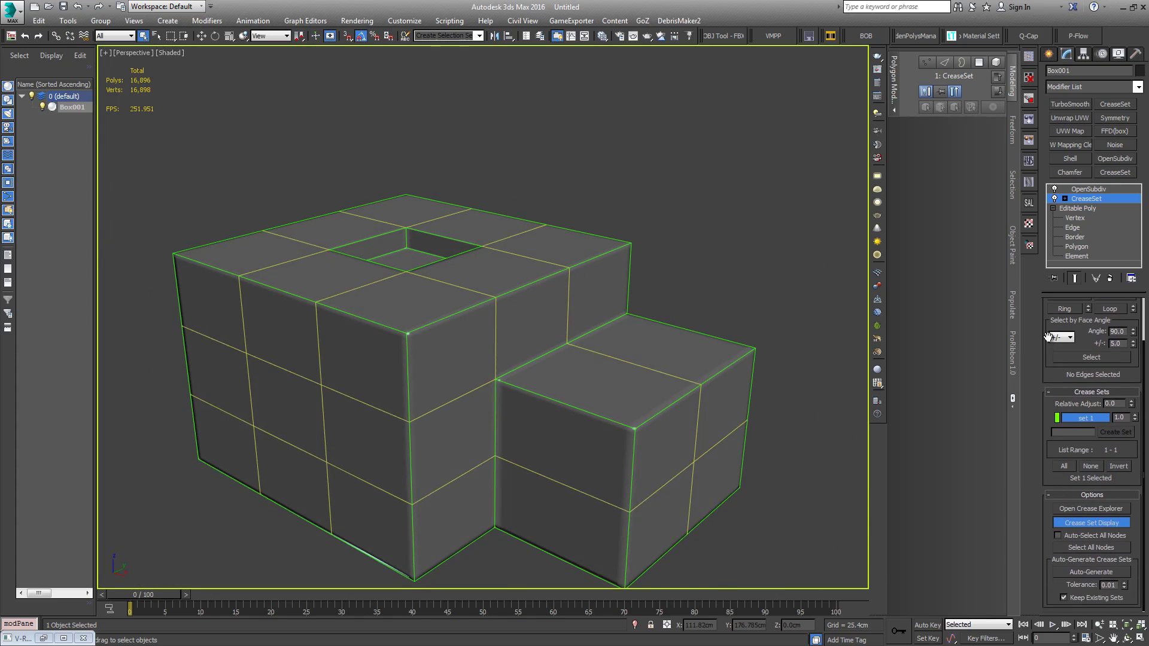
{"action": "middle_click_drag", "start_coordinate": [363, 367], "coordinate": [595, 363], "text": "alt"}
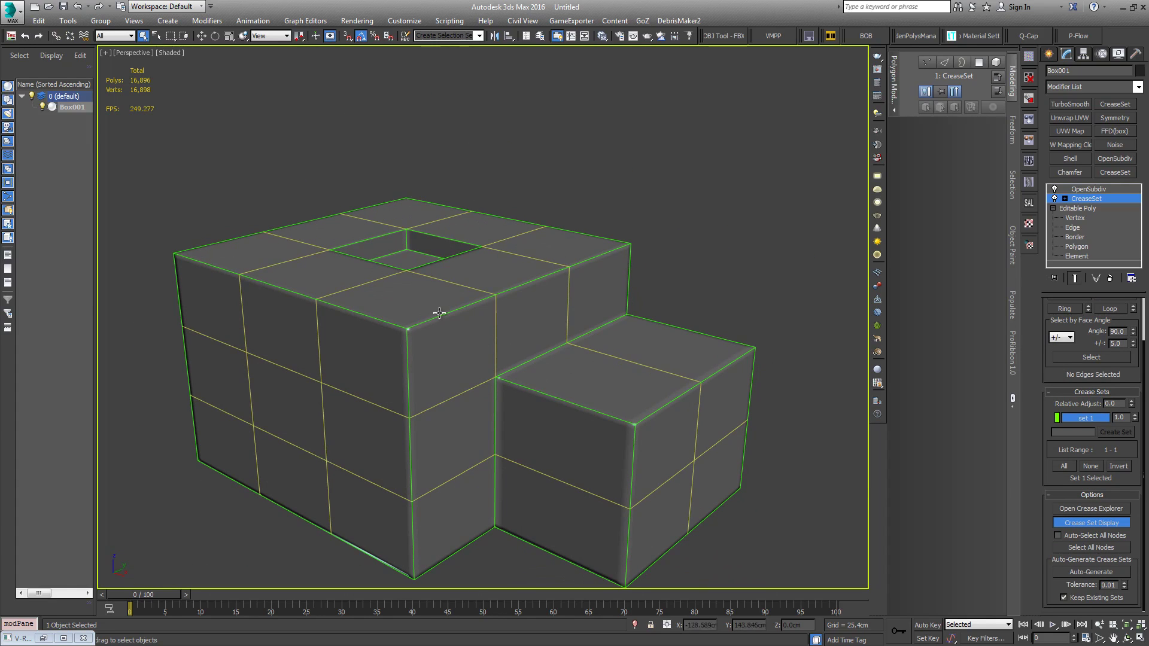
{"action": "middle_click_drag", "start_coordinate": [442, 303], "coordinate": [400, 308], "text": "alt"}
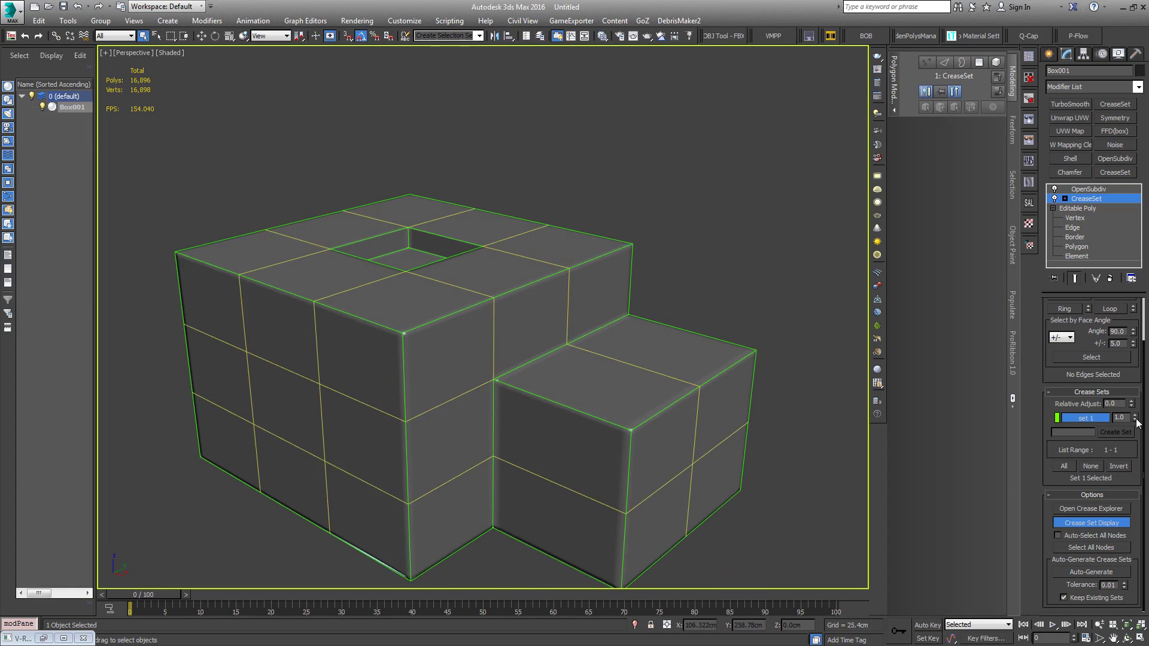
{"action": "left_click_drag", "start_coordinate": [1135, 417], "coordinate": [12, 441]}
{"action": "left_click_drag", "start_coordinate": [11, 438], "coordinate": [7, 327]}
{"action": "middle_click_drag", "start_coordinate": [389, 304], "coordinate": [359, 305], "text": "alt"}
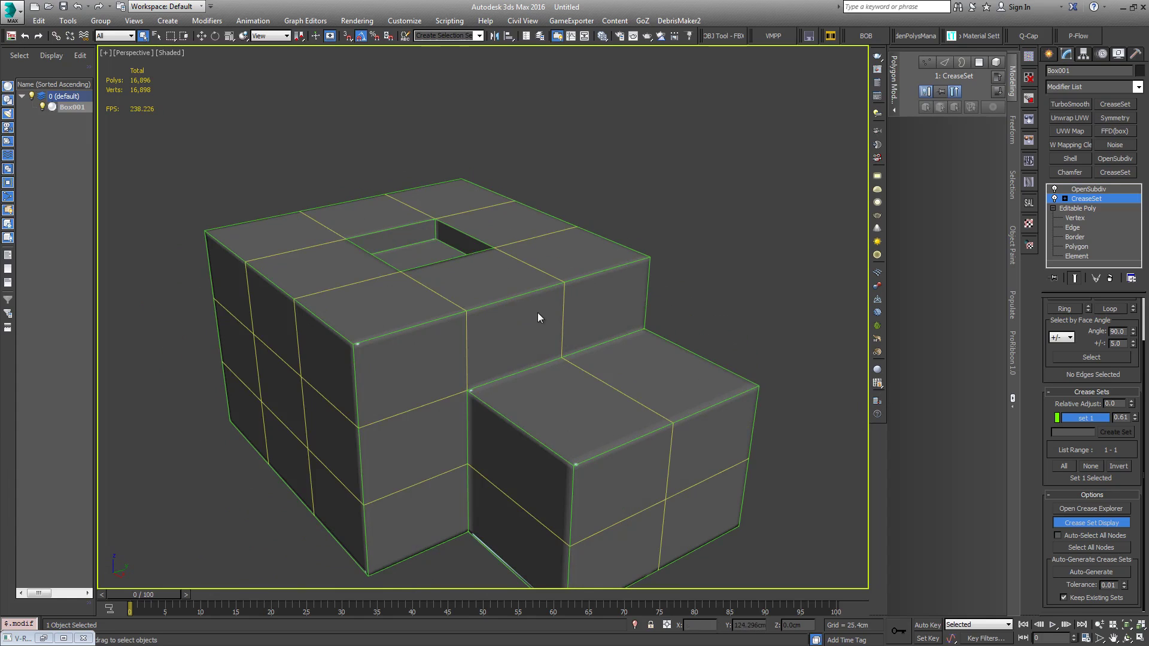
Step: Remove the three top-front edges from crease set 1 so that edge rounds off
{"action": "left_click", "coordinate": [436, 320]}
{"action": "left_click", "coordinate": [536, 289], "text": "ctrl"}
{"action": "left_click", "coordinate": [609, 271], "text": "ctrl"}
{"action": "middle_click_drag", "start_coordinate": [731, 326], "coordinate": [682, 332], "text": "alt"}
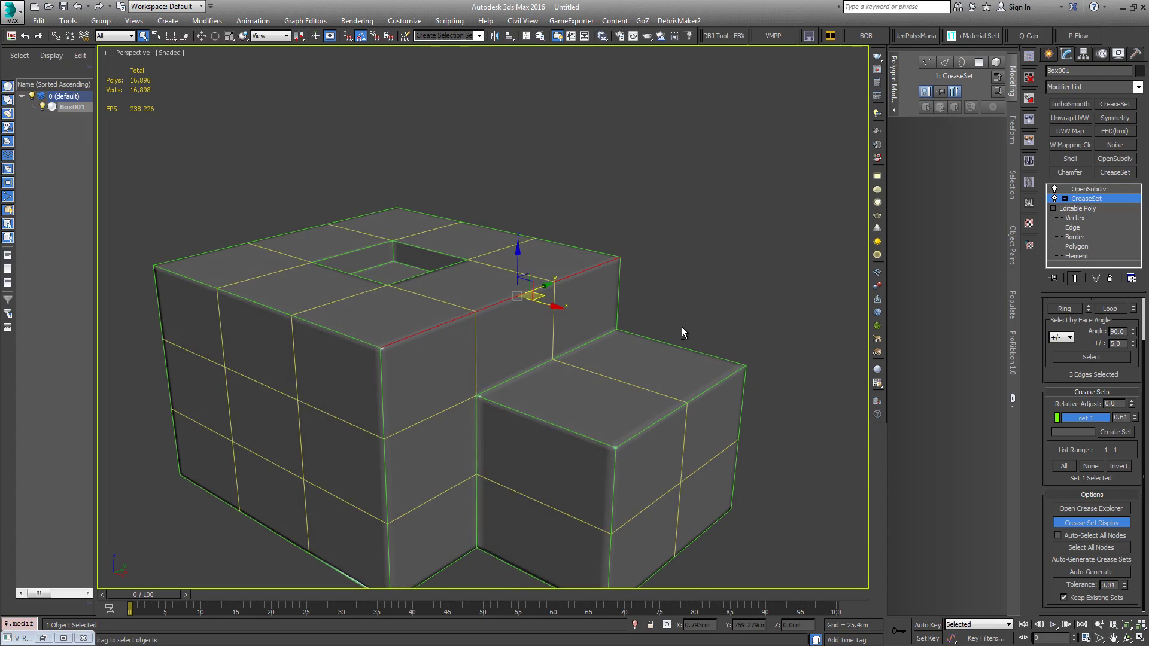
{"action": "right_click", "coordinate": [1086, 421]}
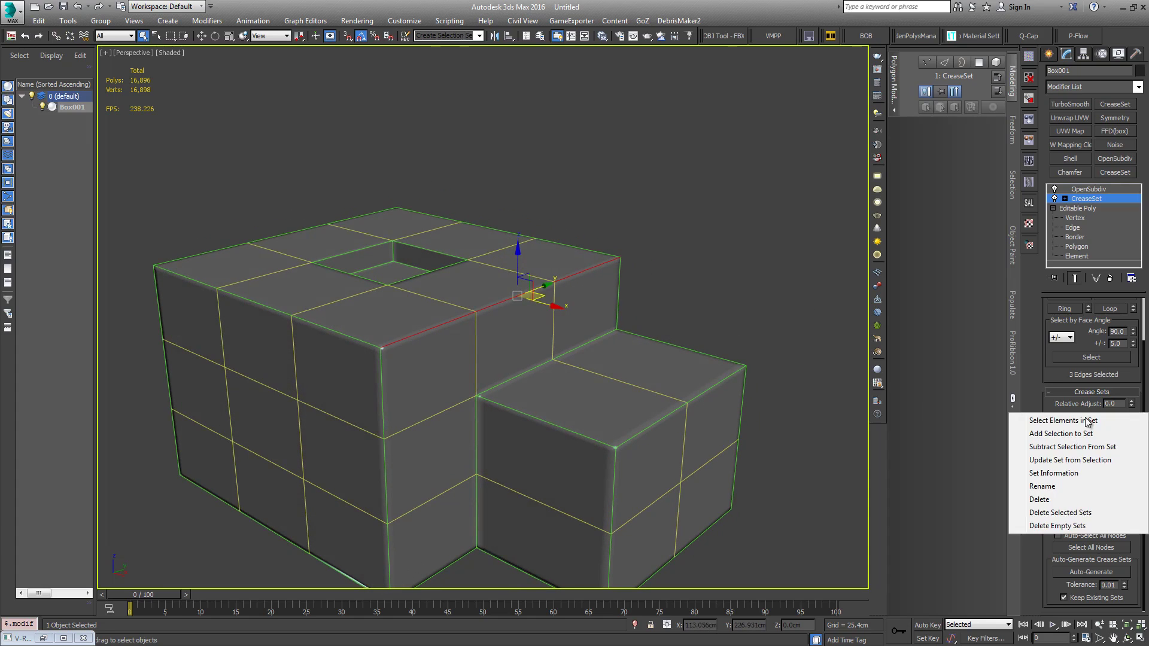
{"action": "left_click", "coordinate": [1064, 448]}
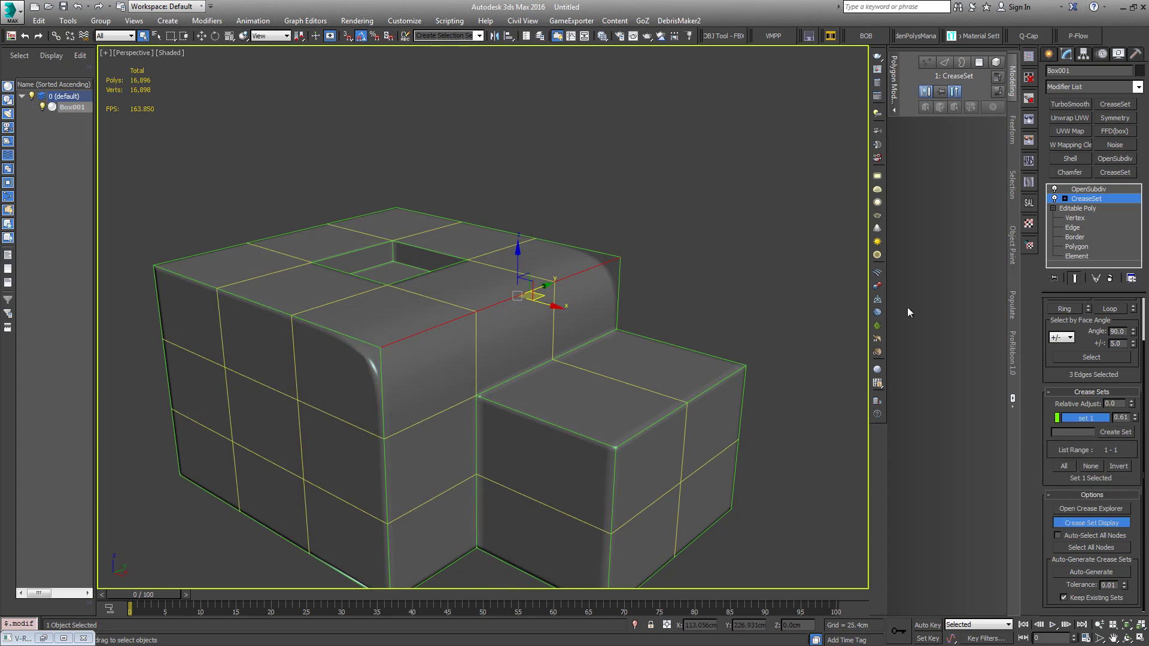
{"action": "middle_click_drag", "start_coordinate": [853, 289], "coordinate": [735, 241], "text": "alt"}
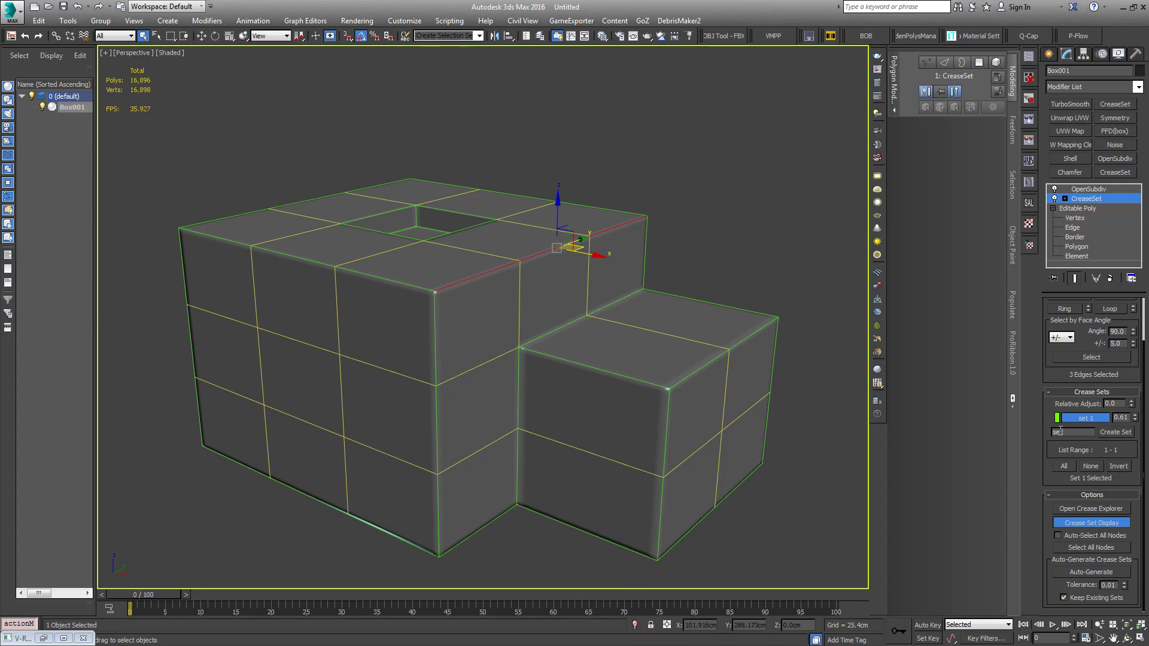
Step: Create crease set 2 from the three top-front edges and lower its crease to 0.04
{"action": "left_click", "coordinate": [1110, 432]}
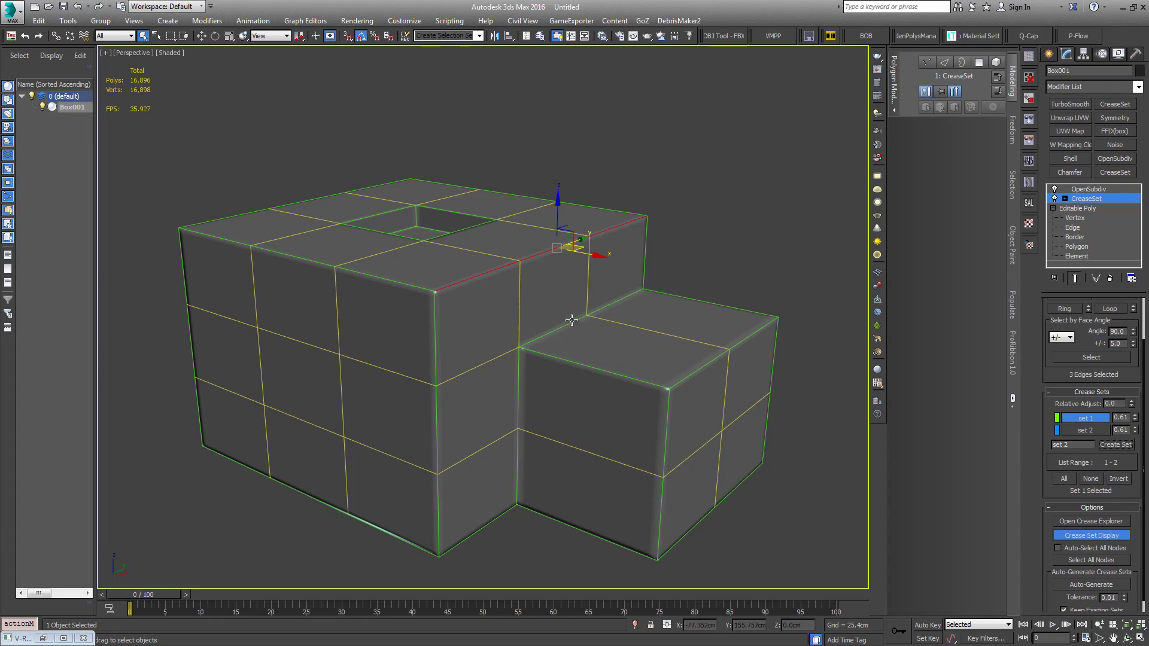
{"action": "middle_click_drag", "start_coordinate": [575, 322], "coordinate": [592, 319], "text": "alt"}
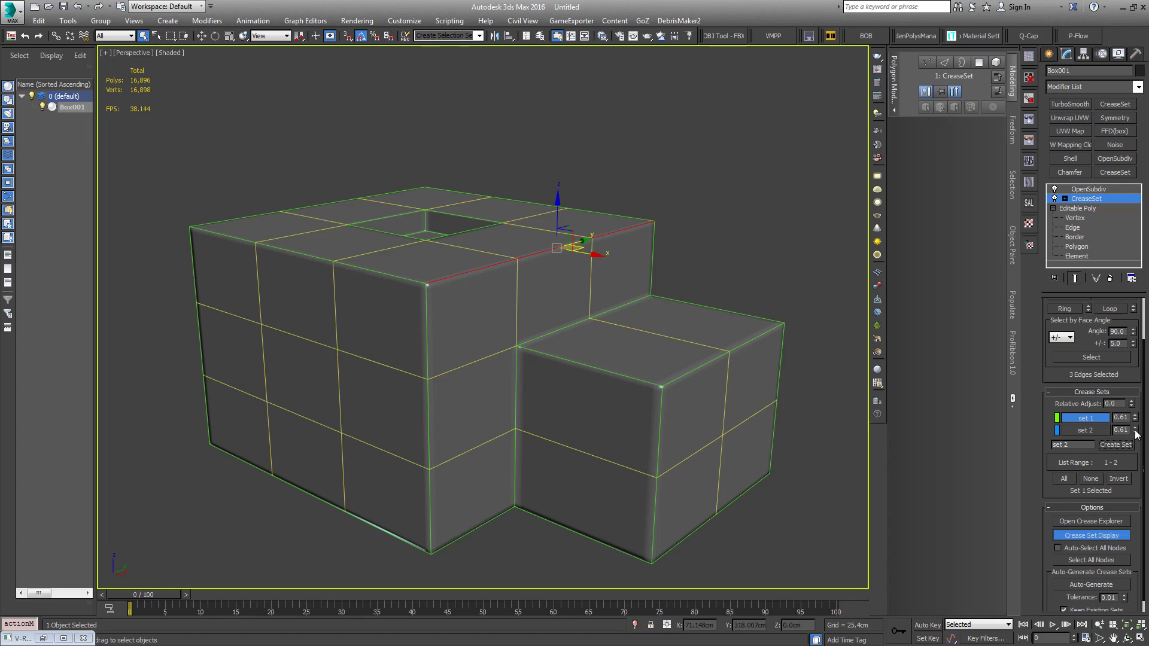
{"action": "left_click_drag", "start_coordinate": [1135, 432], "coordinate": [8, 462]}
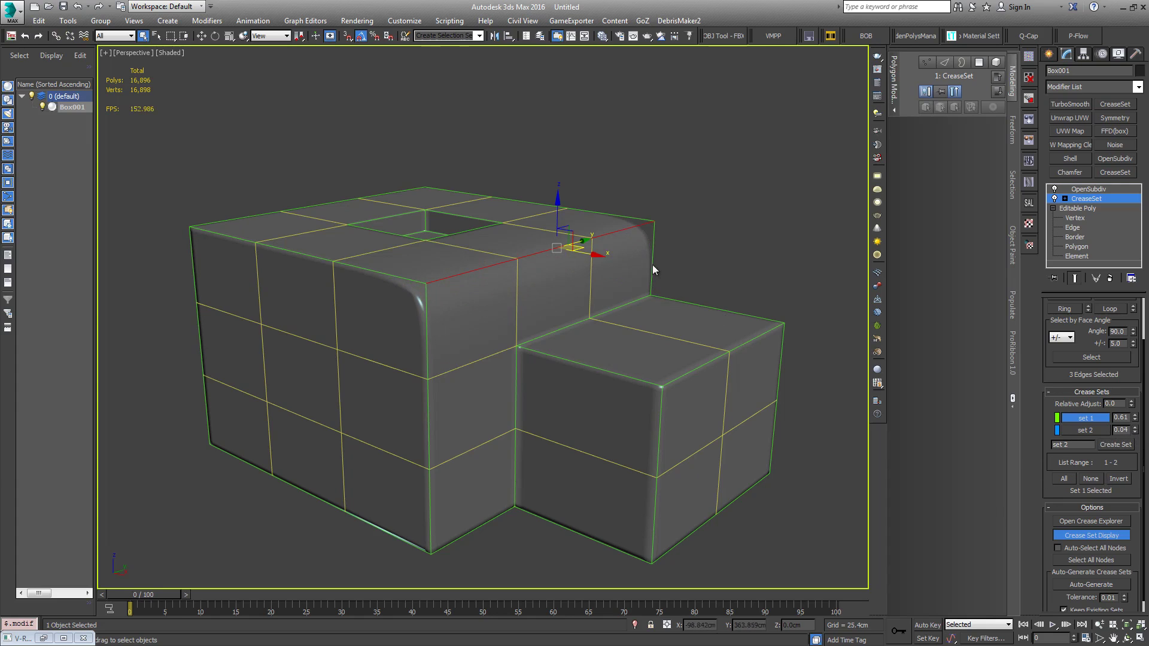
{"action": "scroll", "coordinate": [643, 230], "scroll_direction": "up", "scroll_amount": 10}
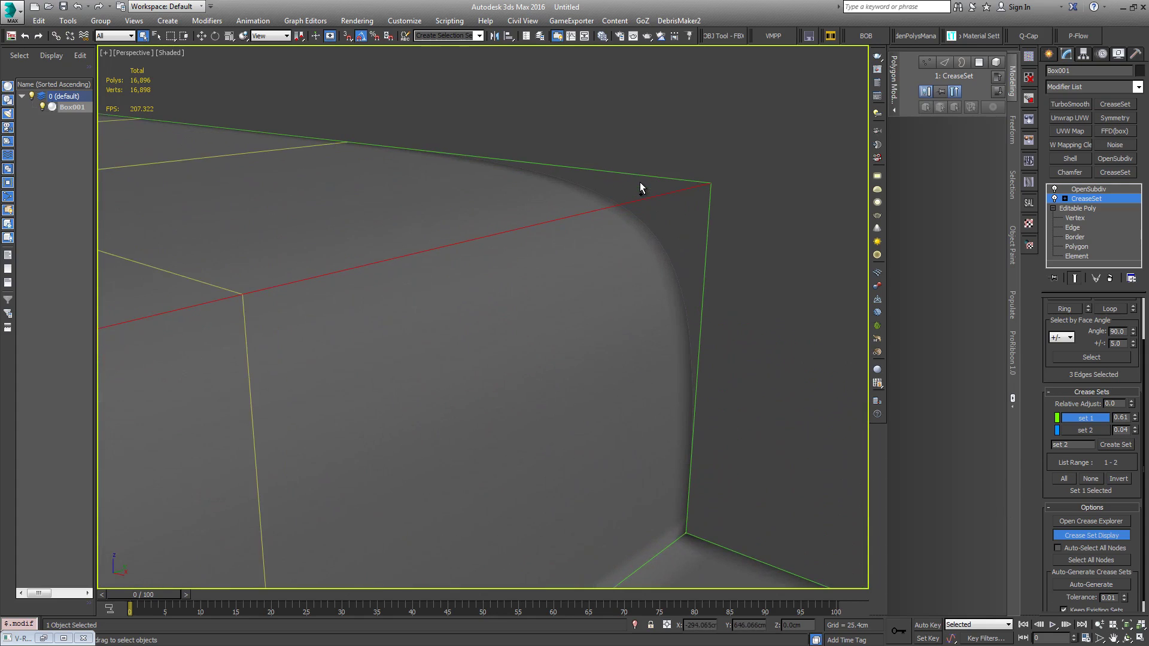
{"action": "scroll", "coordinate": [641, 198], "scroll_direction": "down", "scroll_amount": 10}
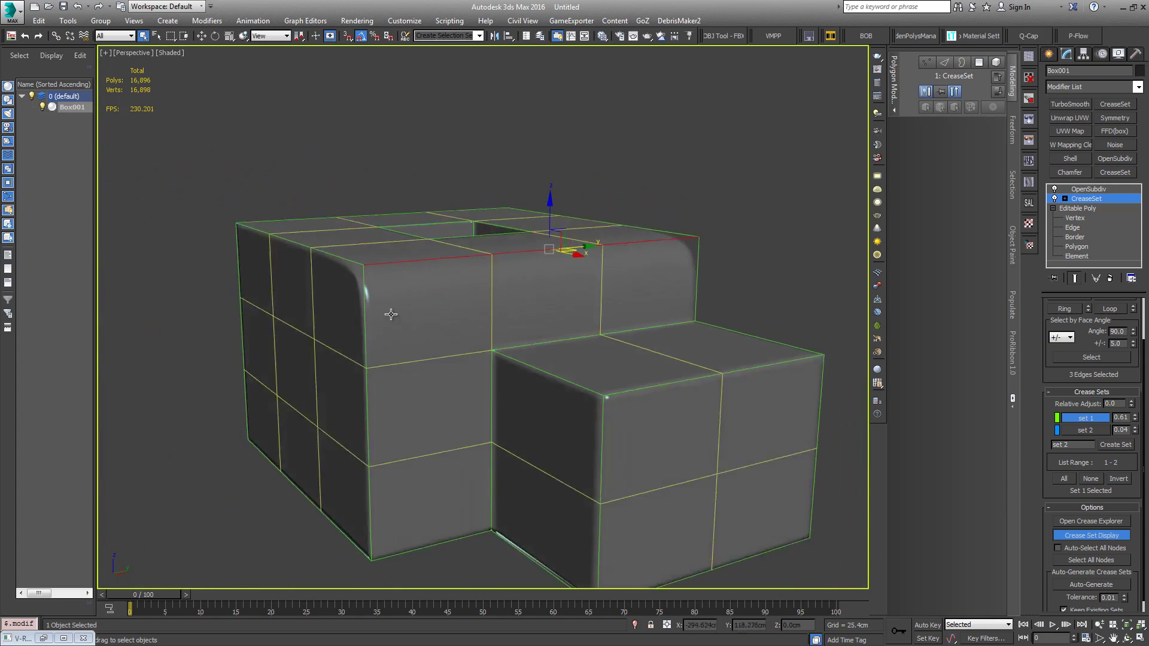
Step: Orbit, zoom and pan around the box to inspect the softened top-front edge
{"action": "scroll", "coordinate": [389, 314], "scroll_direction": "up", "scroll_amount": 3}
{"action": "middle_click_drag", "start_coordinate": [436, 298], "coordinate": [461, 338], "text": "alt"}
{"action": "scroll", "coordinate": [417, 310], "scroll_direction": "down", "scroll_amount": 2}
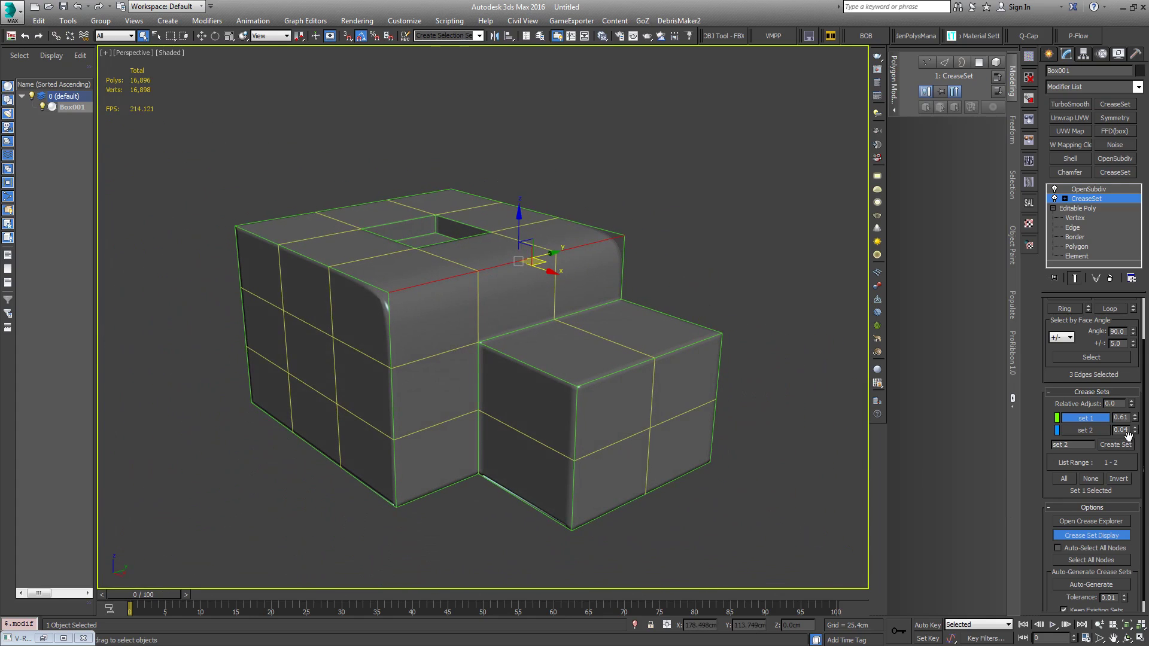
{"action": "middle_click_drag", "start_coordinate": [580, 289], "coordinate": [539, 282], "text": "alt"}
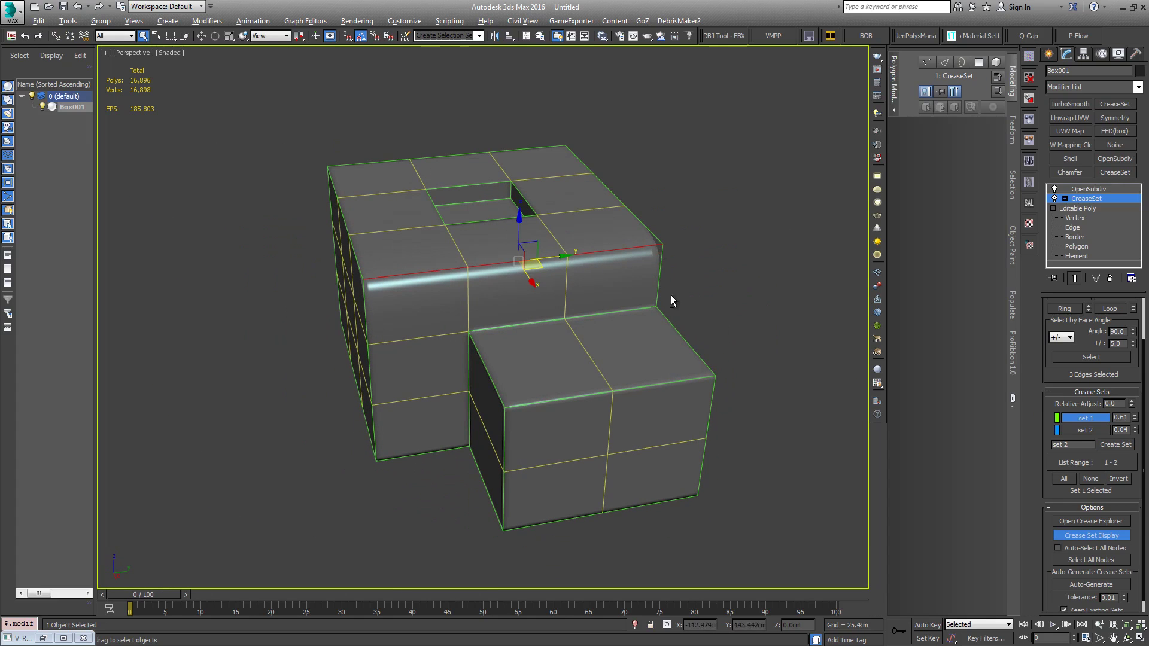
{"action": "middle_click_drag", "start_coordinate": [668, 303], "coordinate": [596, 329], "text": "alt"}
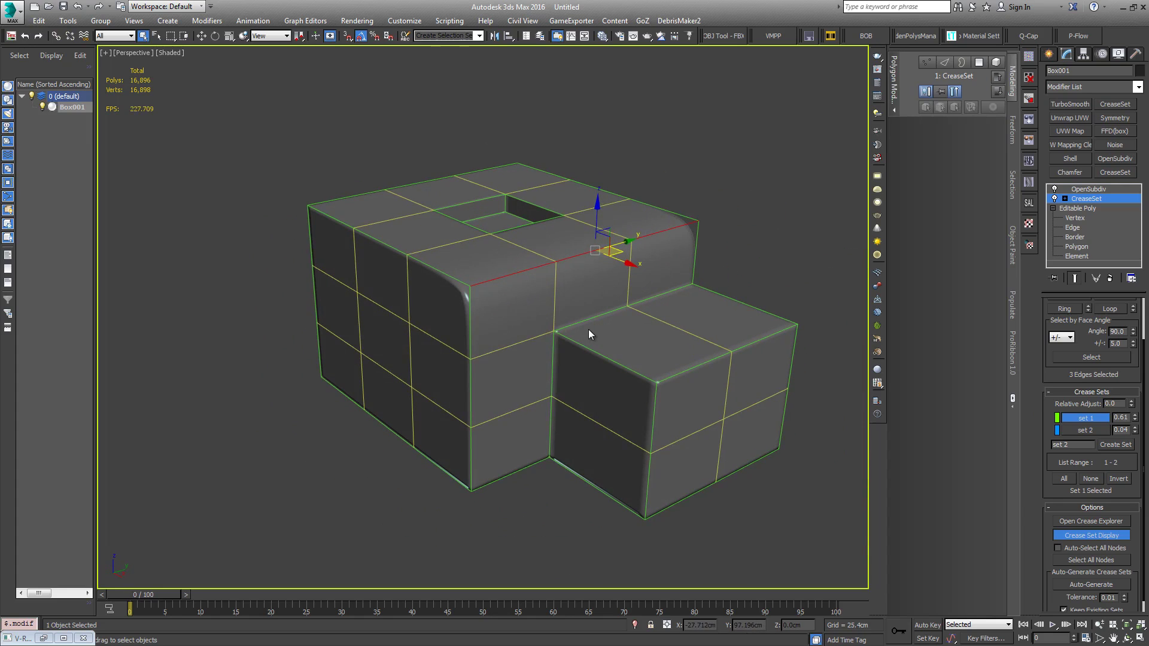
{"action": "middle_click_drag", "start_coordinate": [622, 328], "coordinate": [550, 314], "text": "alt"}
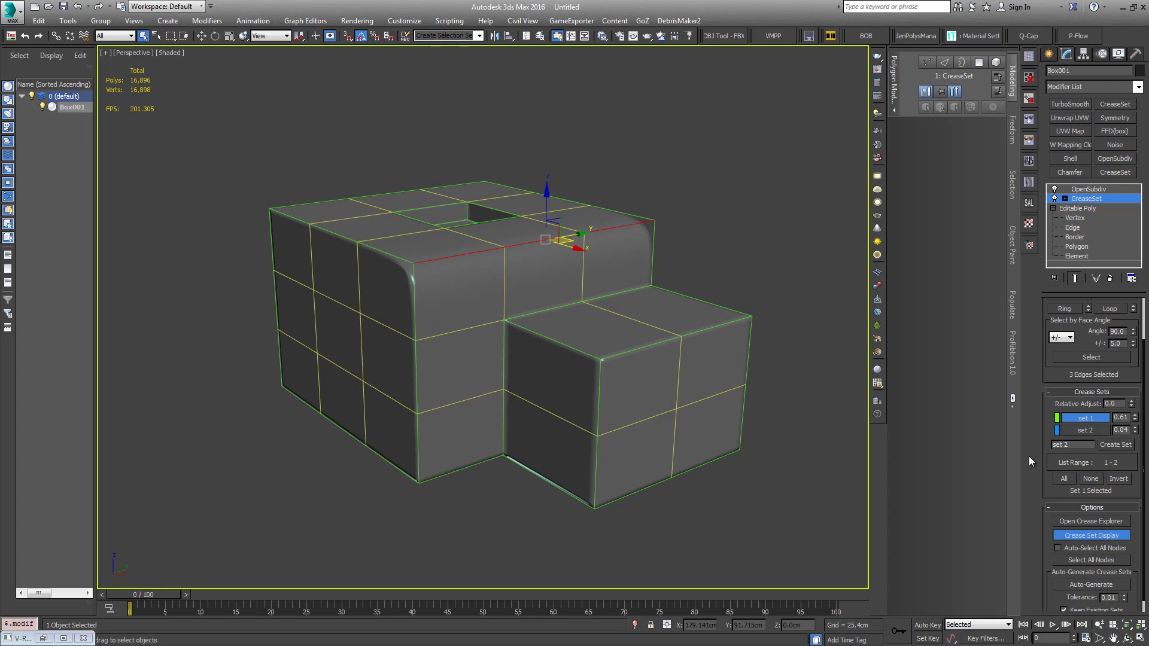
{"action": "middle_click_drag", "start_coordinate": [658, 429], "coordinate": [708, 435]}
Step: Reset set 2's crease to 0.0 and orbit to check the fully rounded top-front edge
{"action": "right_click", "coordinate": [1136, 430]}
{"action": "middle_click_drag", "start_coordinate": [629, 386], "coordinate": [717, 381], "text": "alt"}
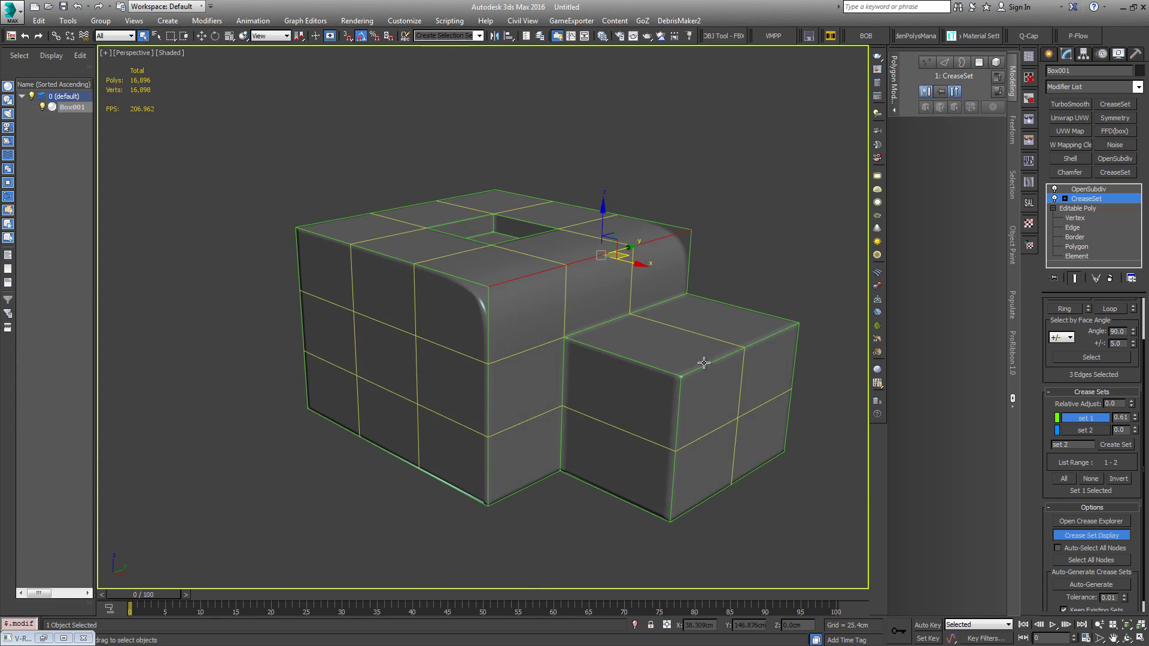
{"action": "middle_click_drag", "start_coordinate": [704, 423], "coordinate": [700, 390], "text": "alt"}
{"action": "left_click_drag", "start_coordinate": [1047, 483], "coordinate": [1047, 402]}
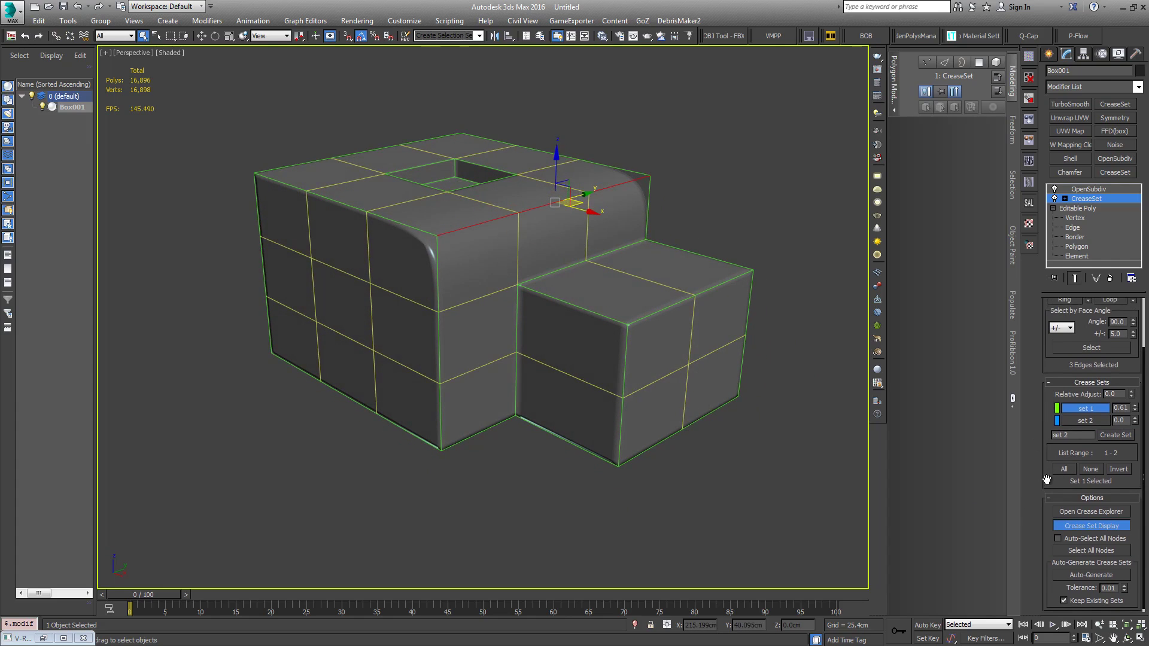
{"action": "middle_click_drag", "start_coordinate": [682, 397], "coordinate": [486, 328], "text": "alt"}
{"action": "middle_click_drag", "start_coordinate": [526, 249], "coordinate": [611, 335], "text": "alt"}
{"action": "mouse_move", "coordinate": [1050, 467]}
{"action": "left_mouse_down"}
{"action": "mouse_move", "coordinate": [1047, 524]}
{"action": "mouse_move", "coordinate": [1047, 465]}
{"action": "left_mouse_up"}
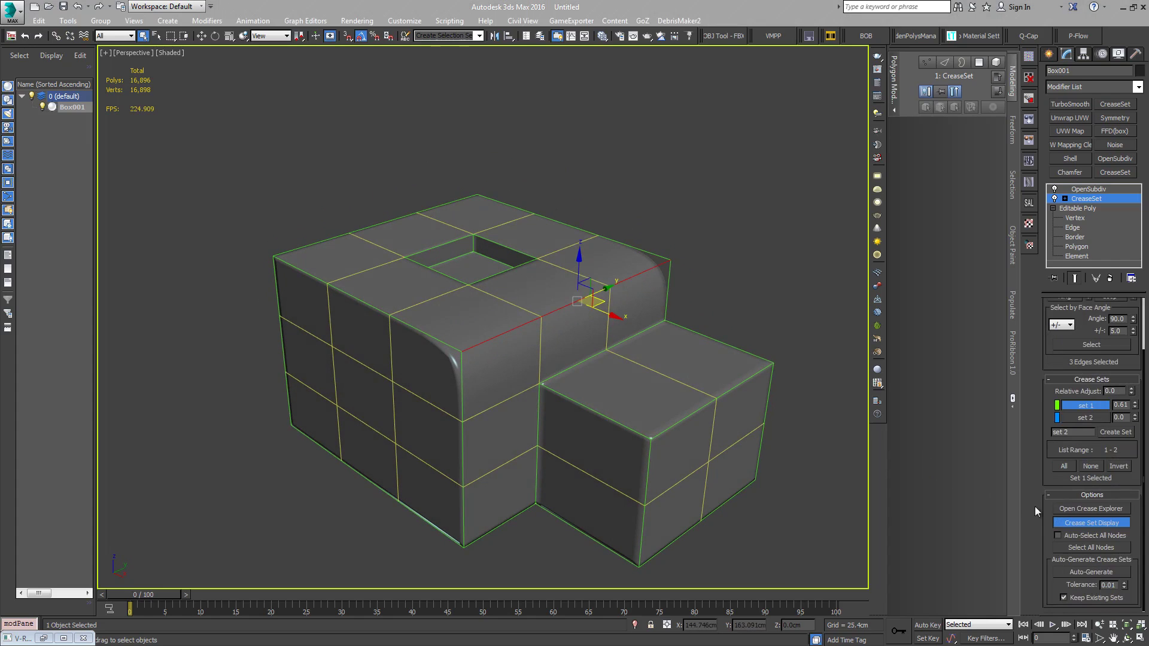
Step: Review both crease sets in the Crease Explorer and adjust set 1's crease value
{"action": "left_click", "coordinate": [1082, 509]}
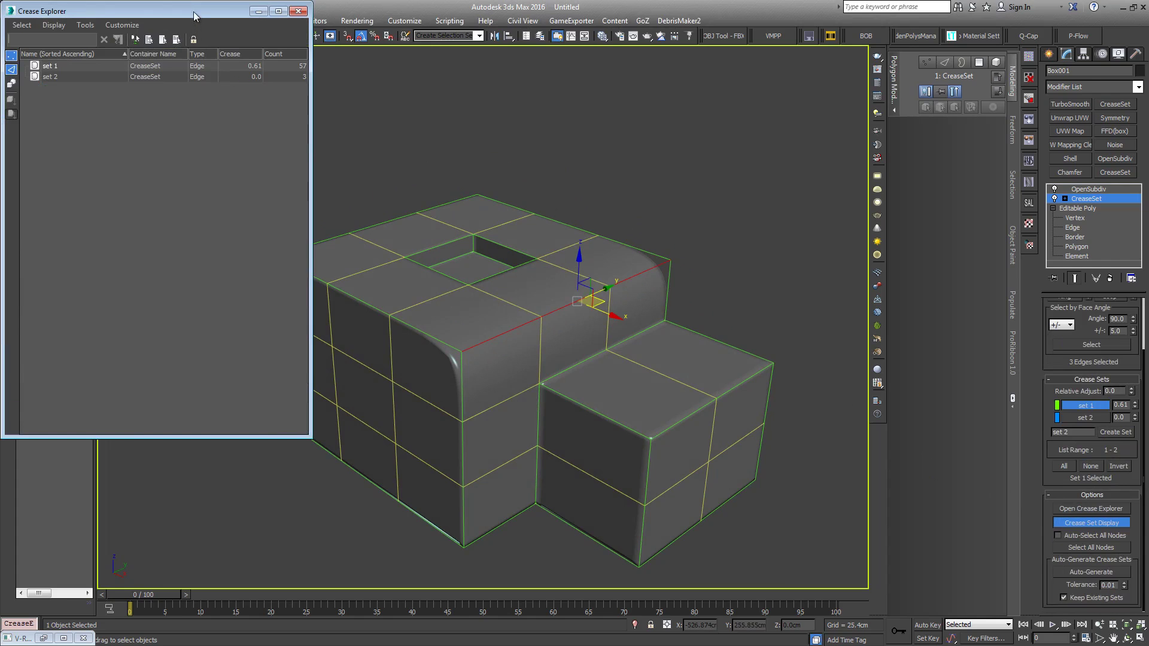
{"action": "left_click_drag", "start_coordinate": [195, 14], "coordinate": [283, 53]}
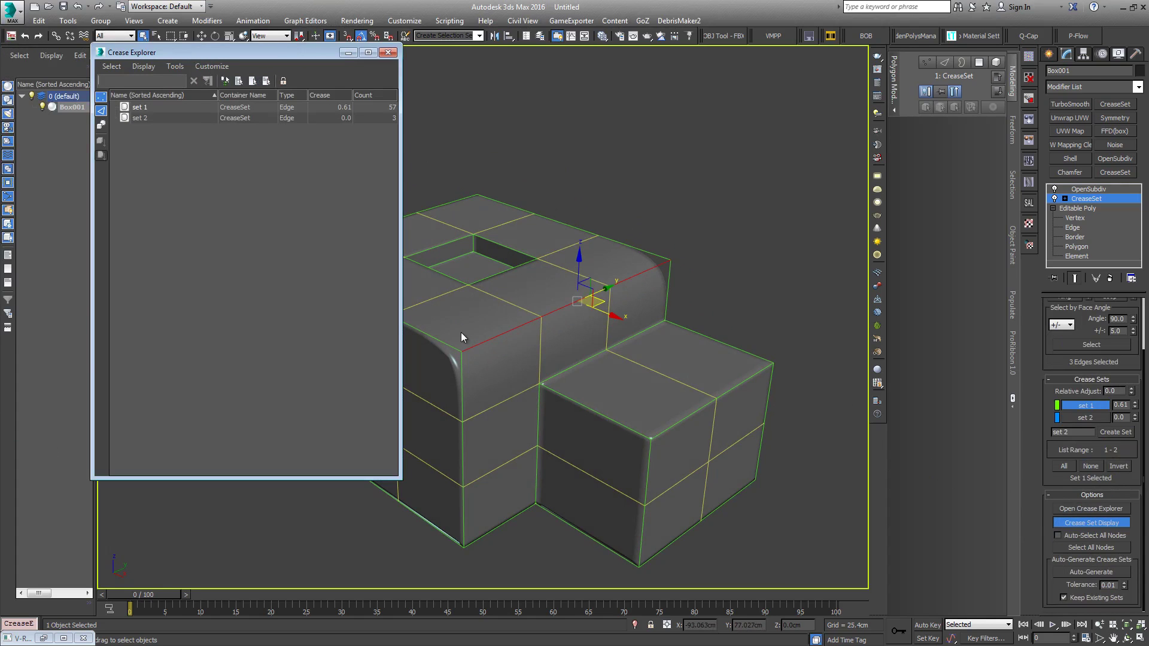
{"action": "middle_click_drag", "start_coordinate": [461, 332], "coordinate": [537, 288]}
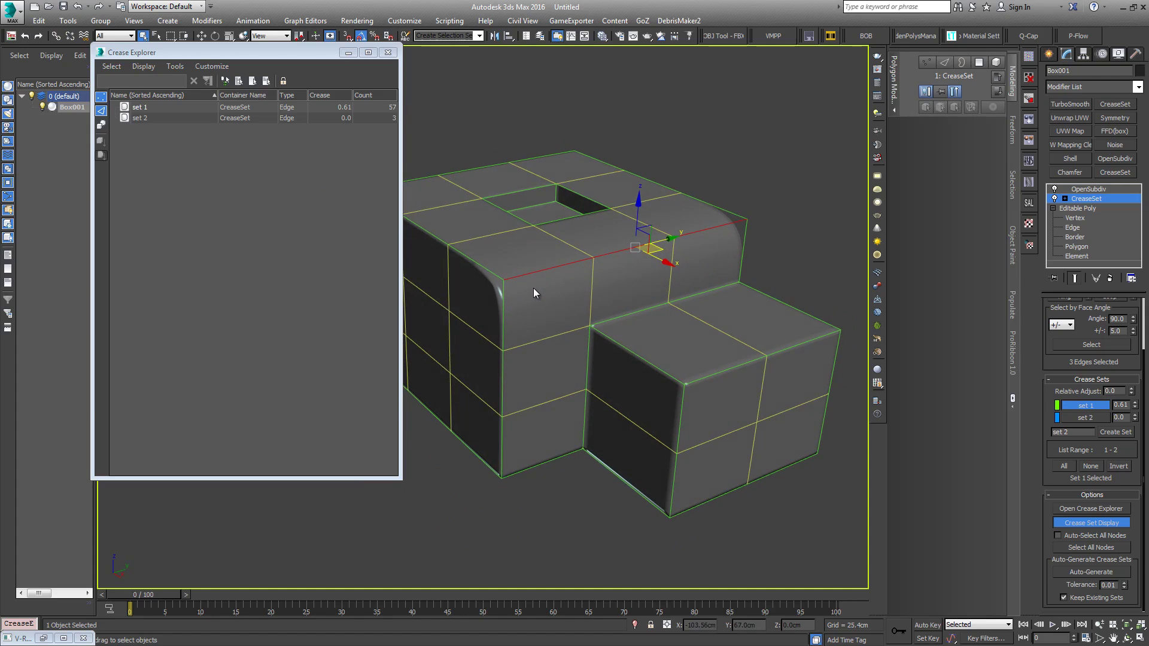
{"action": "middle_click_drag", "start_coordinate": [529, 291], "coordinate": [557, 286], "text": "alt"}
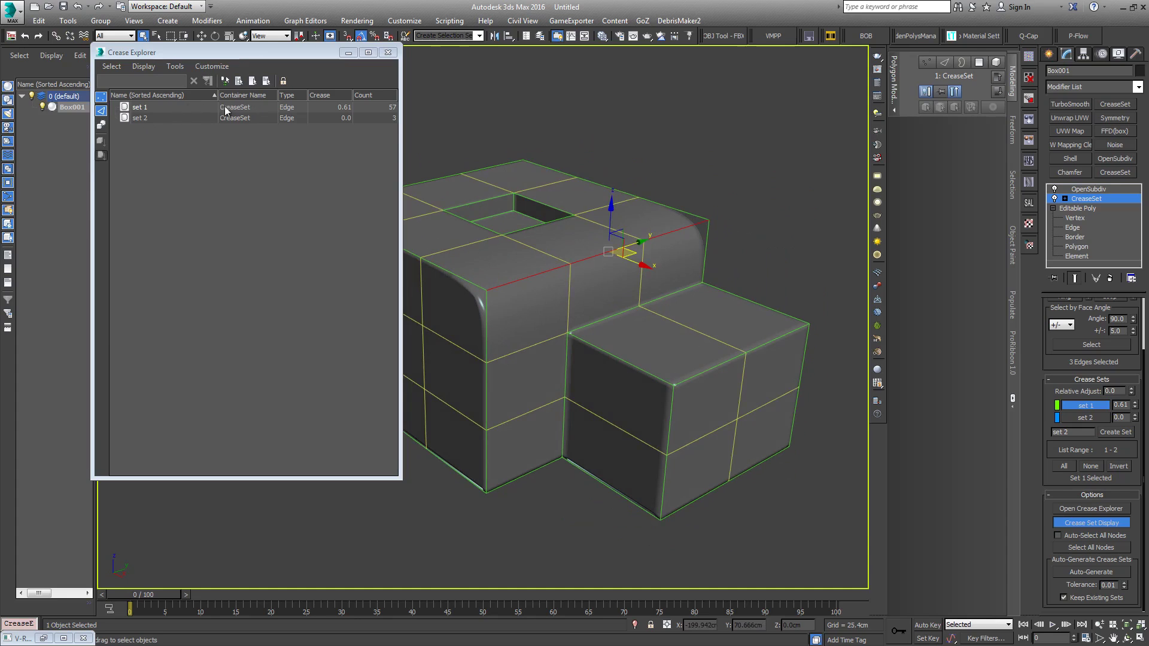
{"action": "left_click", "coordinate": [291, 113]}
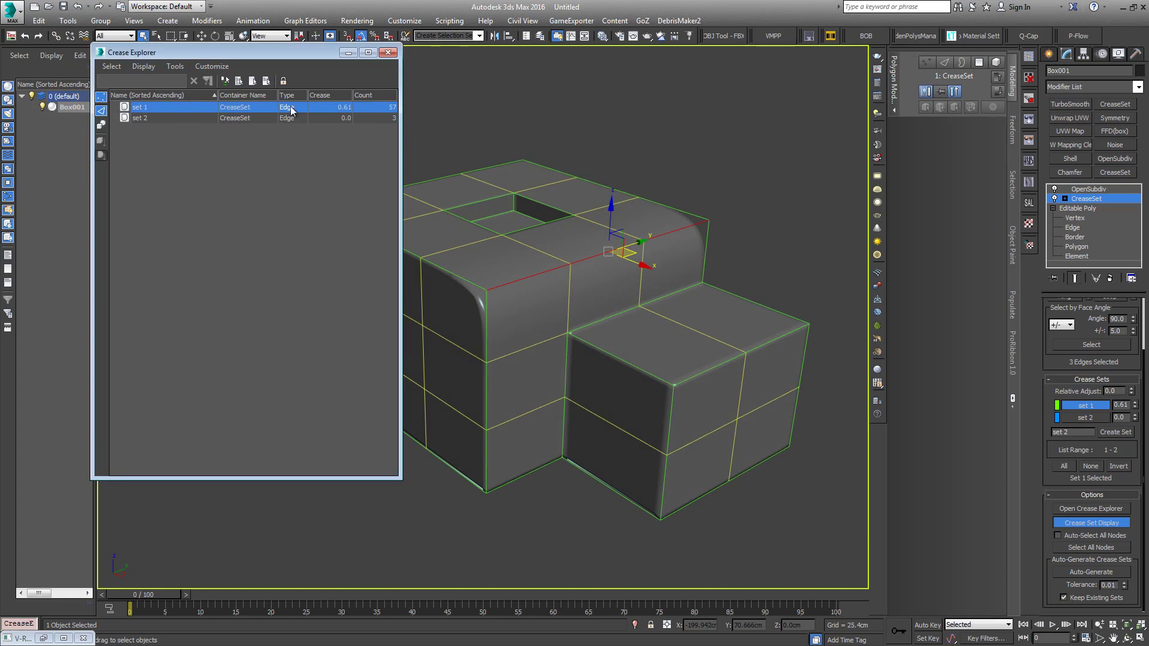
{"action": "left_click", "coordinate": [348, 110]}
{"action": "left_click_drag", "start_coordinate": [347, 109], "coordinate": [348, 112]}
{"action": "right_click", "coordinate": [237, 107]}
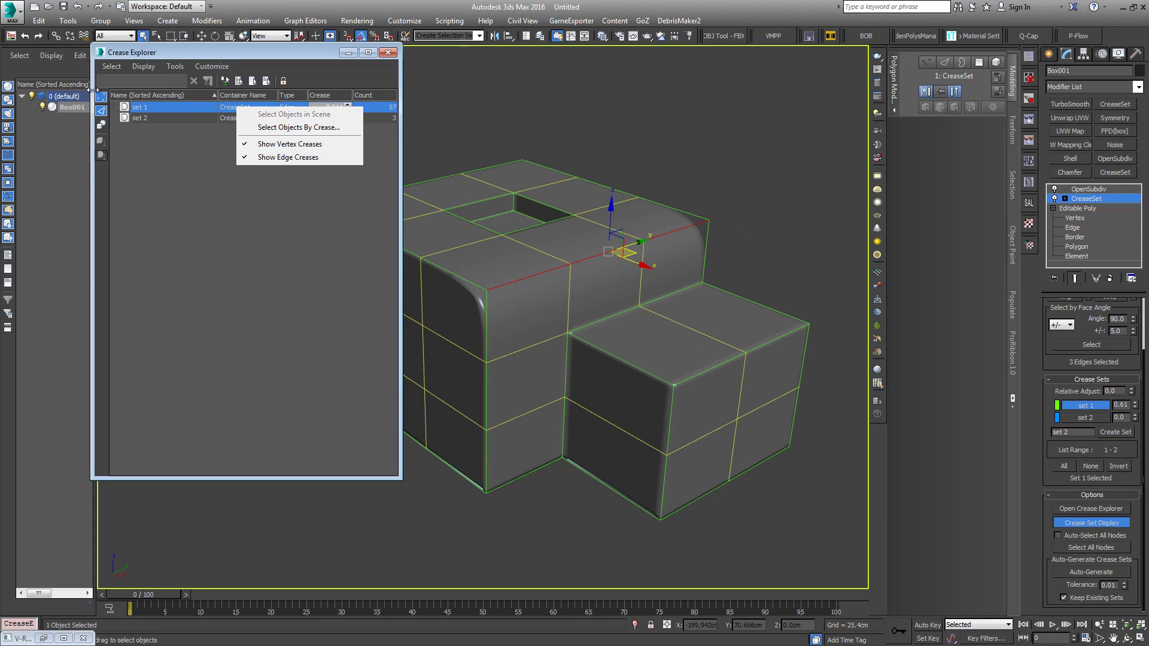
{"action": "left_click", "coordinate": [161, 176]}
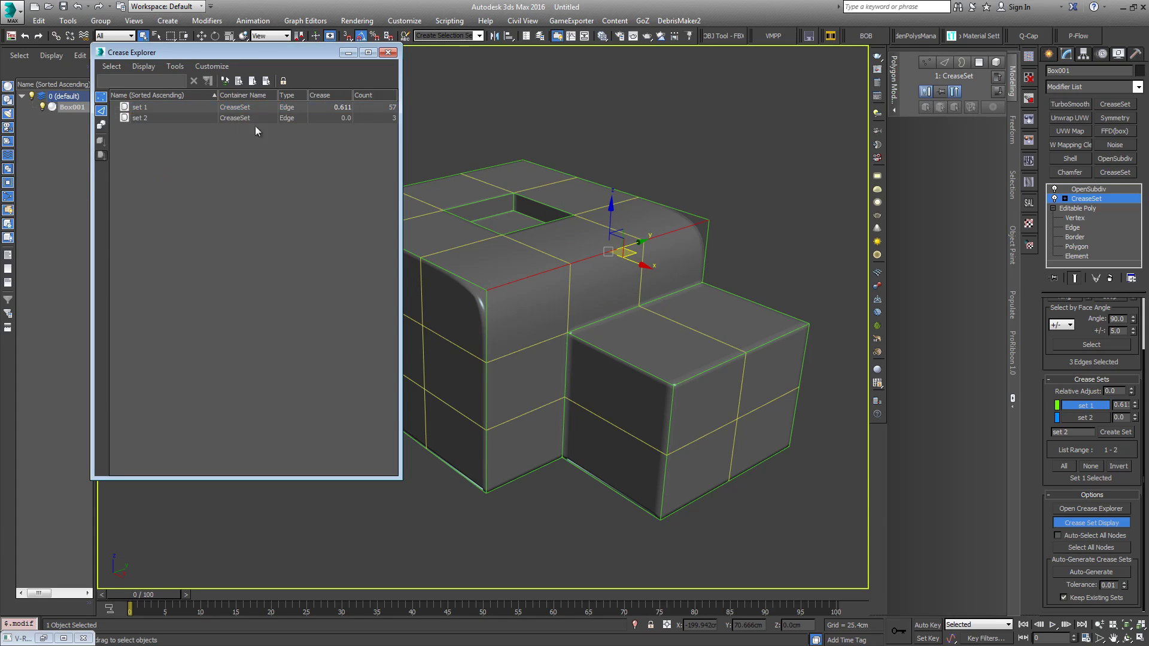
{"action": "mouse_move", "coordinate": [234, 54]}
{"action": "left_mouse_down"}
{"action": "mouse_move", "coordinate": [259, 47]}
{"action": "mouse_move", "coordinate": [216, 45]}
{"action": "left_mouse_up"}
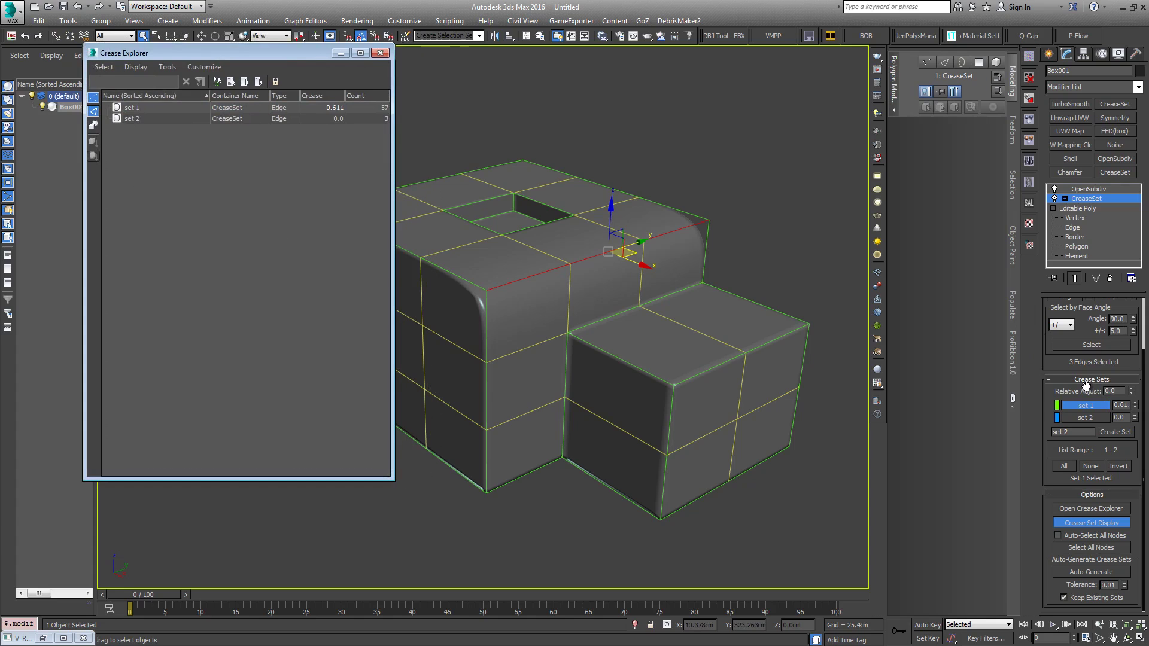
Step: Close the Crease Explorer and deselect the edges, leaving set 1 creasing the box
{"action": "left_click", "coordinate": [380, 53]}
{"action": "mouse_move", "coordinate": [478, 276]}
{"action": "middle_mouse_down"}
{"action": "mouse_move", "coordinate": [442, 280]}
{"action": "mouse_move", "coordinate": [462, 269]}
{"action": "middle_mouse_up"}
{"action": "mouse_move", "coordinate": [386, 256]}
{"action": "middle_mouse_down", "text": "alt"}
{"action": "mouse_move", "coordinate": [436, 259]}
{"action": "mouse_move", "coordinate": [390, 253]}
{"action": "middle_mouse_up", "text": "alt"}
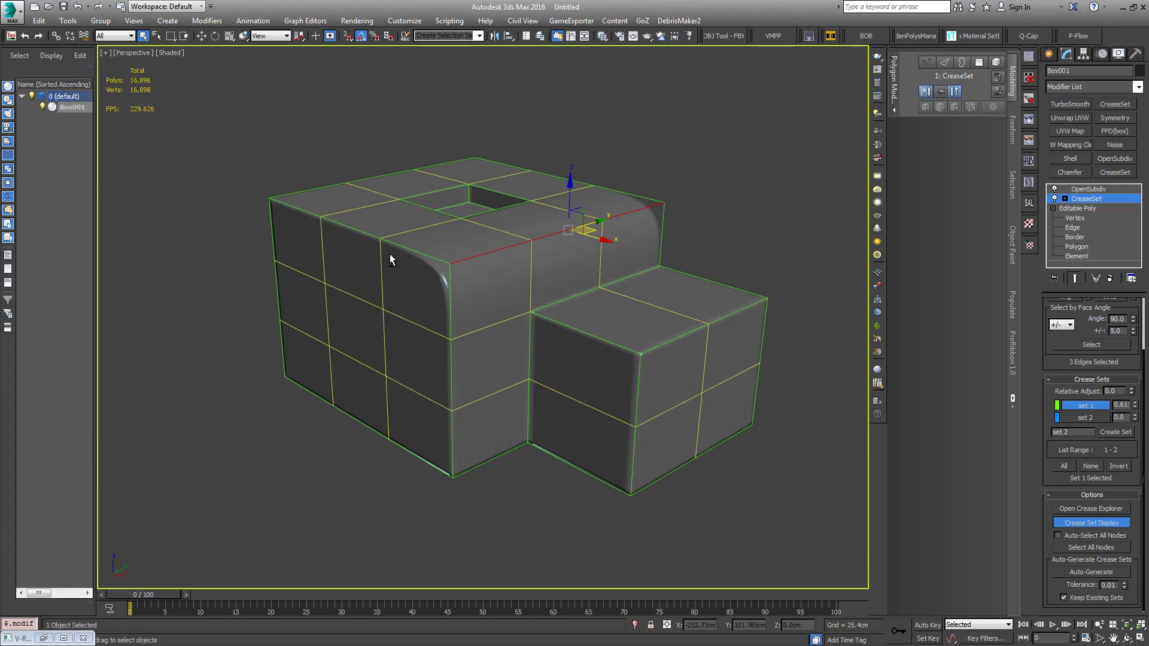
{"action": "left_click", "coordinate": [701, 200]}
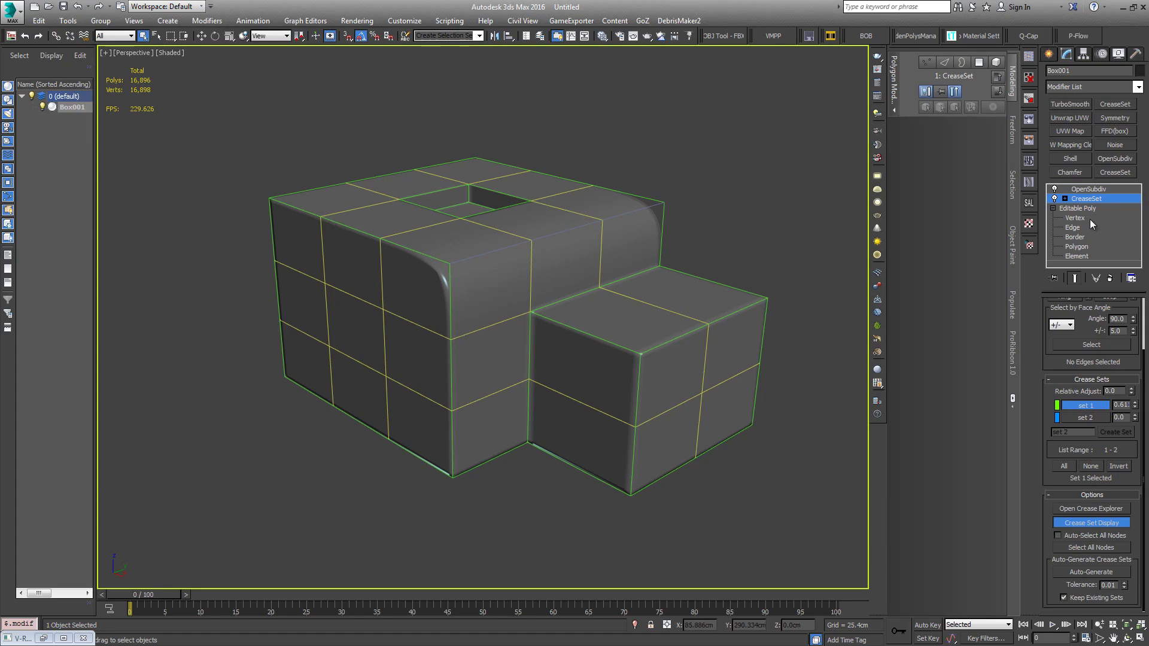
Step: At the base mesh's Polygon level with wireframe overlay, select the right block's end face
{"action": "left_click", "coordinate": [1077, 246]}
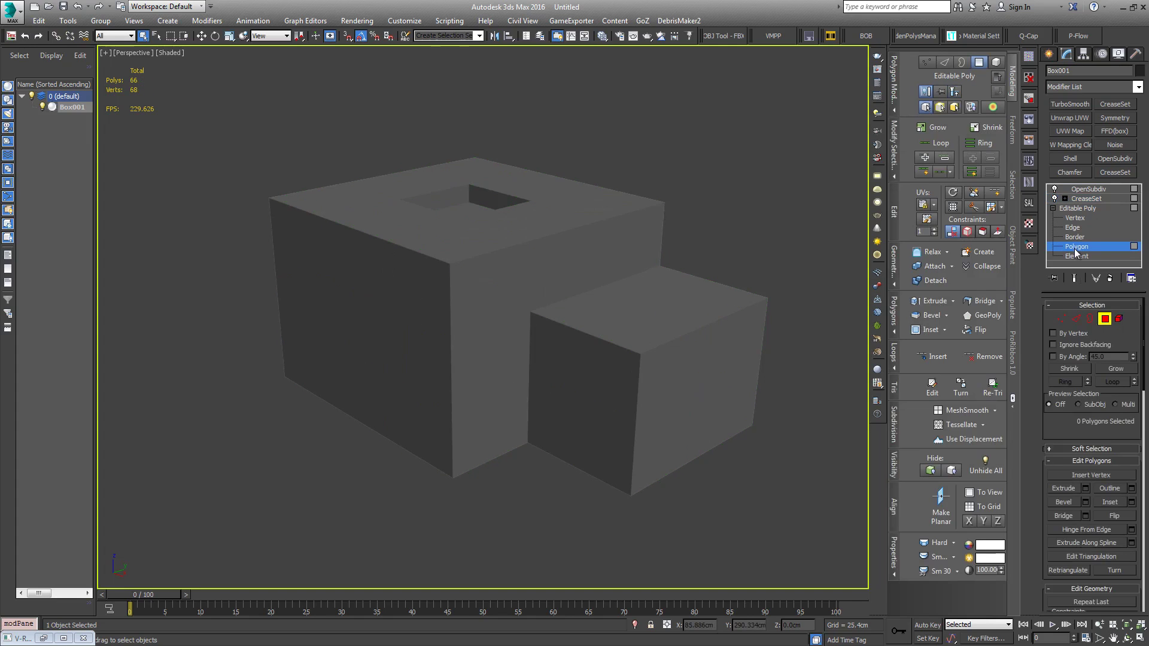
{"action": "key", "text": "F4"}
{"action": "left_click", "coordinate": [729, 355]}
{"action": "middle_click_drag", "start_coordinate": [725, 339], "coordinate": [659, 315]}
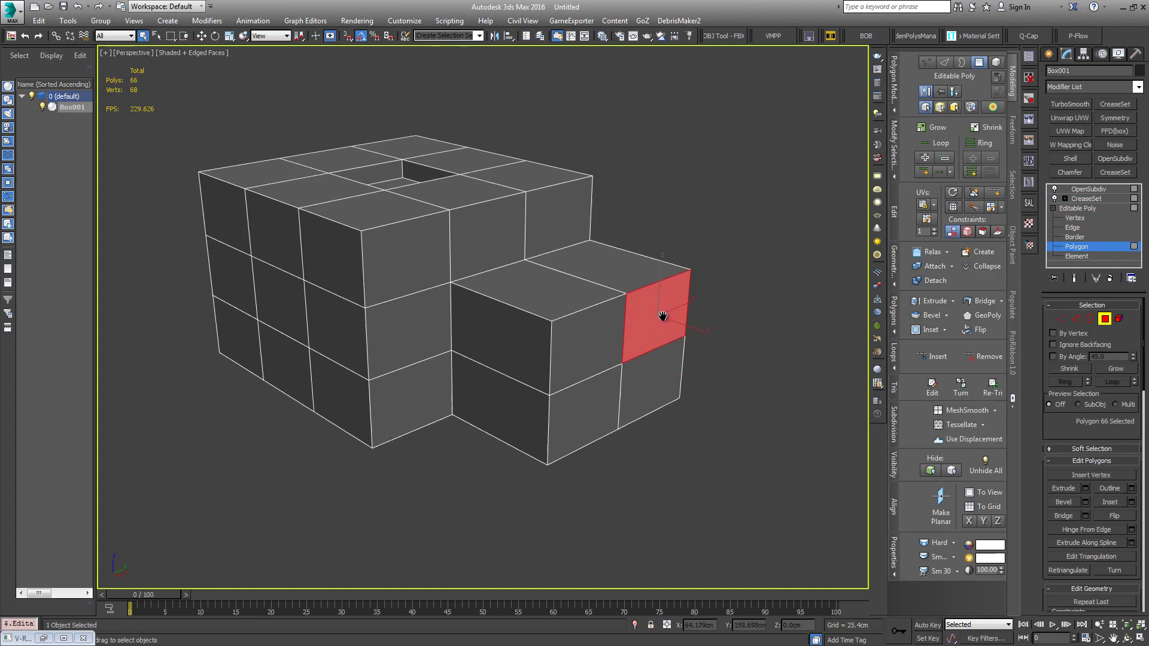
{"action": "scroll", "coordinate": [658, 315], "scroll_direction": "up", "scroll_amount": 2}
Step: Extrude the side face outward and a top face upward into two new blocks
{"action": "right_click", "coordinate": [658, 315]}
{"action": "left_click", "coordinate": [633, 346]}
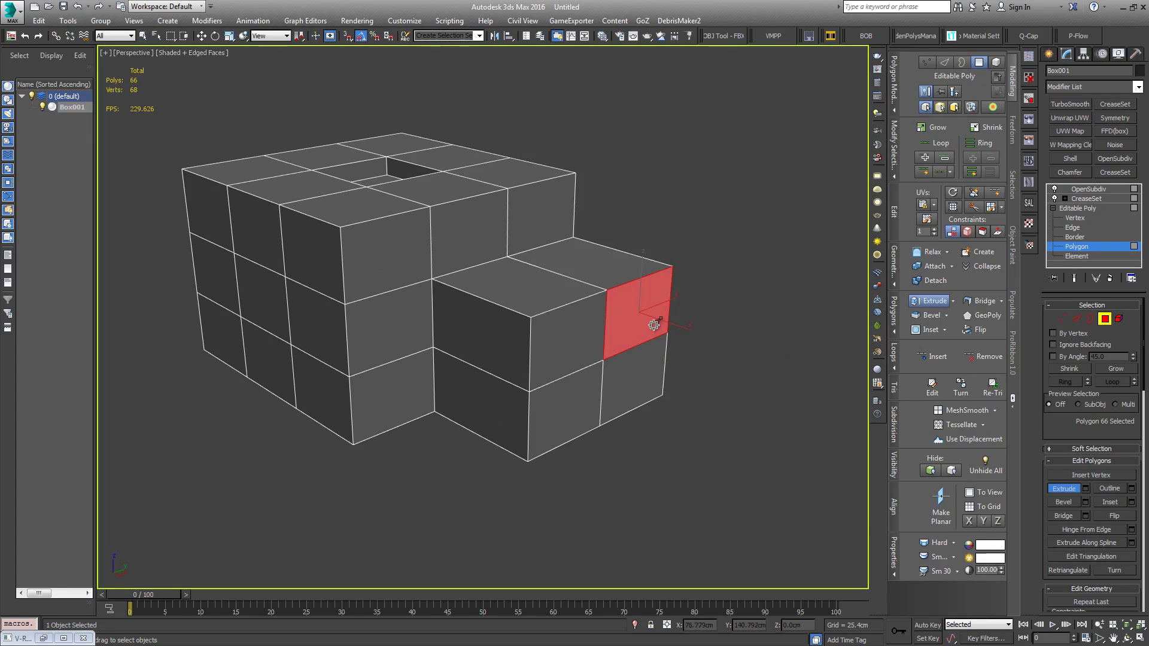
{"action": "left_click_drag", "start_coordinate": [659, 317], "coordinate": [487, 195]}
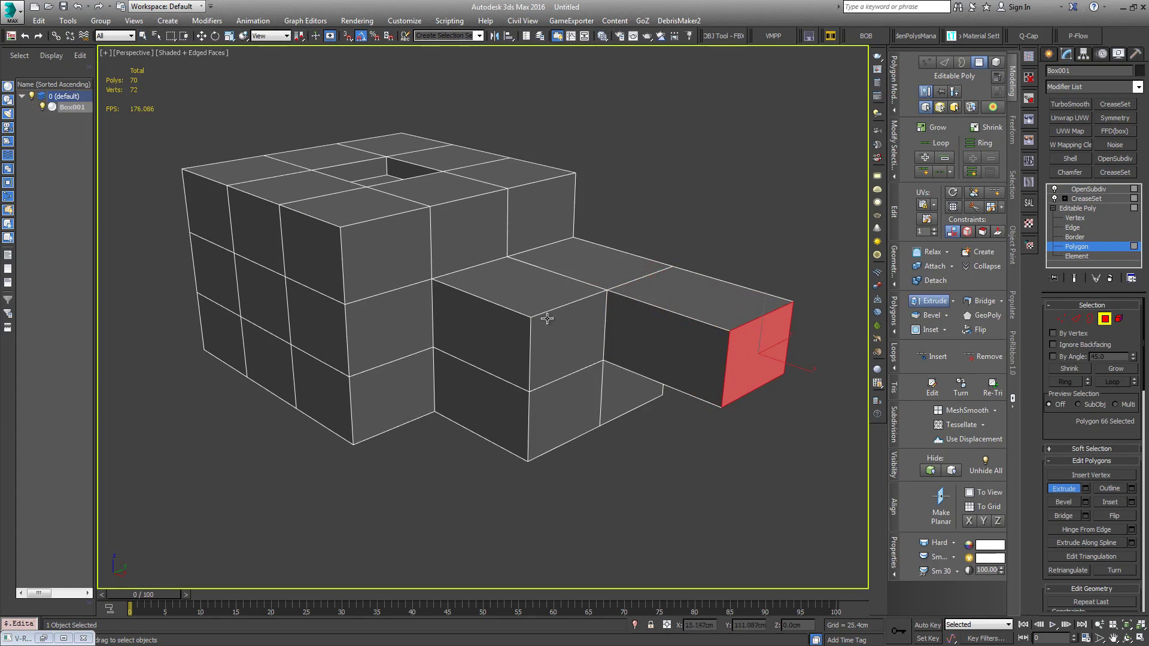
{"action": "middle_click_drag", "start_coordinate": [648, 362], "coordinate": [627, 328], "text": "alt"}
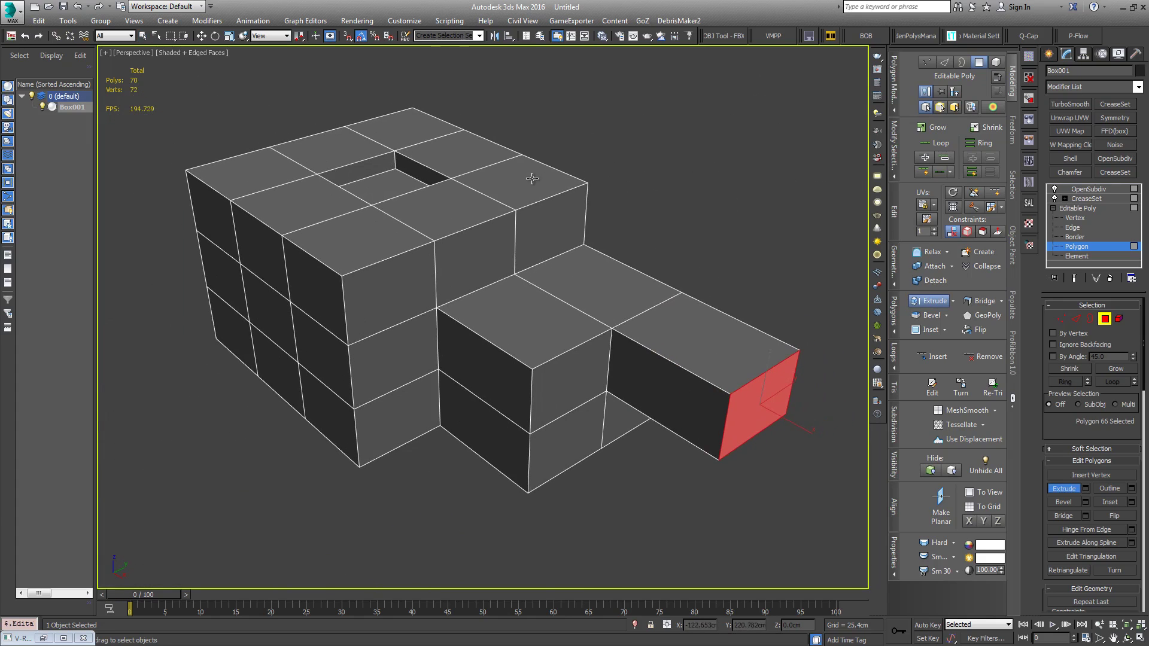
{"action": "left_click_drag", "start_coordinate": [531, 180], "coordinate": [531, 125]}
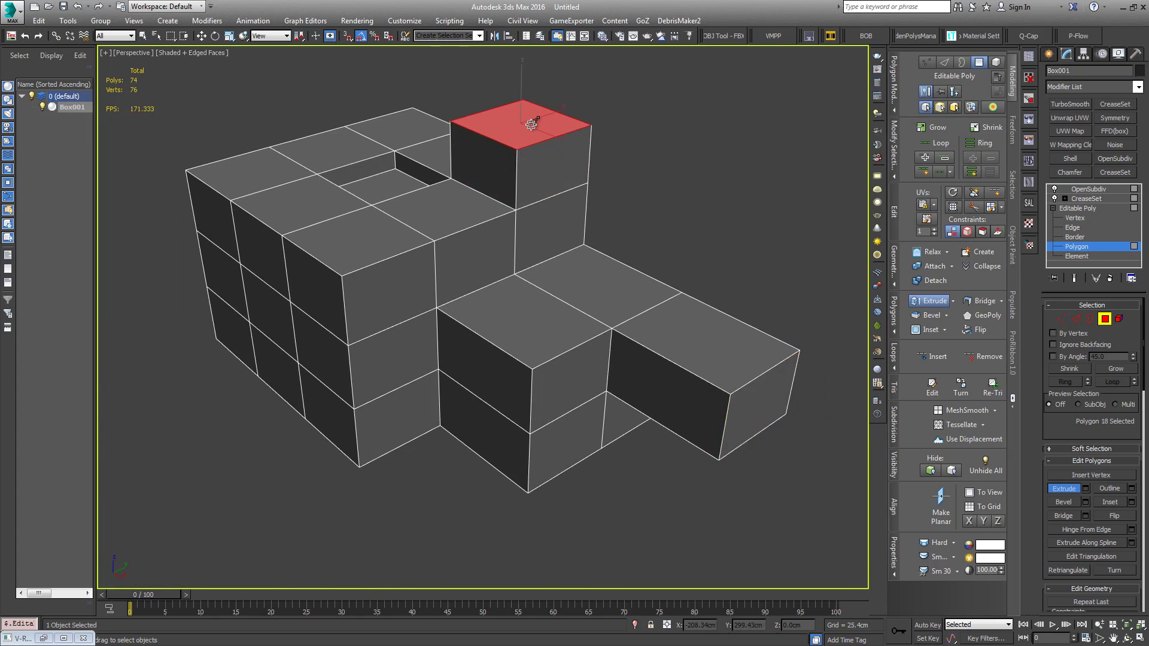
Step: Return to the CreaseSet modifier and orbit to view the new protrusions as rounded lobes
{"action": "left_click", "coordinate": [1080, 248]}
{"action": "left_click", "coordinate": [1086, 198]}
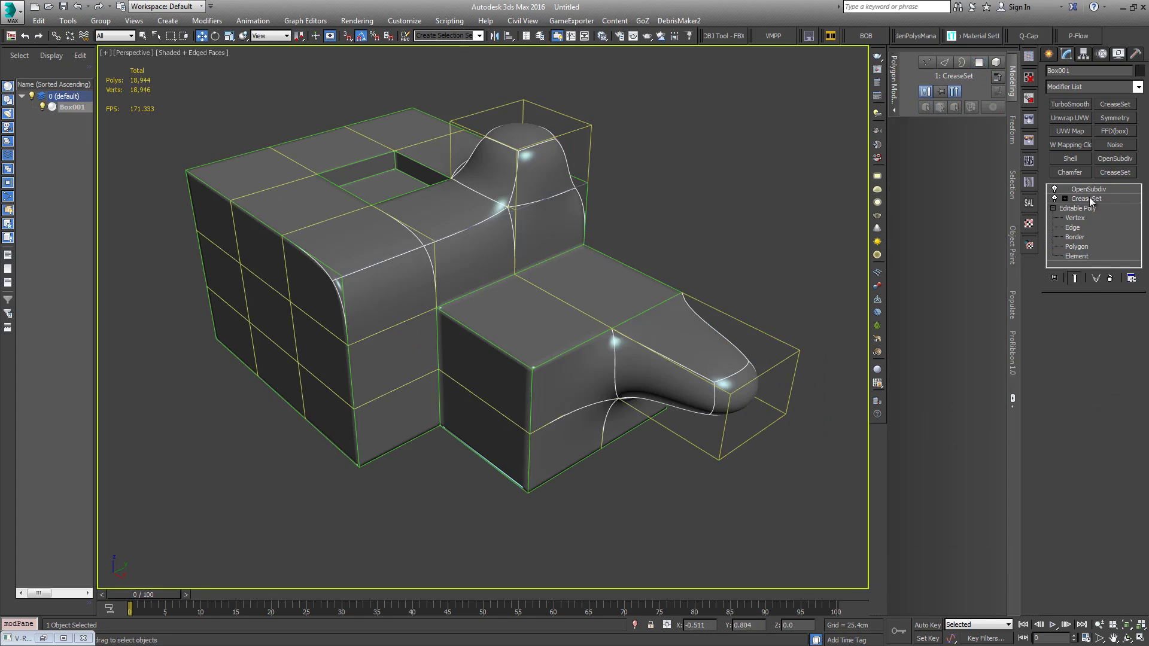
{"action": "middle_click_drag", "start_coordinate": [525, 272], "coordinate": [437, 306], "text": "alt"}
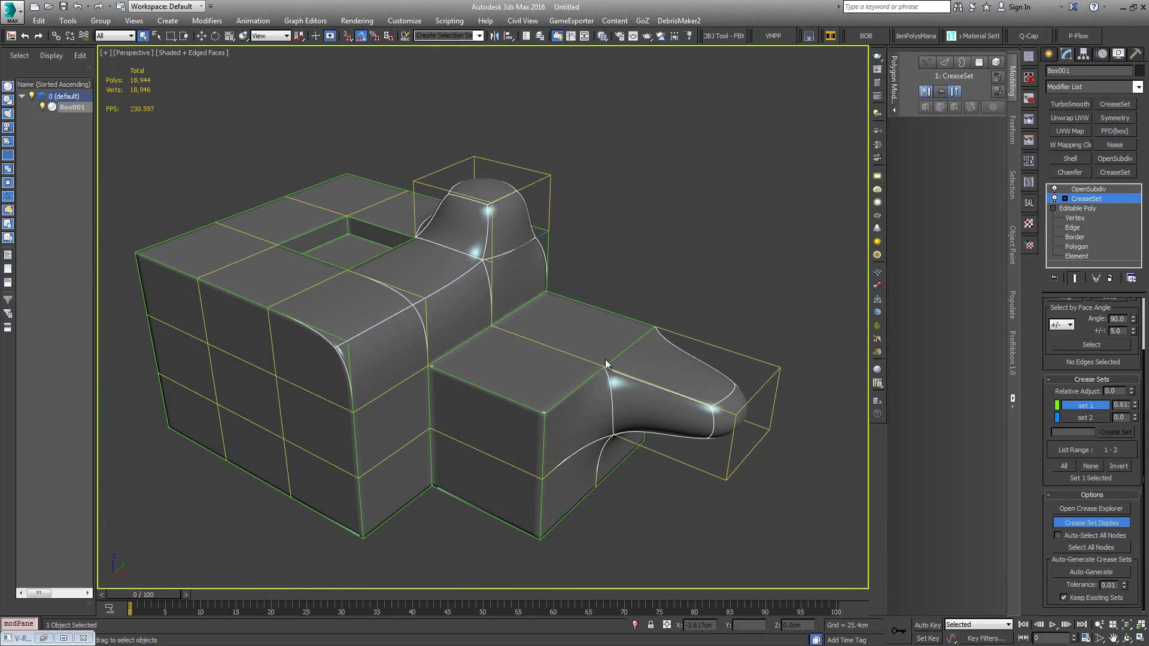
{"action": "mouse_move", "coordinate": [708, 426]}
{"action": "middle_mouse_down", "text": "alt"}
{"action": "mouse_move", "coordinate": [687, 397]}
{"action": "mouse_move", "coordinate": [702, 404]}
{"action": "middle_mouse_up", "text": "alt"}
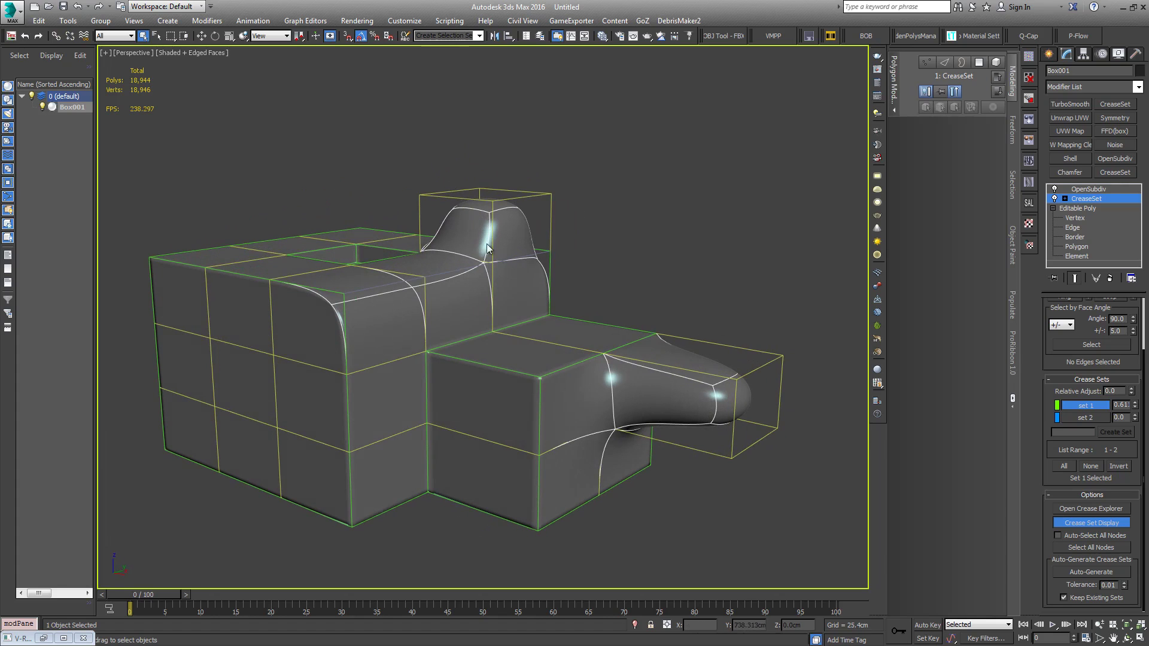
{"action": "mouse_move", "coordinate": [577, 295]}
{"action": "middle_mouse_down", "text": "alt"}
{"action": "mouse_move", "coordinate": [508, 299]}
{"action": "mouse_move", "coordinate": [616, 271]}
{"action": "mouse_move", "coordinate": [560, 280]}
{"action": "mouse_move", "coordinate": [597, 287]}
{"action": "middle_mouse_up", "text": "alt"}
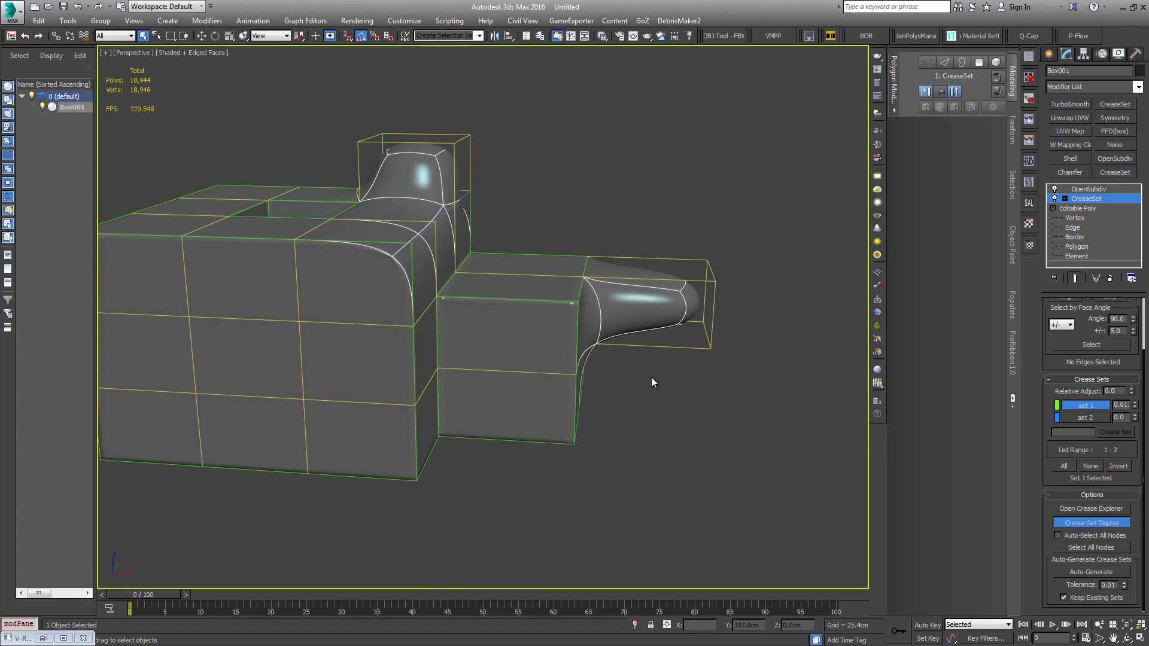
{"action": "middle_click_drag", "start_coordinate": [691, 344], "coordinate": [730, 346], "text": "alt"}
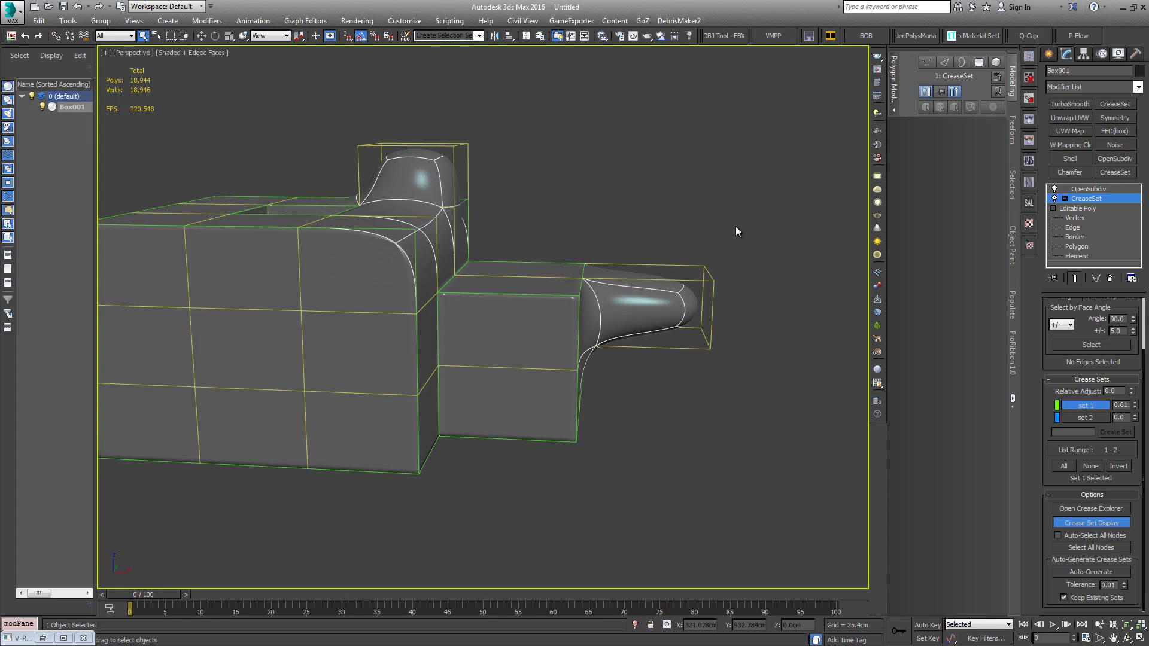
{"action": "left_click", "coordinate": [1065, 198]}
Step: Select both protrusions' edges and add them to crease set 1
{"action": "left_click", "coordinate": [1083, 218]}
{"action": "left_click_drag", "start_coordinate": [621, 399], "coordinate": [621, 399]}
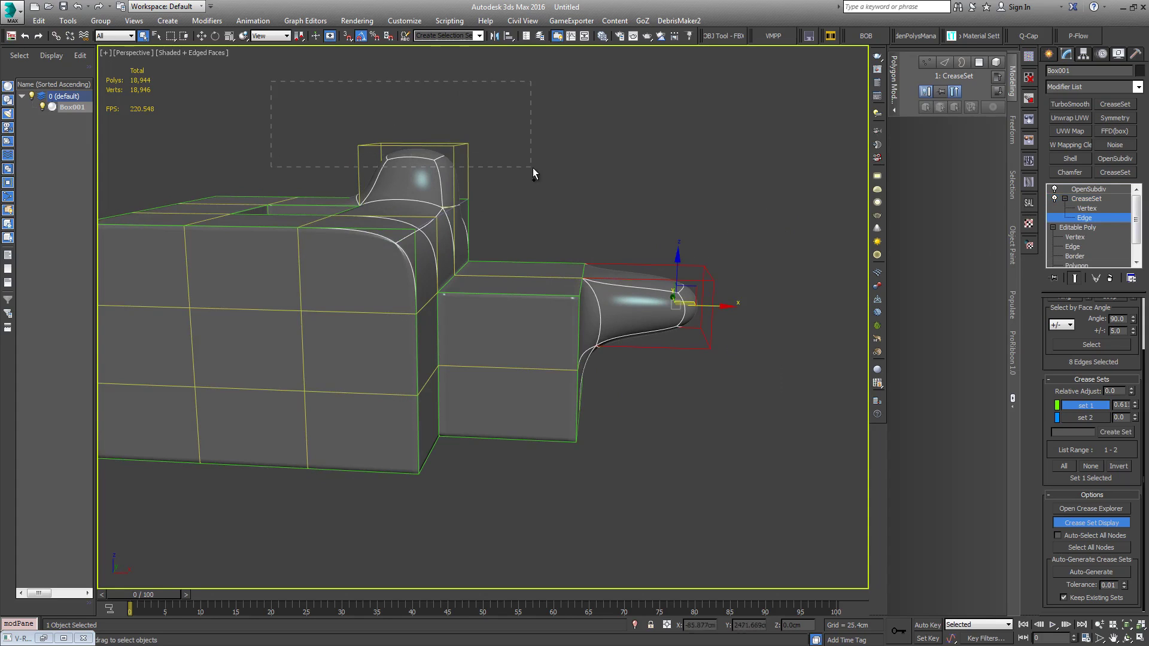
{"action": "left_click_drag", "start_coordinate": [532, 166], "coordinate": [533, 158], "text": "ctrl"}
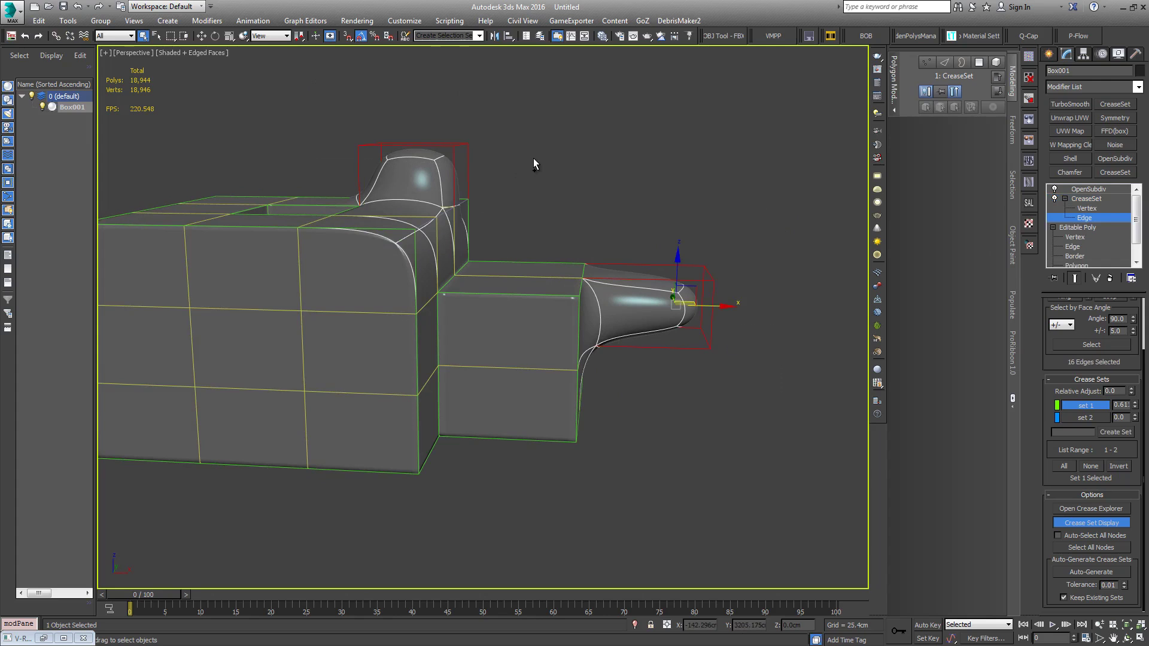
{"action": "right_click", "coordinate": [1082, 406]}
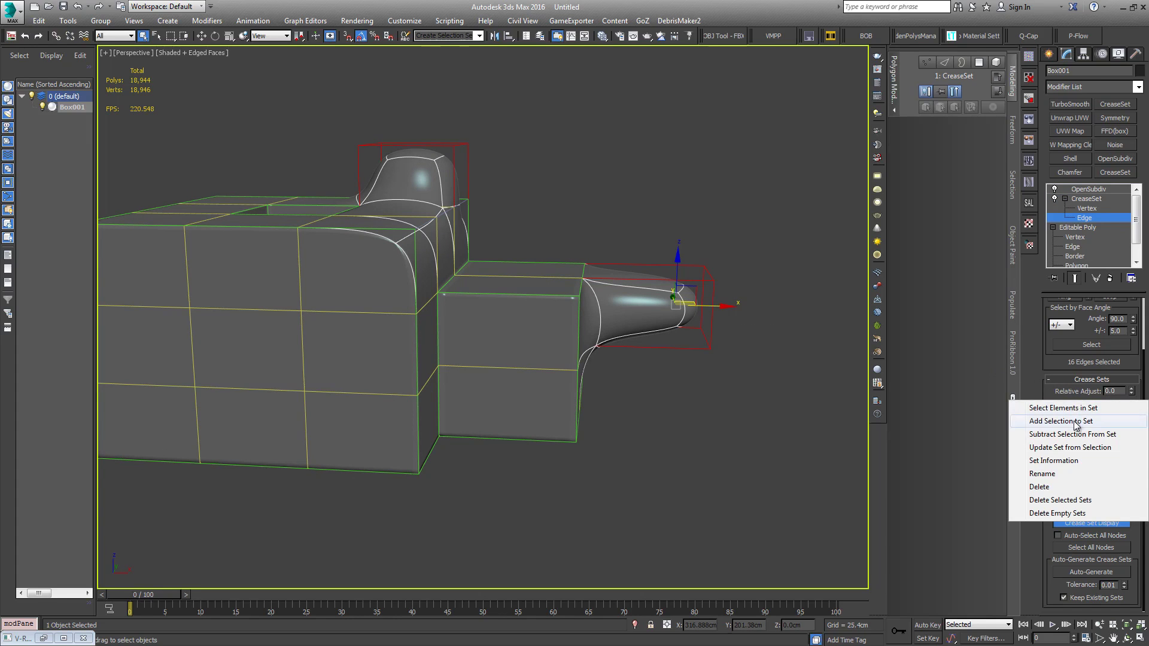
{"action": "left_click", "coordinate": [1073, 420]}
{"action": "middle_click_drag", "start_coordinate": [750, 381], "coordinate": [691, 381], "text": "alt"}
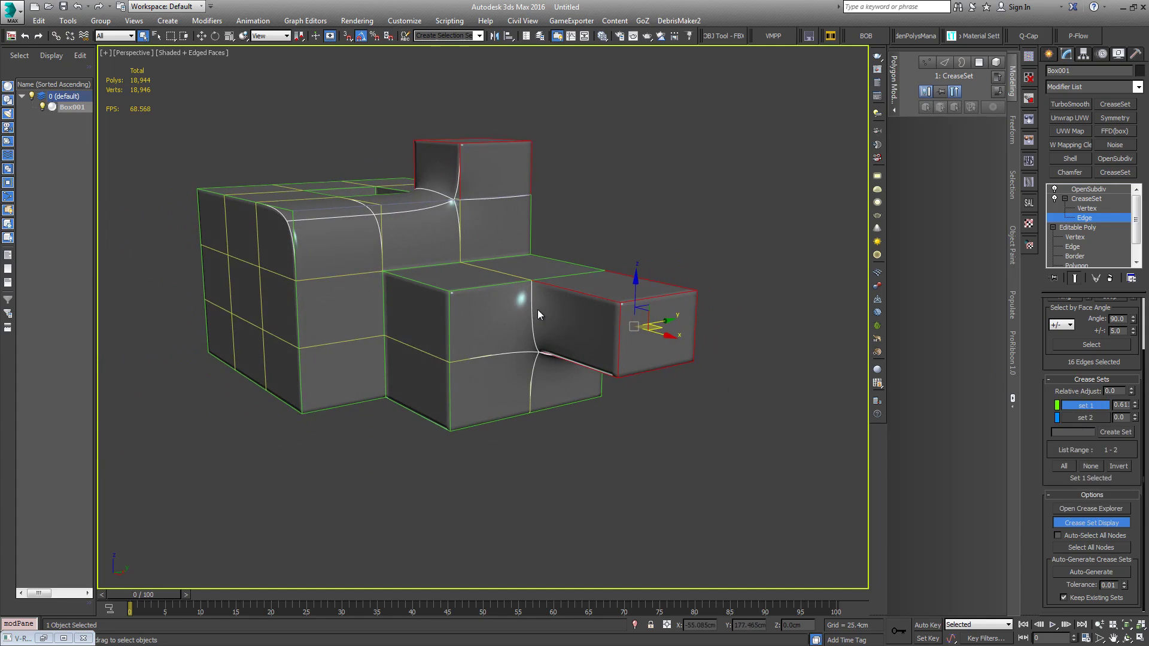
Step: In wireframe, pick edges at the protrusion's base, including the curved joint edge
{"action": "key", "text": "F3"}
{"action": "scroll", "coordinate": [532, 299], "scroll_direction": "up", "scroll_amount": 6}
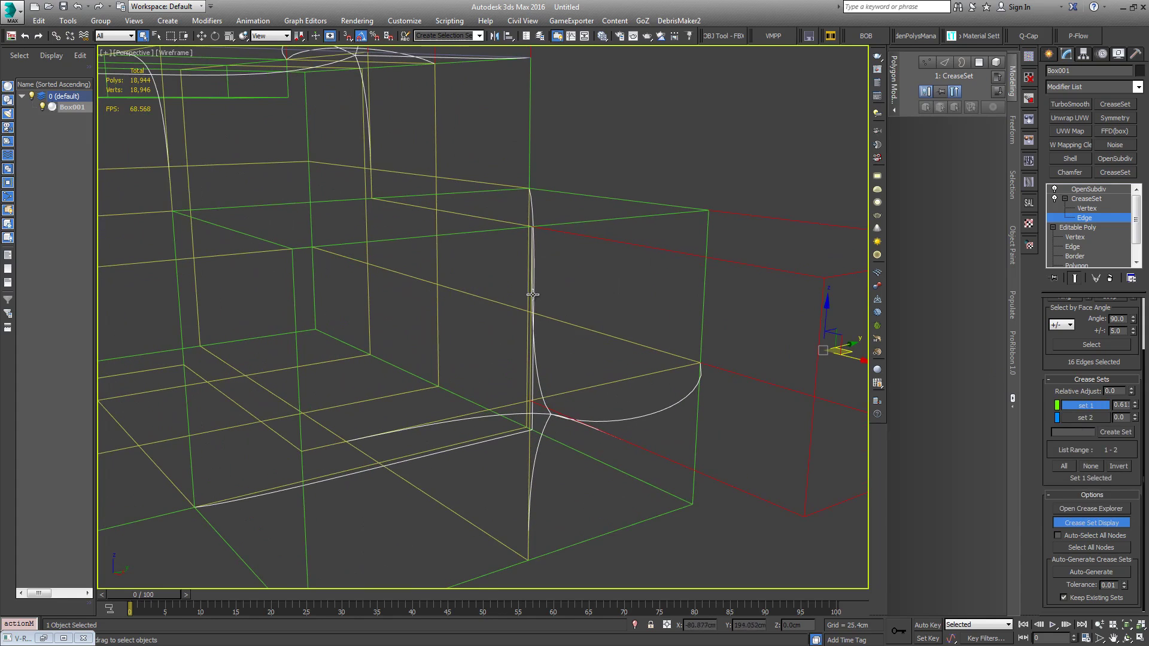
{"action": "left_click", "coordinate": [532, 294]}
{"action": "middle_click_drag", "start_coordinate": [531, 295], "coordinate": [573, 253], "text": "alt"}
{"action": "key", "text": "alt+l"}
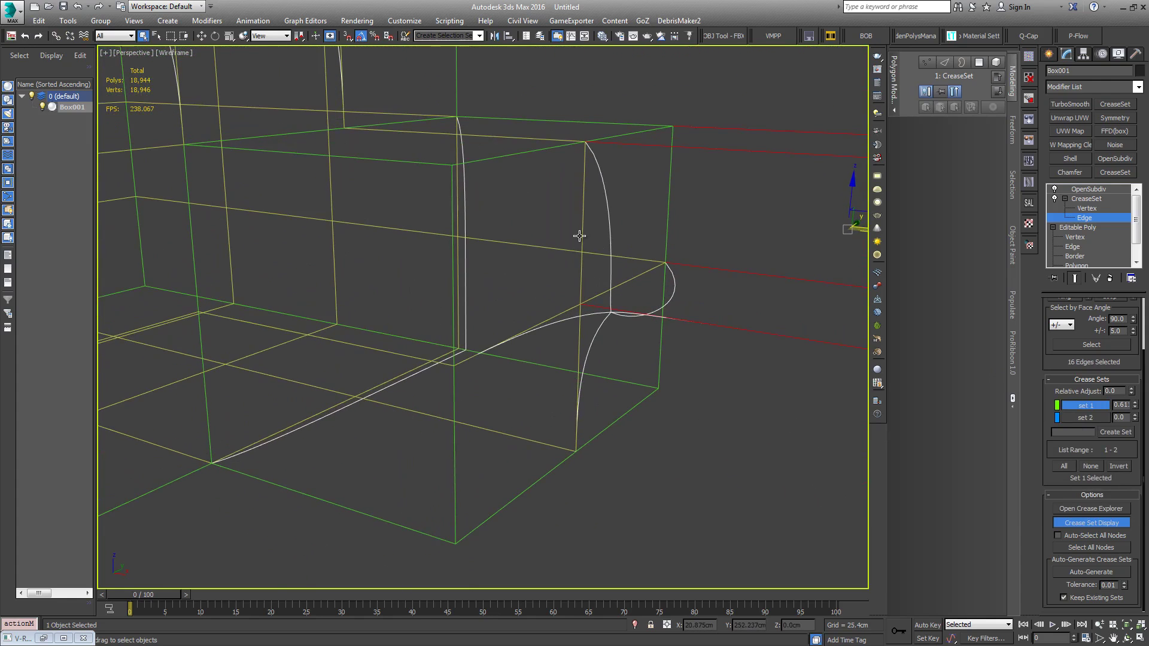
{"action": "left_click", "coordinate": [579, 235]}
{"action": "middle_click_drag", "start_coordinate": [611, 311], "coordinate": [627, 226], "text": "alt"}
{"action": "left_click", "coordinate": [663, 322], "text": "ctrl"}
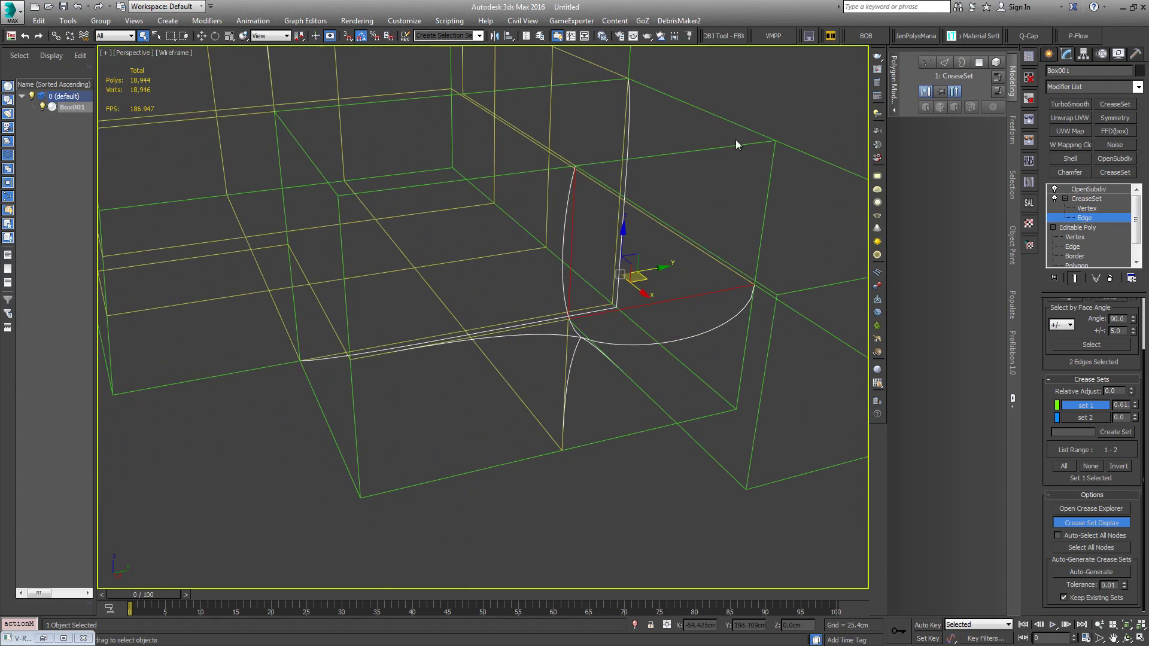
{"action": "middle_click_drag", "start_coordinate": [751, 145], "coordinate": [670, 158], "text": "alt"}
{"action": "middle_click_drag", "start_coordinate": [602, 172], "coordinate": [610, 335], "text": "alt"}
{"action": "scroll", "coordinate": [427, 267], "scroll_direction": "up", "scroll_amount": 5}
{"action": "left_click", "coordinate": [428, 268], "text": "ctrl"}
{"action": "middle_click_drag", "start_coordinate": [428, 267], "coordinate": [519, 248], "text": "alt"}
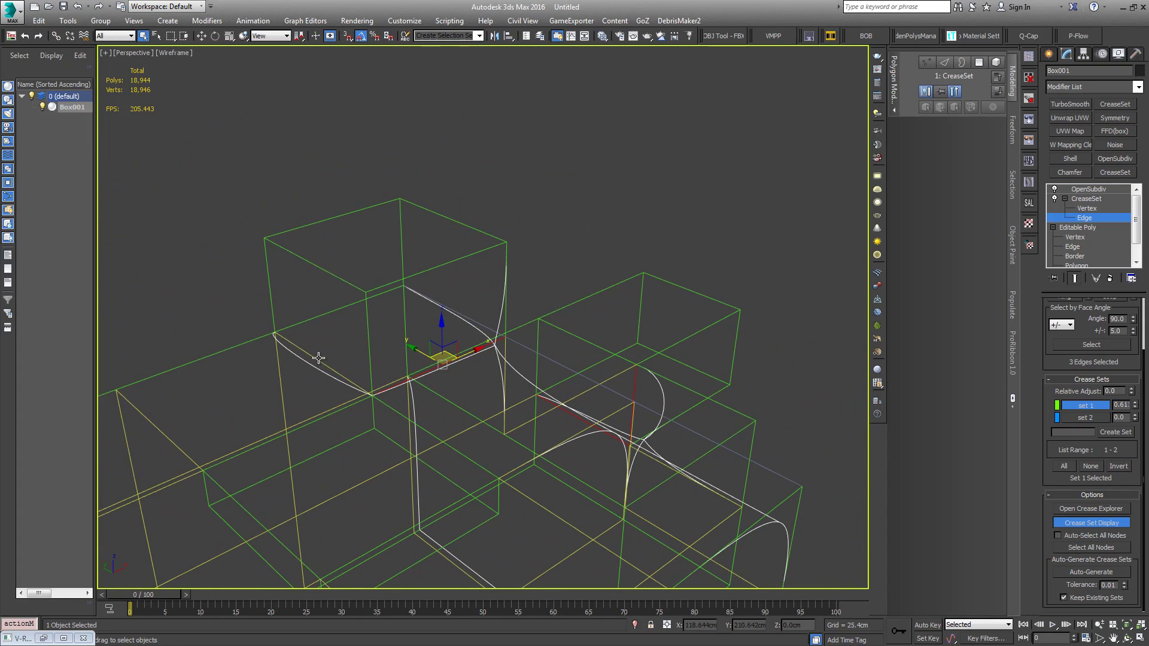
Step: Select every edge in set 1 and toggle shaded/wireframe to verify the crease
{"action": "right_click", "coordinate": [1081, 406]}
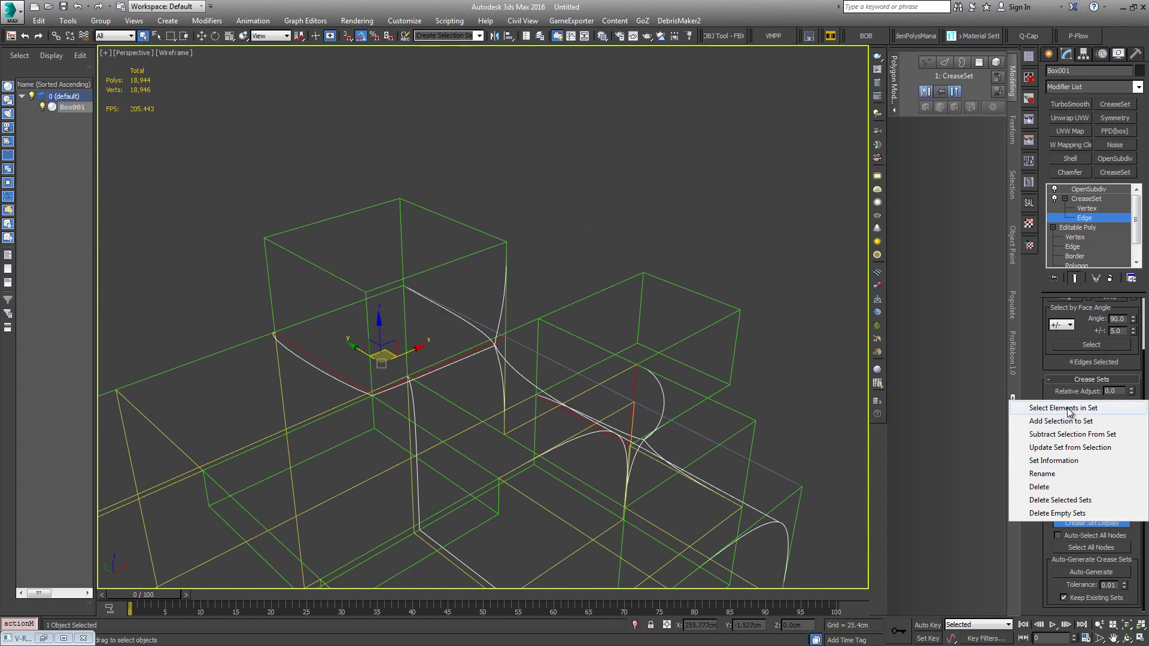
{"action": "left_click", "coordinate": [1068, 409]}
{"action": "key", "text": "F3"}
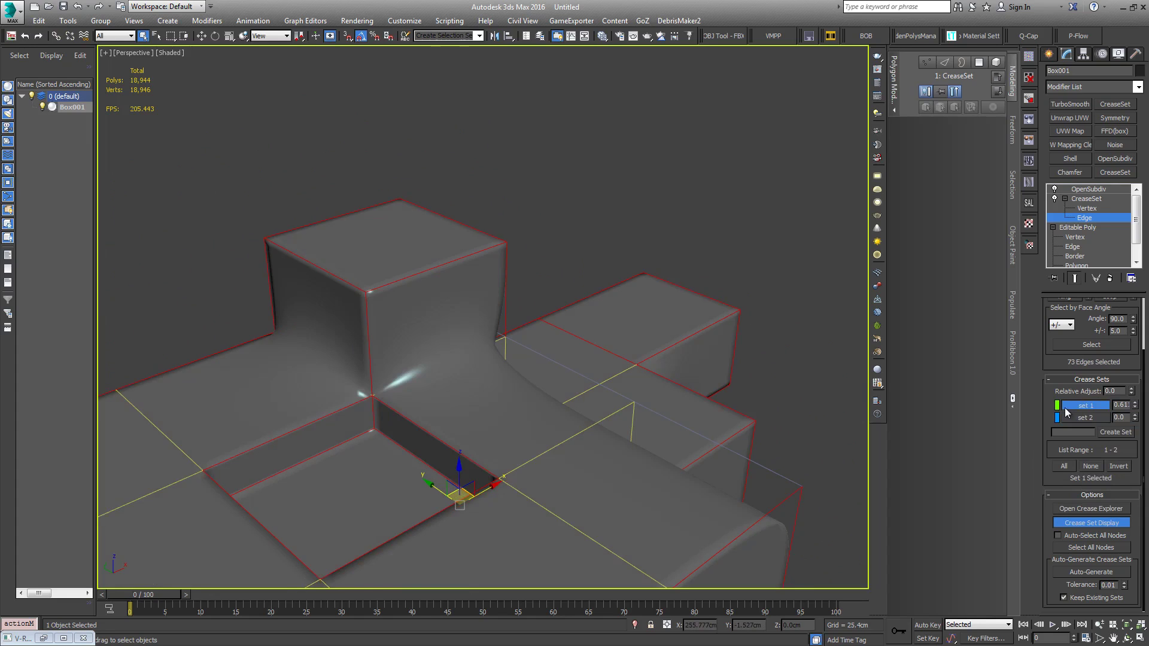
{"action": "mouse_move", "coordinate": [658, 344]}
{"action": "middle_mouse_down", "text": "alt"}
{"action": "mouse_move", "coordinate": [436, 326]}
{"action": "mouse_move", "coordinate": [459, 305]}
{"action": "mouse_move", "coordinate": [430, 311]}
{"action": "middle_mouse_up", "text": "alt"}
{"action": "key", "text": "F3"}
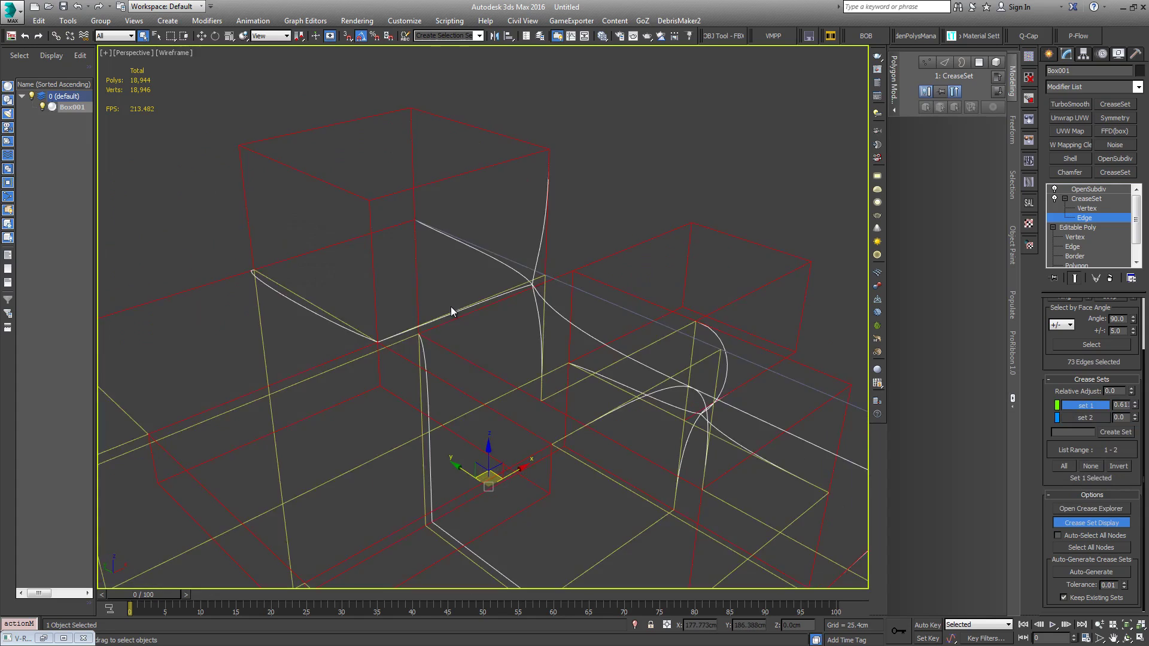
Step: Select two corner edges at the raised block's base
{"action": "left_click", "coordinate": [681, 189]}
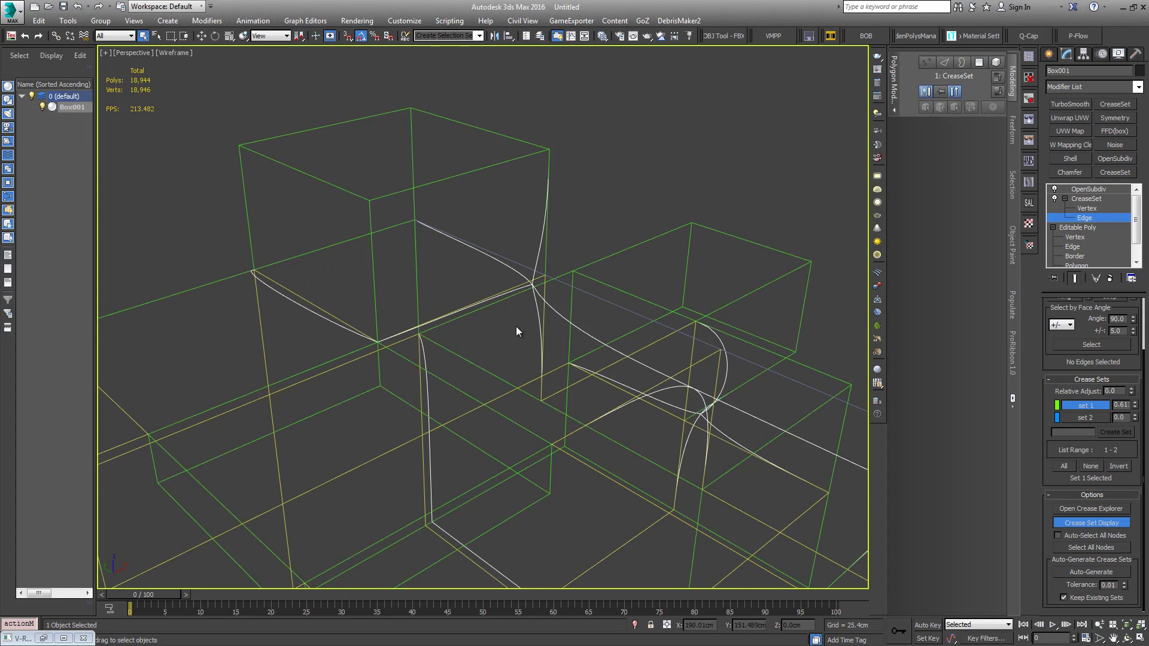
{"action": "middle_click_drag", "start_coordinate": [515, 325], "coordinate": [508, 307], "text": "alt"}
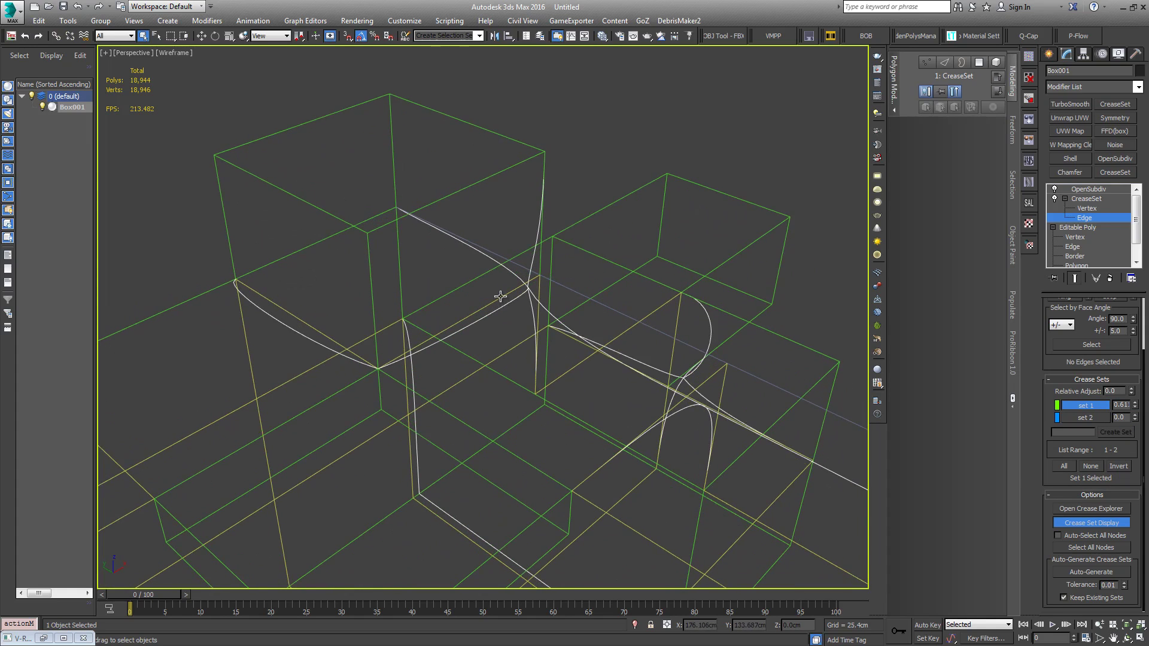
{"action": "left_click", "coordinate": [501, 299]}
{"action": "left_click", "coordinate": [306, 324], "text": "ctrl"}
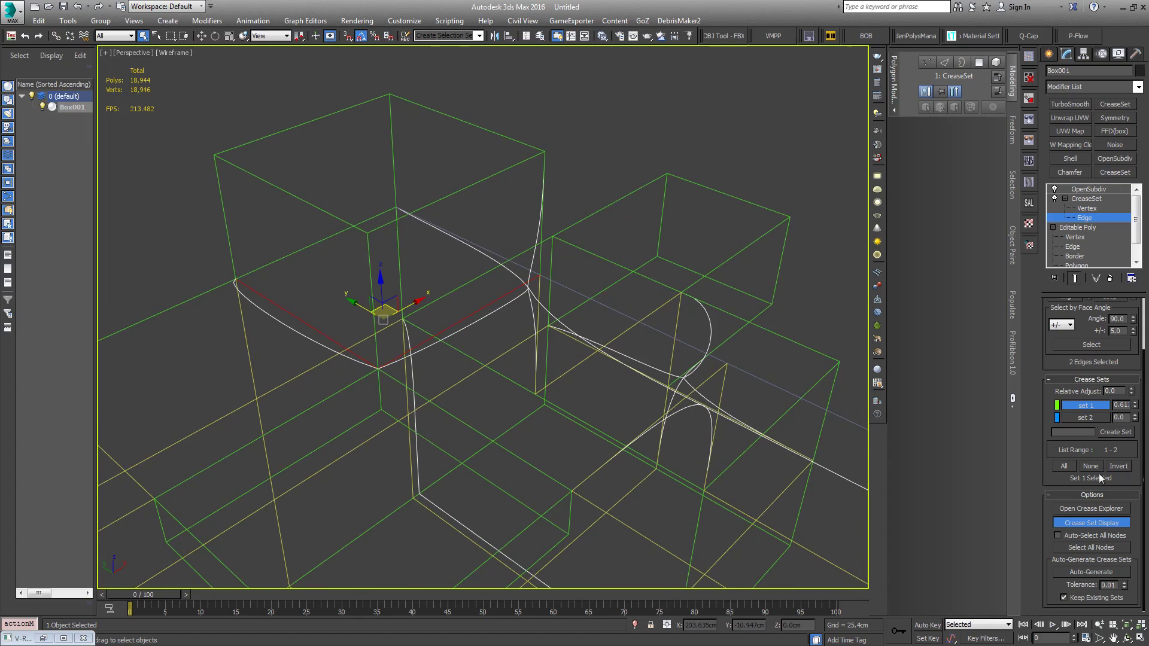
{"action": "key", "text": "F3"}
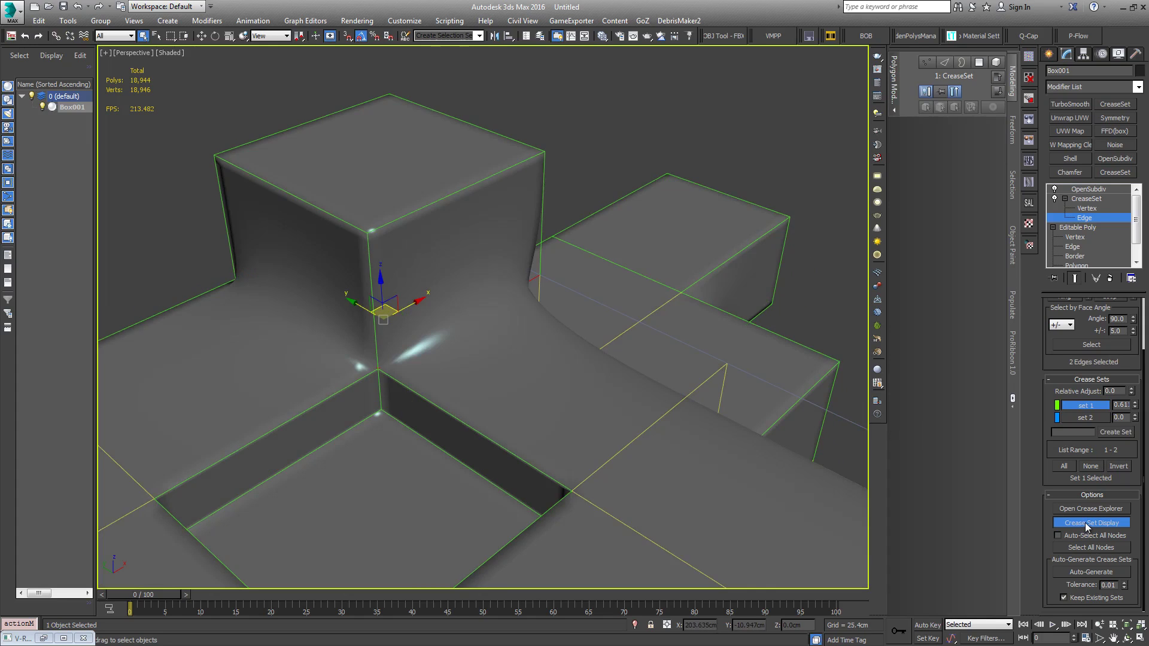
Step: Add the two corner edges to crease set 1 and check the sharpened corner
{"action": "right_click", "coordinate": [1083, 404]}
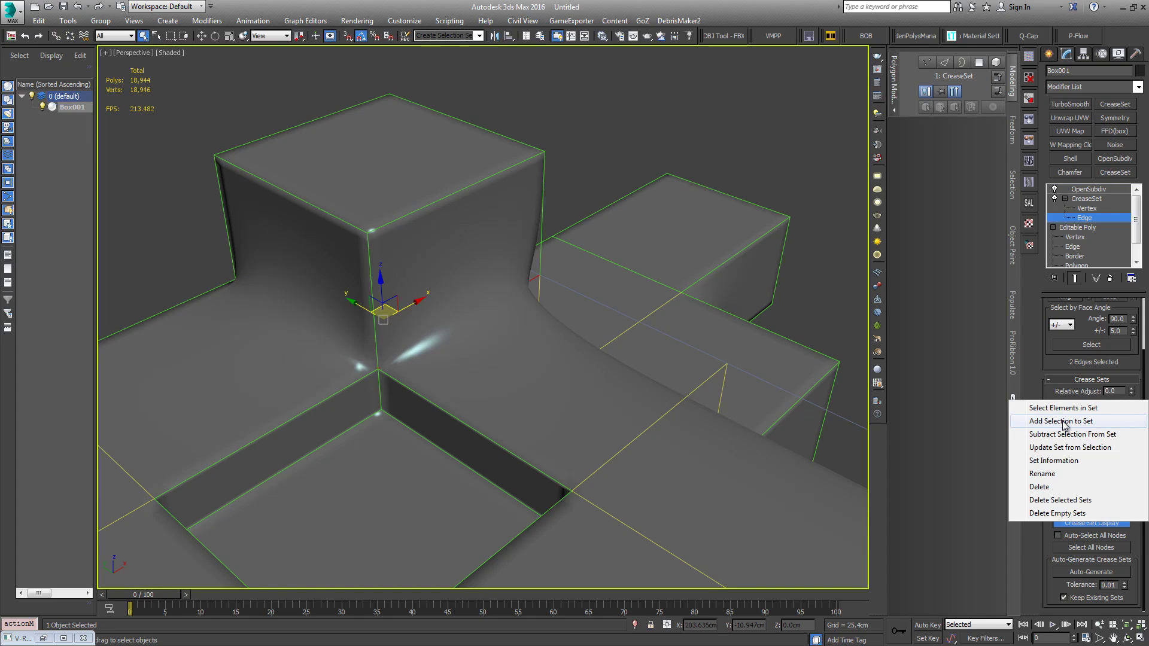
{"action": "left_click", "coordinate": [1064, 422]}
{"action": "mouse_move", "coordinate": [550, 299]}
{"action": "middle_mouse_down", "text": "alt"}
{"action": "mouse_move", "coordinate": [469, 300]}
{"action": "mouse_move", "coordinate": [465, 285]}
{"action": "mouse_move", "coordinate": [559, 323]}
{"action": "mouse_move", "coordinate": [562, 342]}
{"action": "mouse_move", "coordinate": [511, 310]}
{"action": "mouse_move", "coordinate": [540, 384]}
{"action": "mouse_move", "coordinate": [554, 389]}
{"action": "mouse_move", "coordinate": [541, 387]}
{"action": "middle_mouse_up", "text": "alt"}
{"action": "key", "text": "F3"}
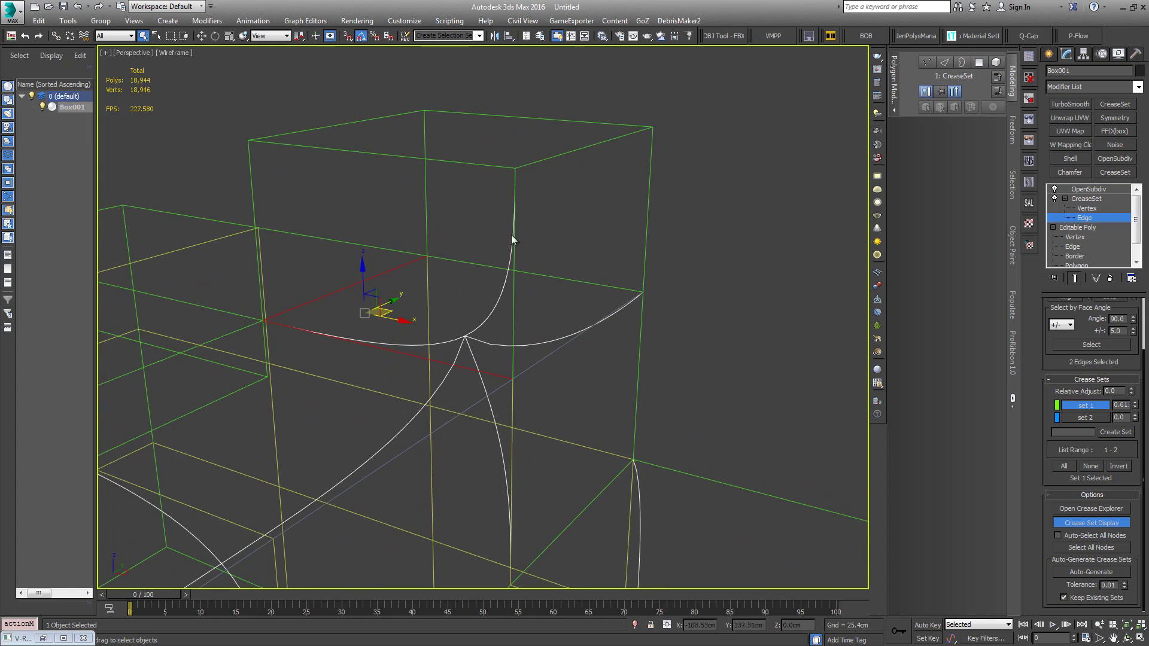
{"action": "key", "text": "F3"}
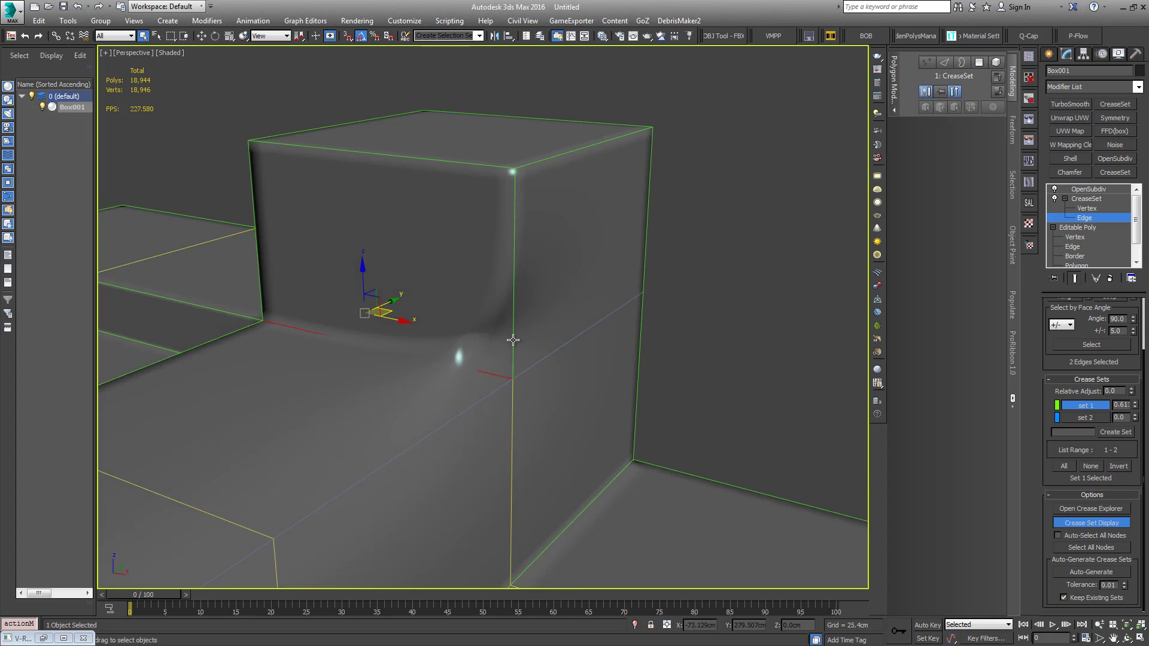
{"action": "scroll", "coordinate": [513, 340], "scroll_direction": "down", "scroll_amount": 5}
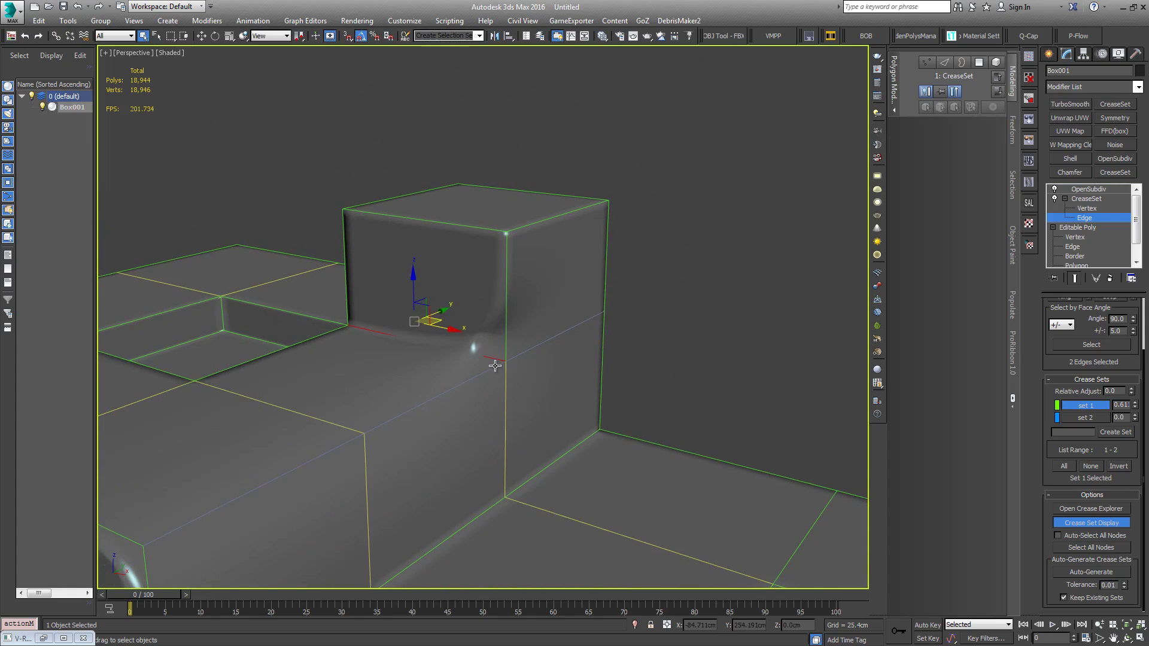
Step: Add the vertical edge Edge 80 to crease set 1
{"action": "left_click", "coordinate": [505, 403]}
{"action": "left_click", "coordinate": [505, 404]}
{"action": "right_click", "coordinate": [1084, 406]}
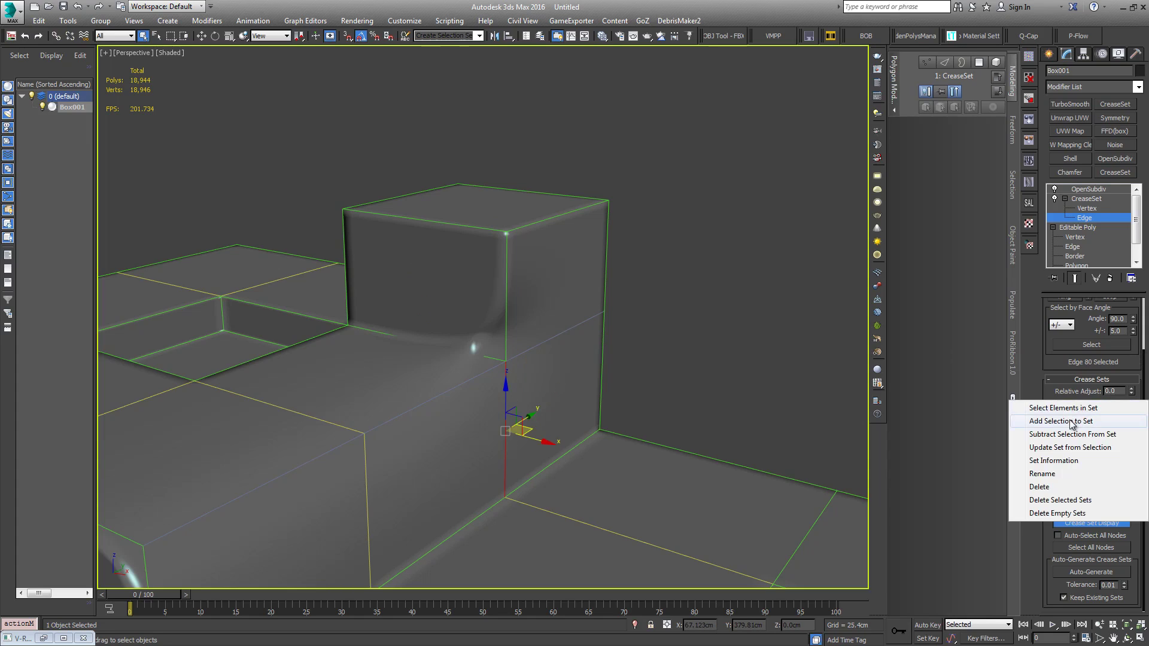
{"action": "left_click", "coordinate": [1068, 420]}
Step: Orbit and zoom the Perspective view to inspect the sharpened vertical edge
{"action": "middle_click_drag", "start_coordinate": [552, 355], "coordinate": [538, 383], "text": "alt"}
{"action": "middle_click_drag", "start_coordinate": [679, 271], "coordinate": [668, 280], "text": "alt"}
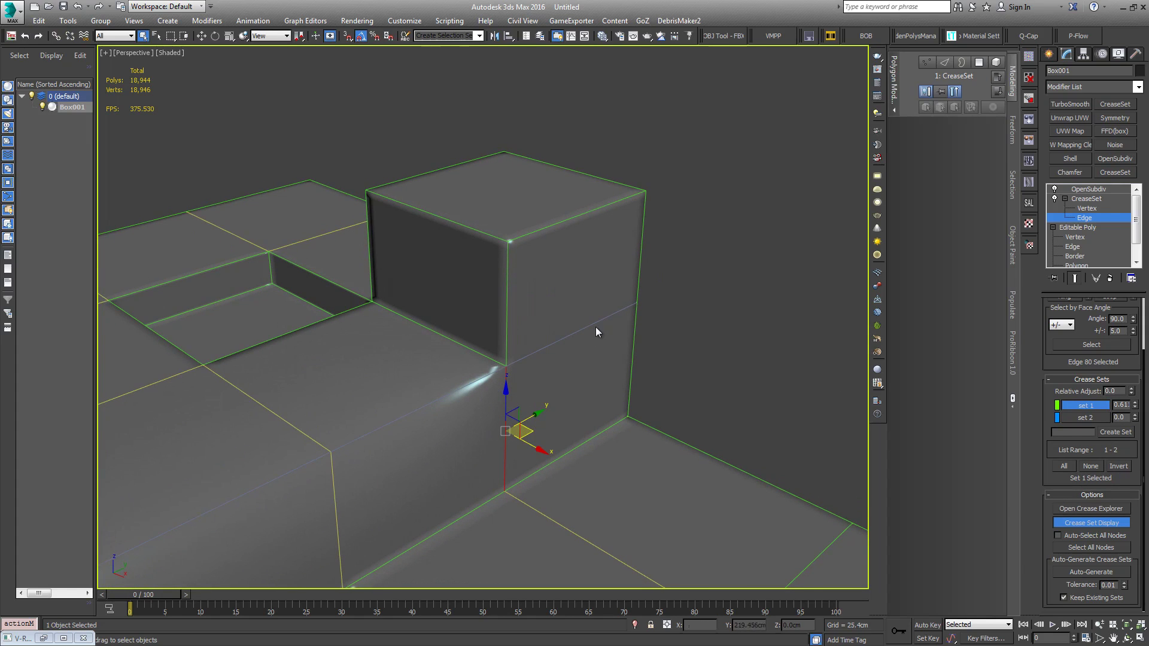
{"action": "middle_click_drag", "start_coordinate": [595, 328], "coordinate": [620, 322]}
{"action": "scroll", "coordinate": [622, 335], "scroll_direction": "down", "scroll_amount": 4}
{"action": "scroll", "coordinate": [630, 379], "scroll_direction": "up", "scroll_amount": 2}
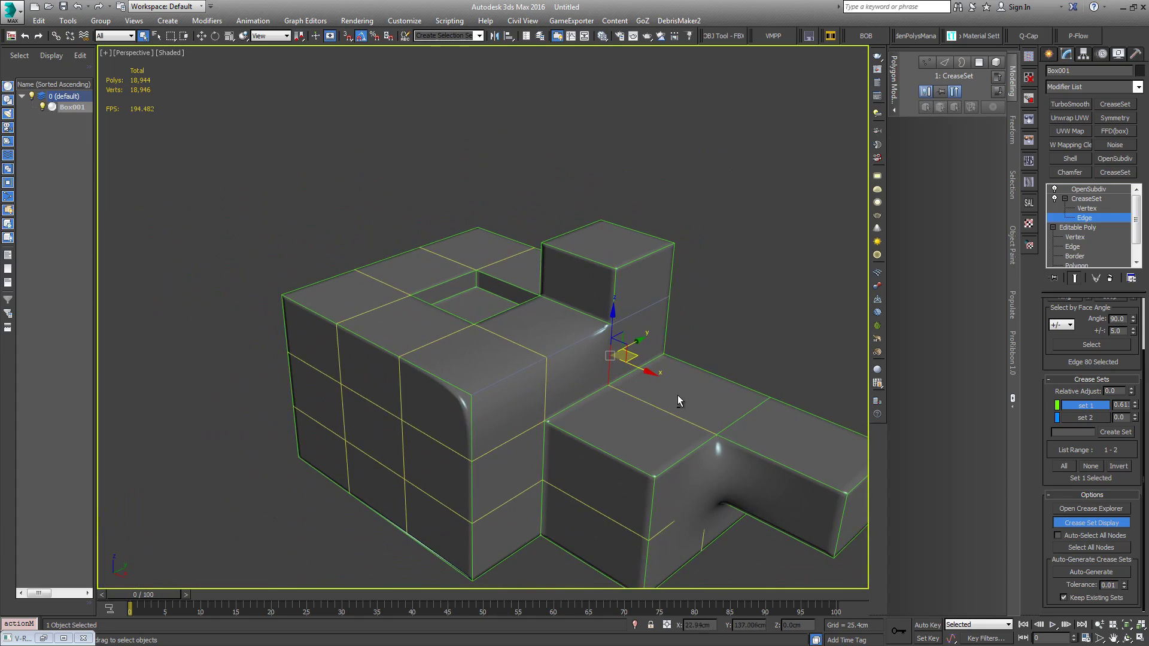
{"action": "middle_click_drag", "start_coordinate": [680, 396], "coordinate": [712, 448], "text": "alt"}
Step: In wireframe view, select the two remaining rounded edges to crease
{"action": "key", "text": "F3"}
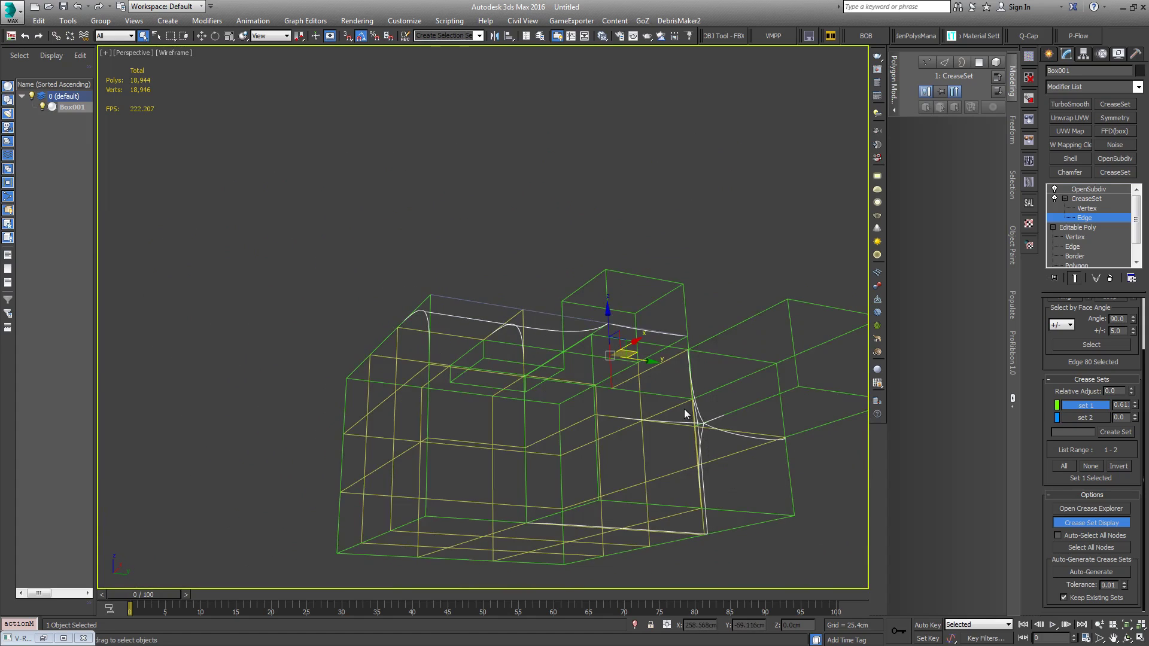
{"action": "scroll", "coordinate": [684, 407], "scroll_direction": "up", "scroll_amount": 6}
{"action": "middle_click_drag", "start_coordinate": [686, 399], "coordinate": [716, 349], "text": "alt"}
{"action": "left_click", "coordinate": [706, 409]}
{"action": "left_click", "coordinate": [710, 367]}
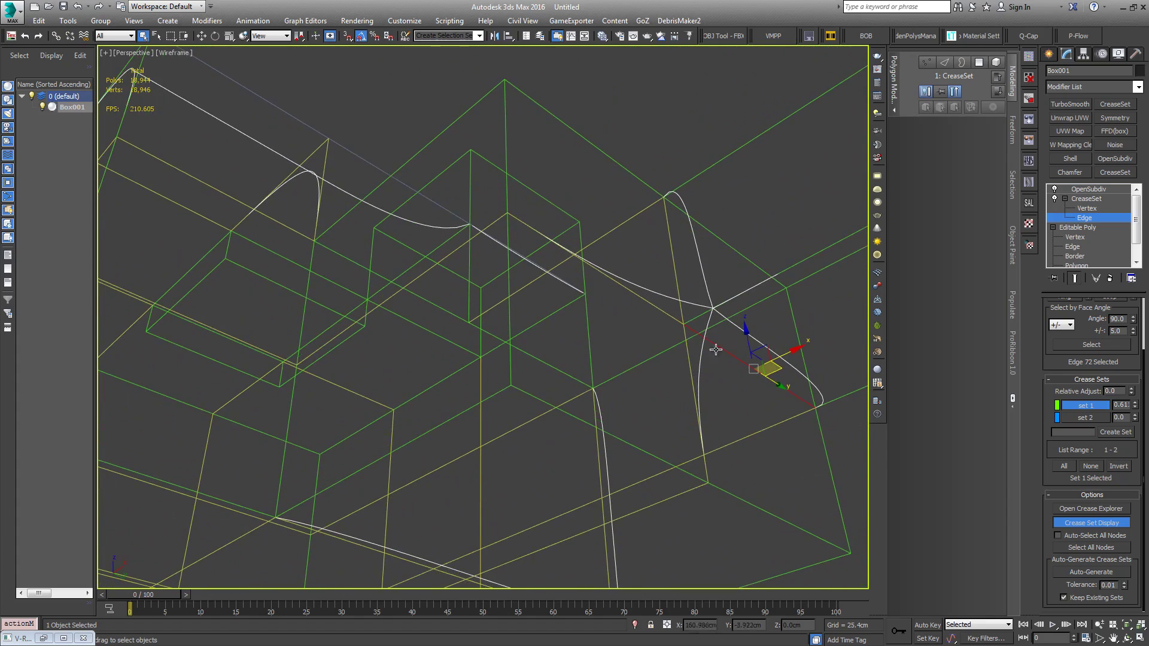
{"action": "left_click", "coordinate": [670, 261]}
{"action": "middle_click_drag", "start_coordinate": [670, 261], "coordinate": [710, 282], "text": "alt"}
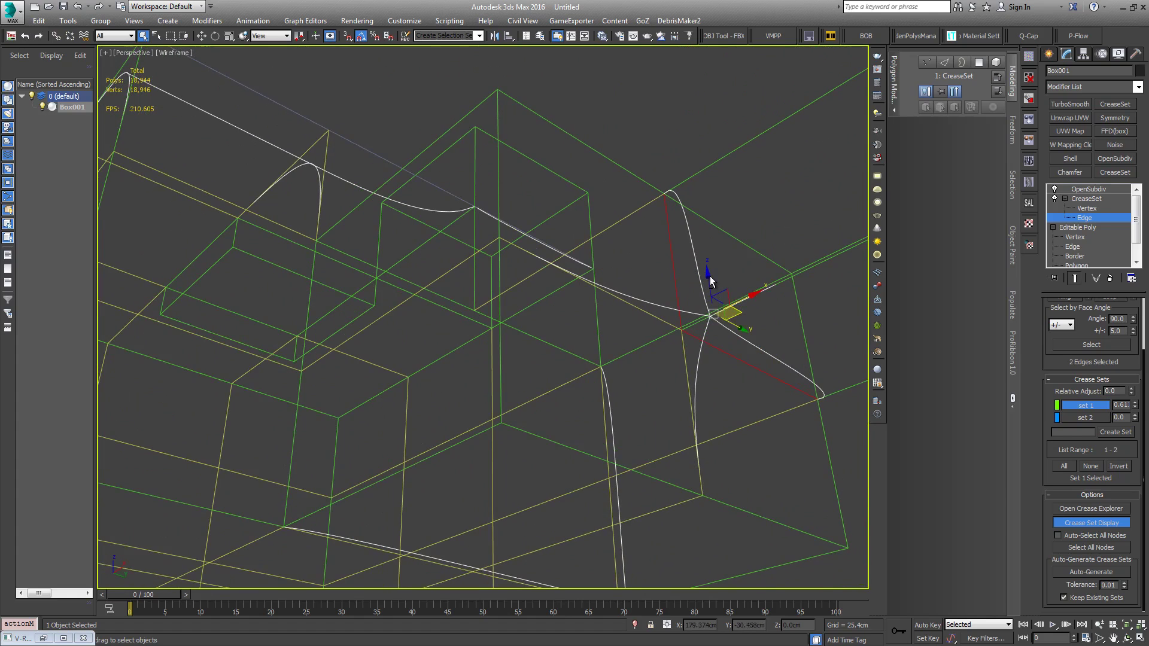
Step: Add the two edges to crease set 1 and view the whole shaded stepped box
{"action": "right_click", "coordinate": [1086, 404]}
{"action": "left_click", "coordinate": [1053, 422]}
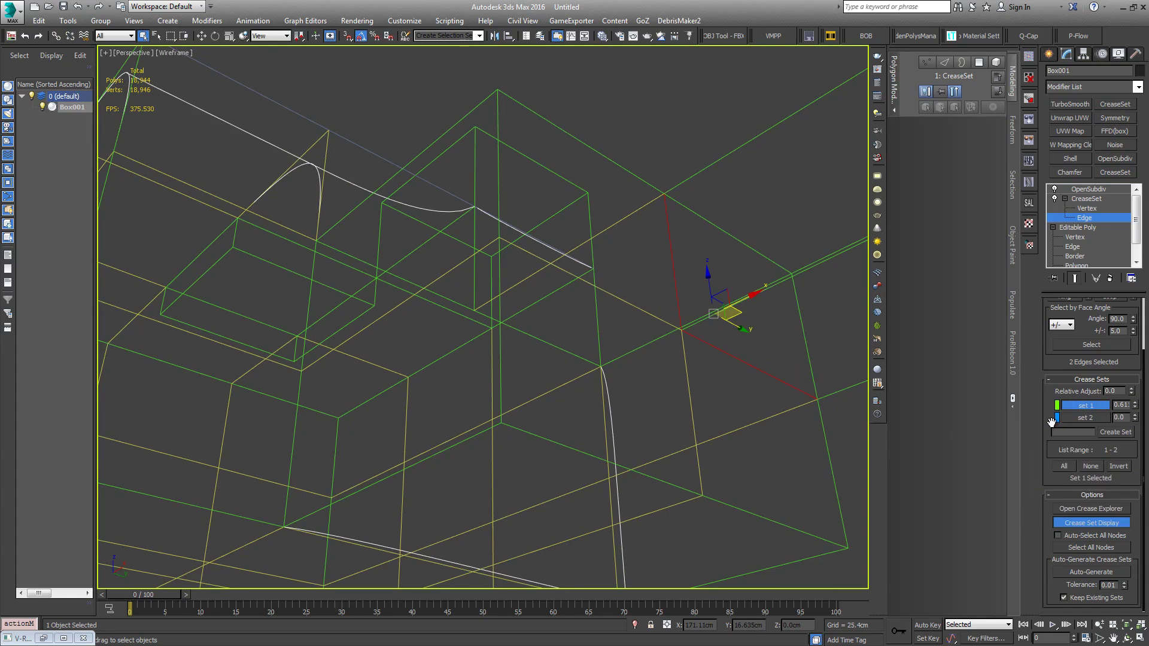
{"action": "key", "text": "F3"}
{"action": "mouse_move", "coordinate": [569, 277]}
{"action": "middle_mouse_down", "text": "alt"}
{"action": "mouse_move", "coordinate": [574, 321]}
{"action": "mouse_move", "coordinate": [611, 392]}
{"action": "mouse_move", "coordinate": [546, 397]}
{"action": "mouse_move", "coordinate": [544, 408]}
{"action": "mouse_move", "coordinate": [580, 398]}
{"action": "mouse_move", "coordinate": [505, 391]}
{"action": "middle_mouse_up", "text": "alt"}
{"action": "scroll", "coordinate": [633, 282], "scroll_direction": "down", "scroll_amount": 8}
{"action": "middle_click_drag", "start_coordinate": [638, 282], "coordinate": [510, 339], "text": "alt"}
{"action": "scroll", "coordinate": [519, 356], "scroll_direction": "up", "scroll_amount": 5}
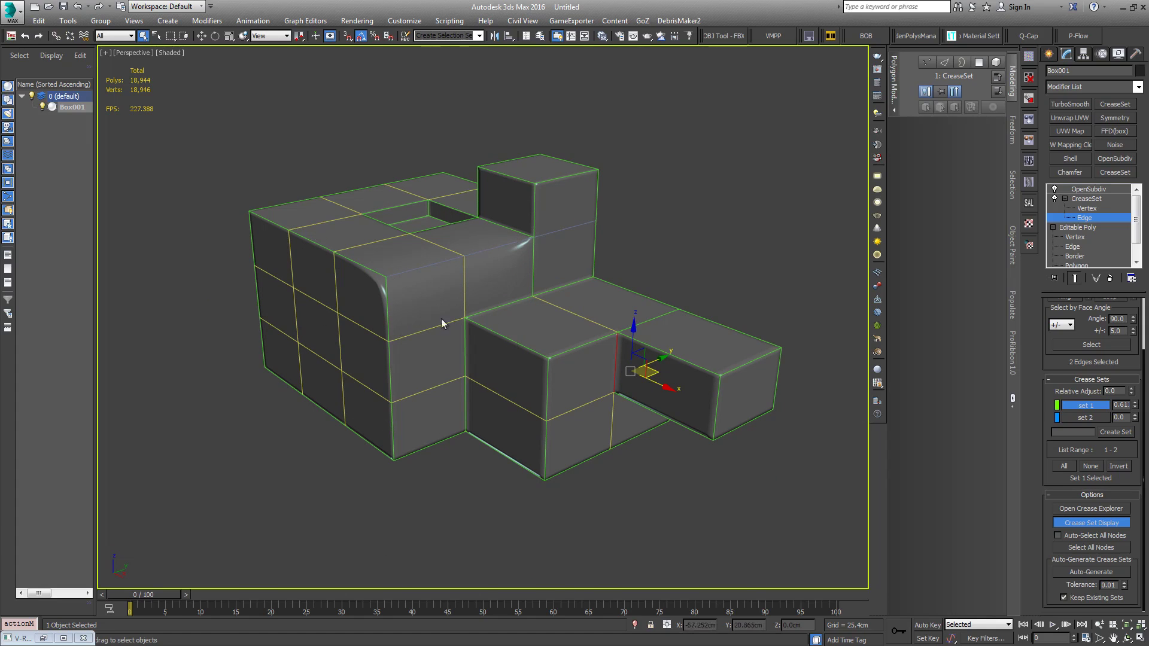
{"action": "middle_click_drag", "start_coordinate": [456, 316], "coordinate": [511, 341]}
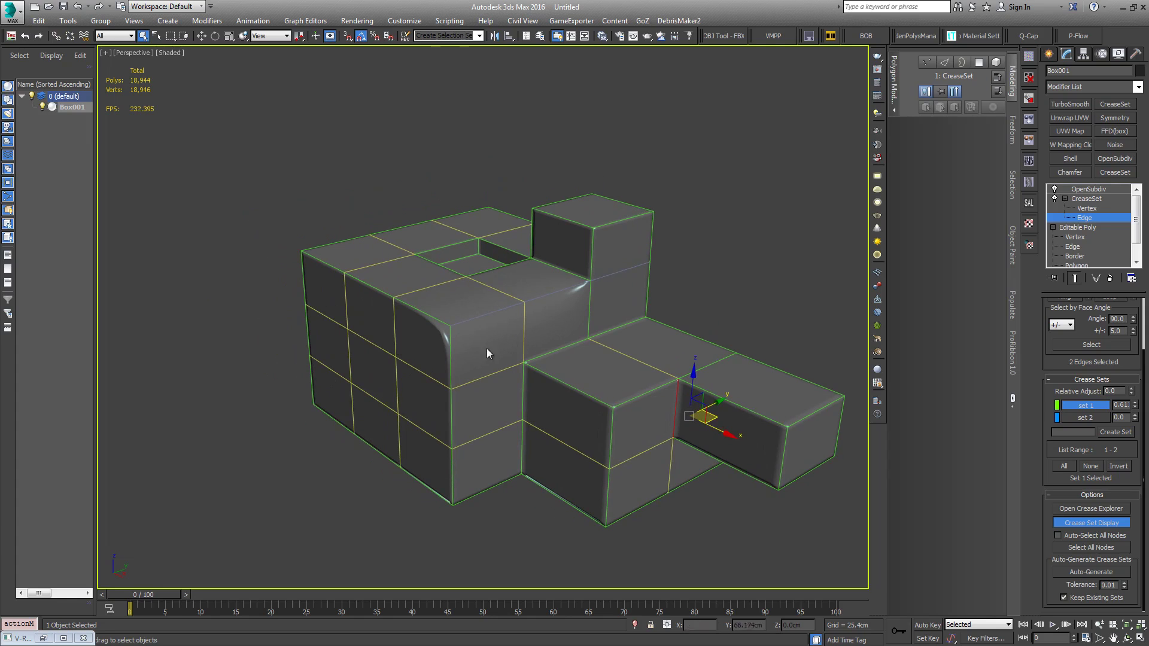
{"action": "middle_click_drag", "start_coordinate": [471, 359], "coordinate": [526, 307]}
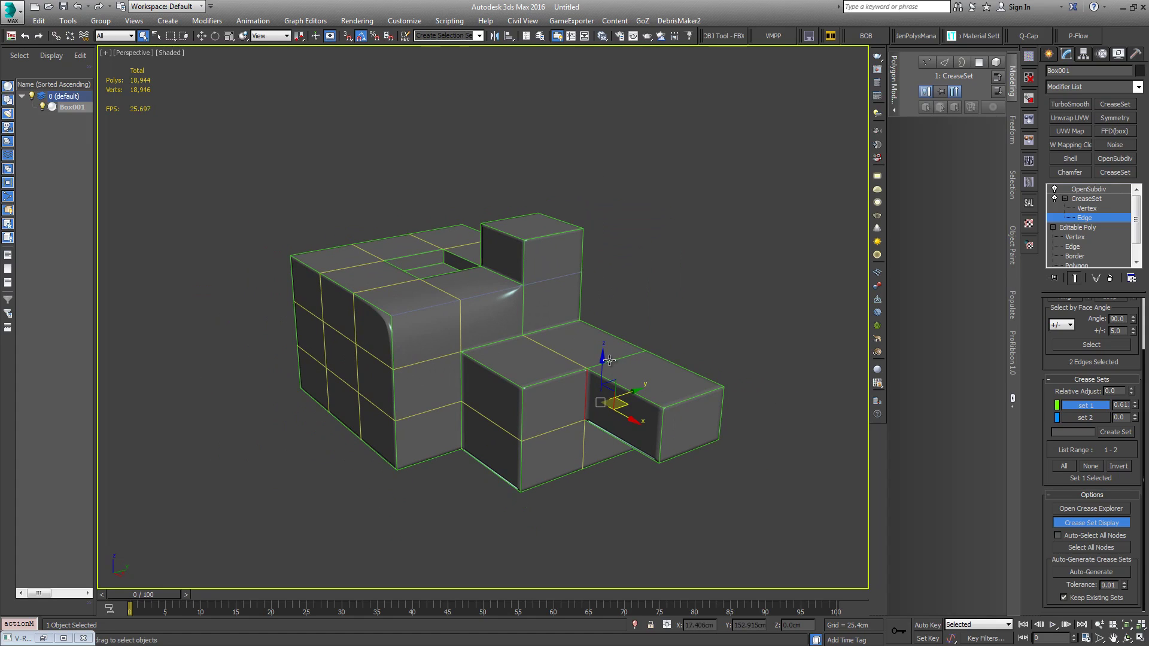
{"action": "left_click", "coordinate": [694, 254]}
{"action": "middle_click_drag", "start_coordinate": [489, 278], "coordinate": [524, 263]}
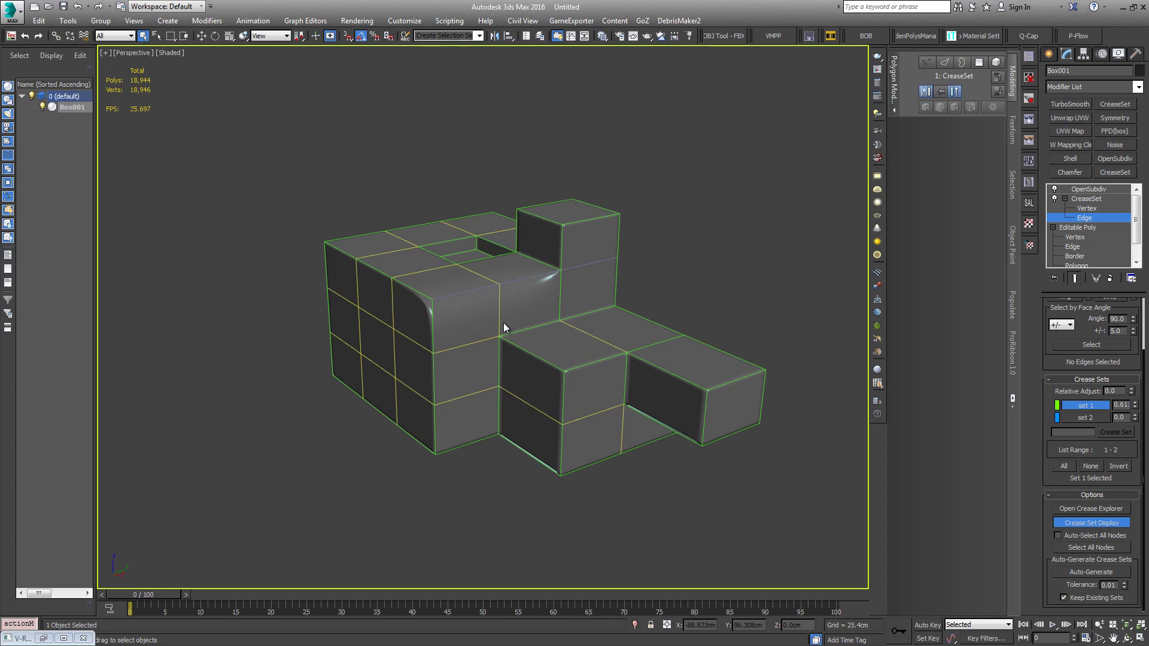
{"action": "middle_click_drag", "start_coordinate": [519, 324], "coordinate": [493, 345], "text": "alt"}
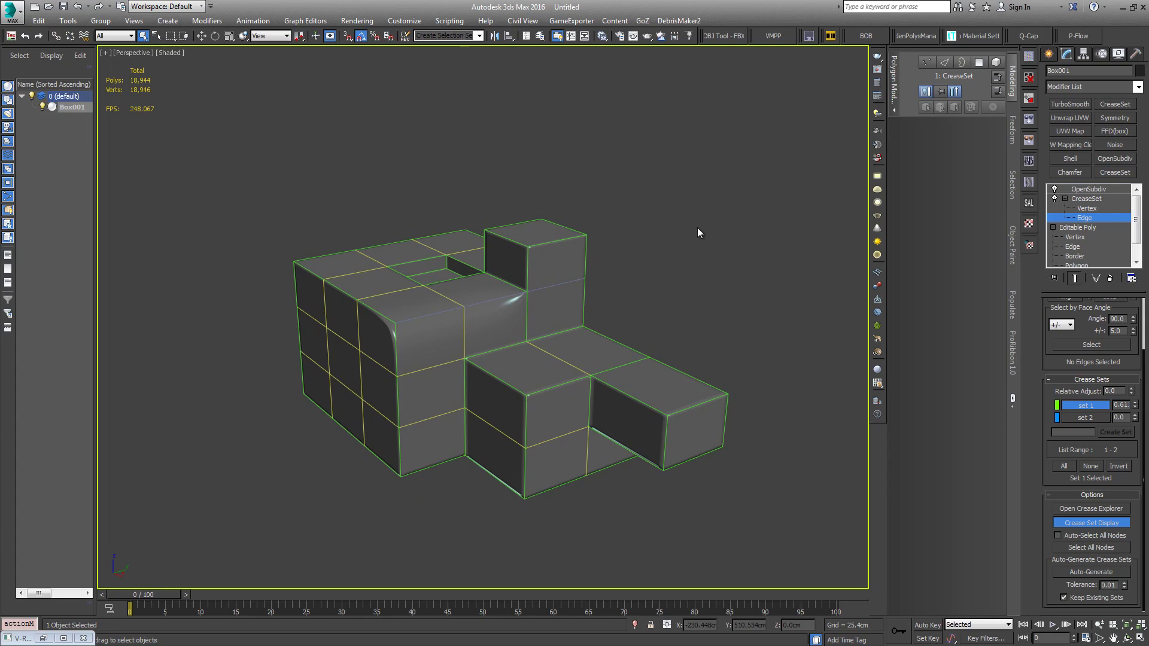
{"action": "middle_click_drag", "start_coordinate": [646, 241], "coordinate": [600, 247], "text": "alt"}
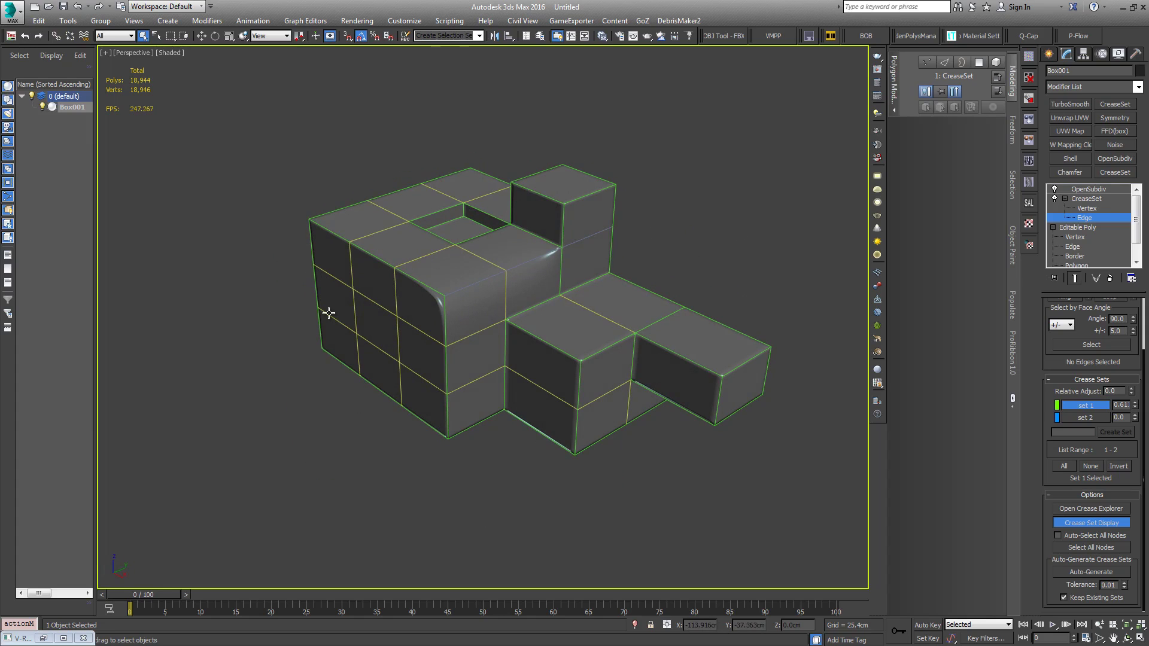
{"action": "middle_click_drag", "start_coordinate": [328, 313], "coordinate": [456, 285], "text": "alt"}
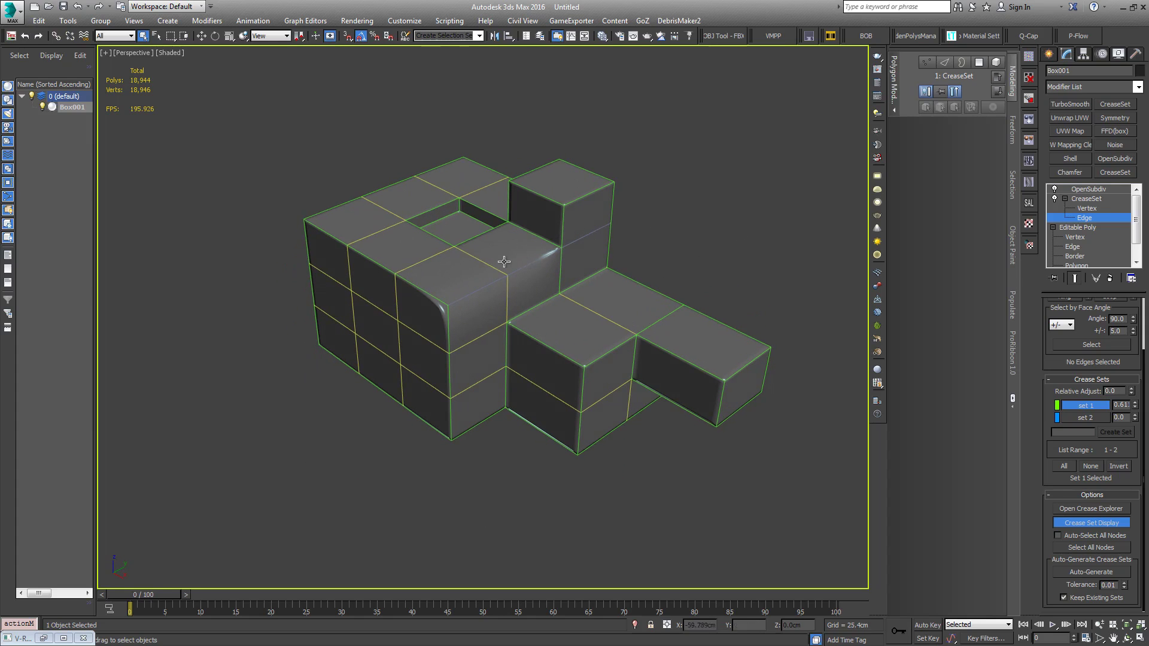
{"action": "middle_click_drag", "start_coordinate": [416, 254], "coordinate": [392, 311], "text": "alt"}
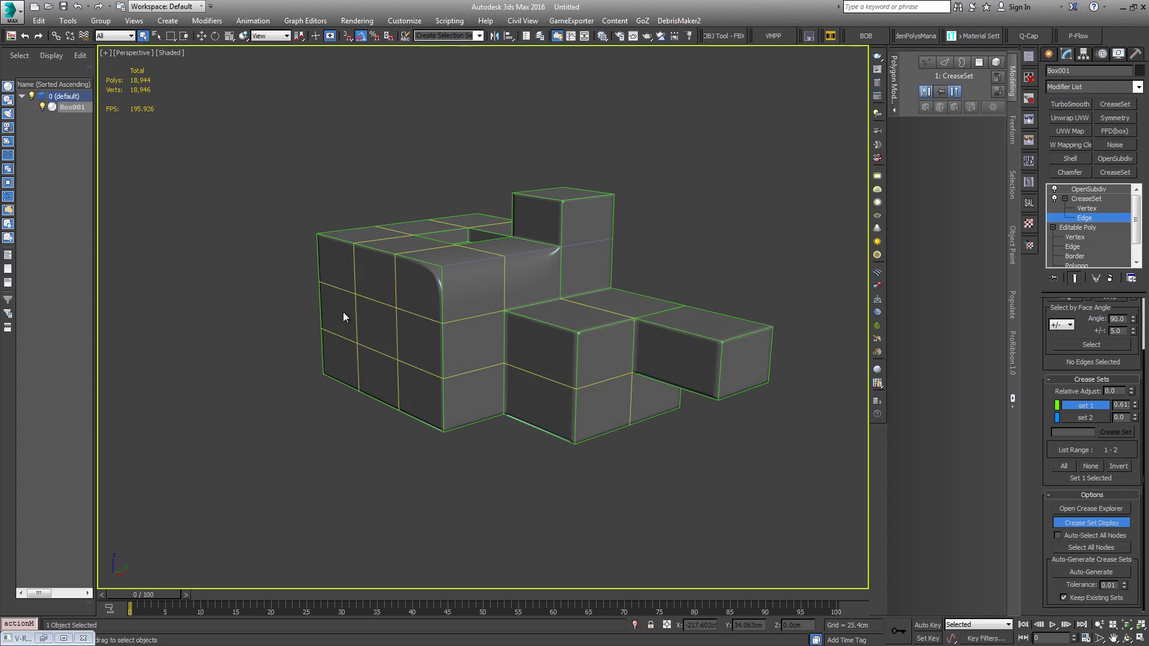
{"action": "middle_click_drag", "start_coordinate": [343, 316], "coordinate": [370, 287], "text": "alt"}
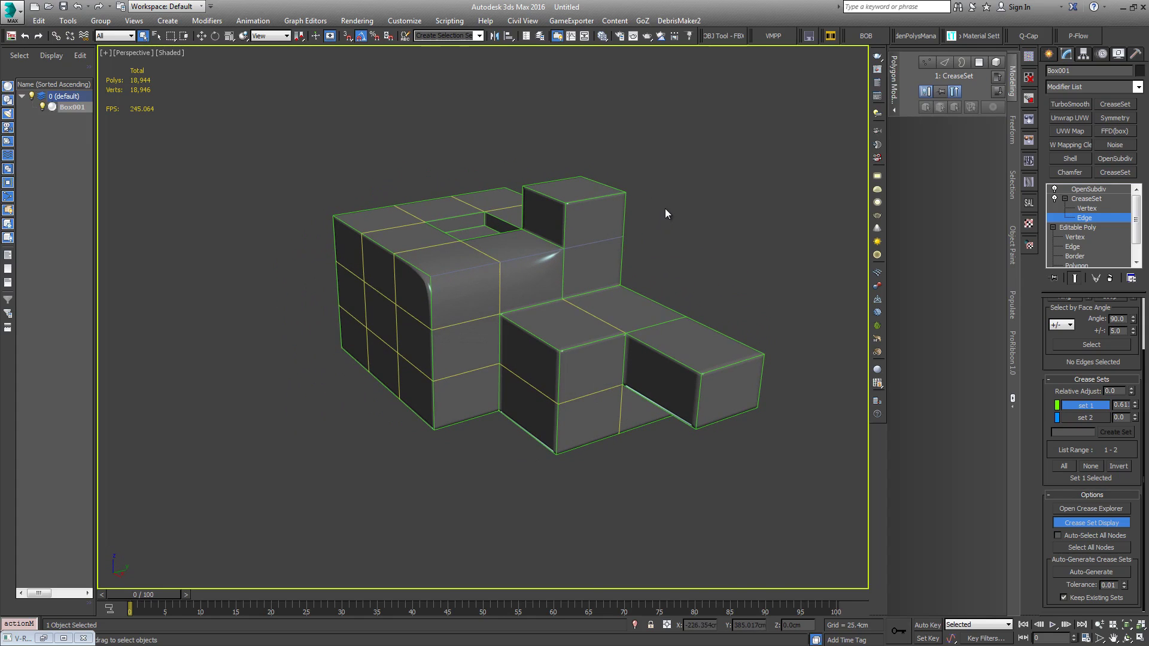
Step: Exit edge editing and orbit to view the whole smoothed Box001 nearly head-on
{"action": "left_click", "coordinate": [1087, 198]}
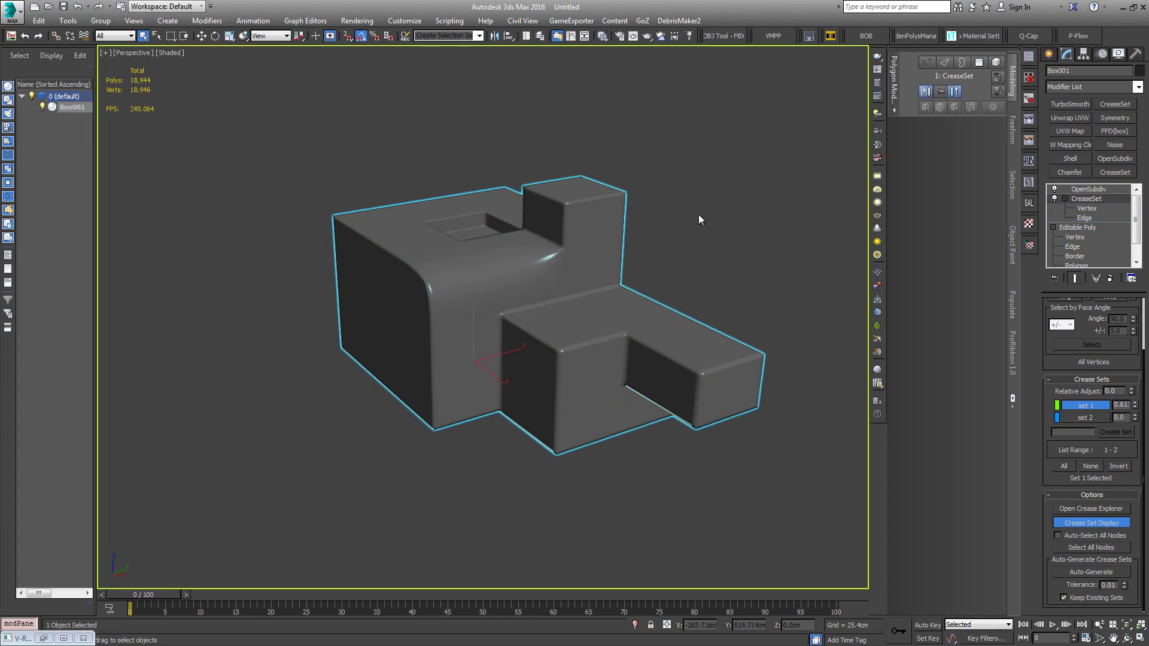
{"action": "middle_click_drag", "start_coordinate": [690, 217], "coordinate": [688, 246], "text": "alt"}
{"action": "scroll", "coordinate": [547, 207], "scroll_direction": "up", "scroll_amount": 10}
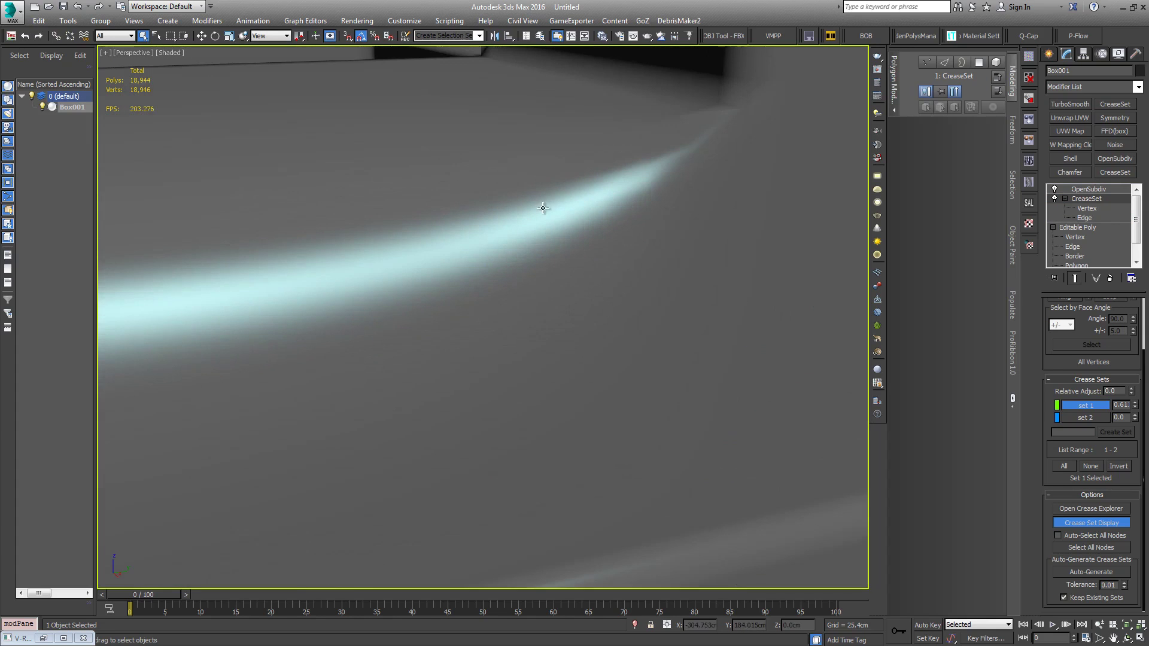
{"action": "scroll", "coordinate": [547, 208], "scroll_direction": "down", "scroll_amount": 6}
{"action": "scroll", "coordinate": [604, 187], "scroll_direction": "up", "scroll_amount": 3}
{"action": "scroll", "coordinate": [609, 228], "scroll_direction": "down", "scroll_amount": 5}
{"action": "mouse_move", "coordinate": [615, 261]}
{"action": "middle_mouse_down", "text": "alt"}
{"action": "mouse_move", "coordinate": [628, 259]}
{"action": "mouse_move", "coordinate": [624, 268]}
{"action": "middle_mouse_up", "text": "alt"}
Step: Drop to the base Editable Poly with edged faces and Show End Result on
{"action": "left_click", "coordinate": [1092, 227]}
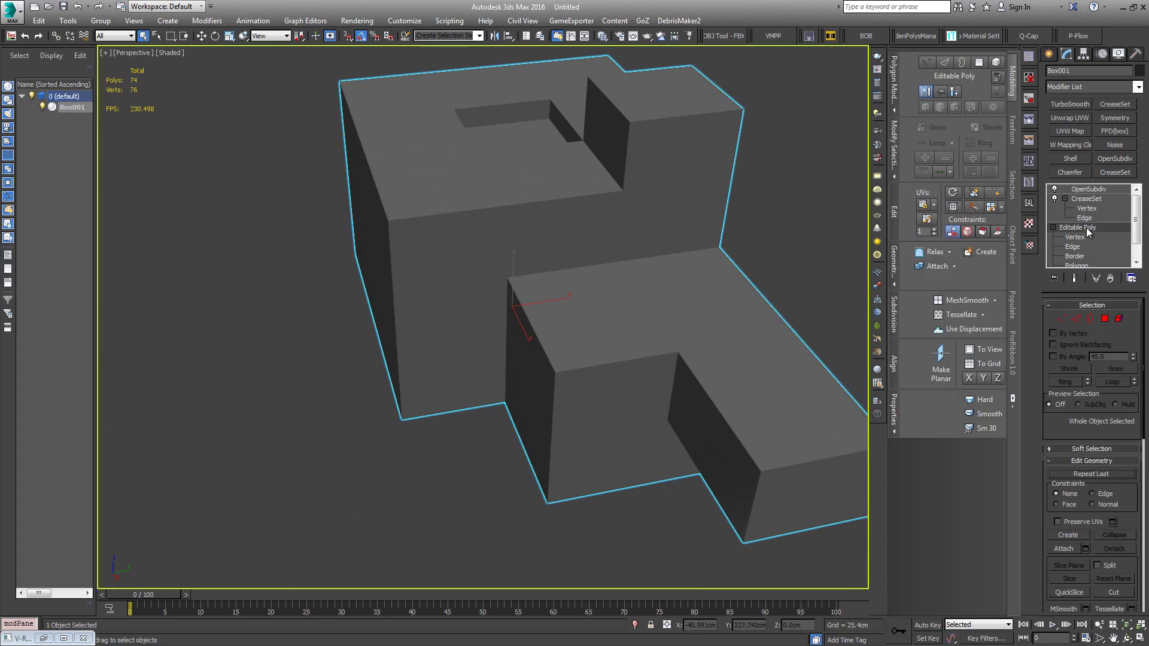
{"action": "key", "text": "F4"}
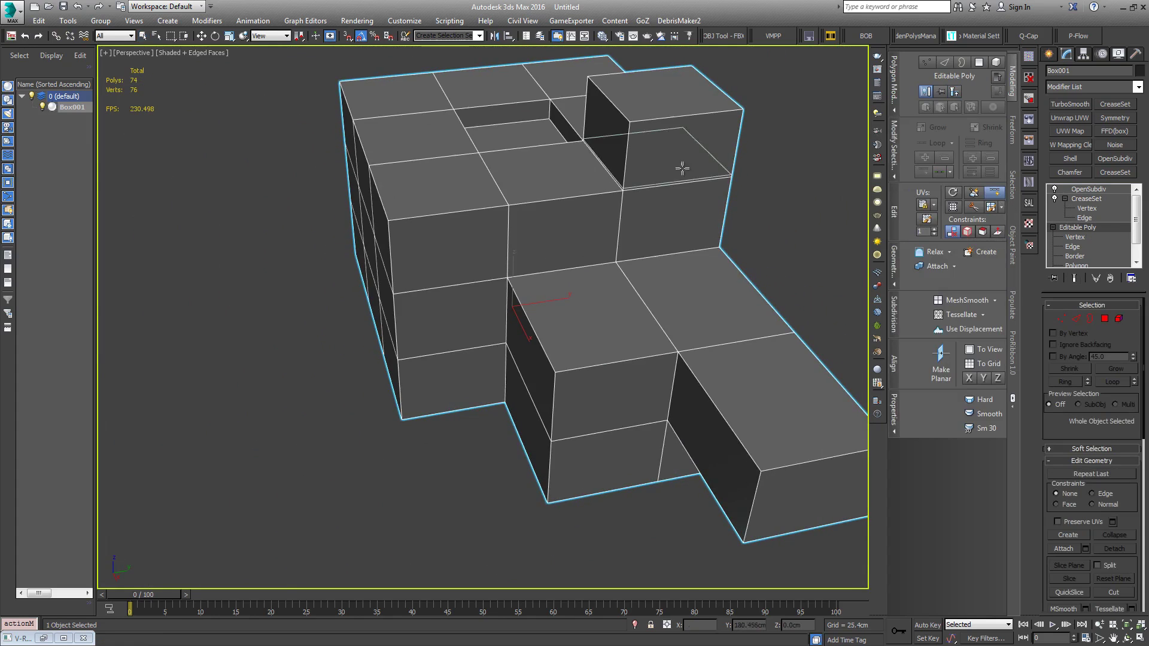
{"action": "left_click", "coordinate": [1074, 279]}
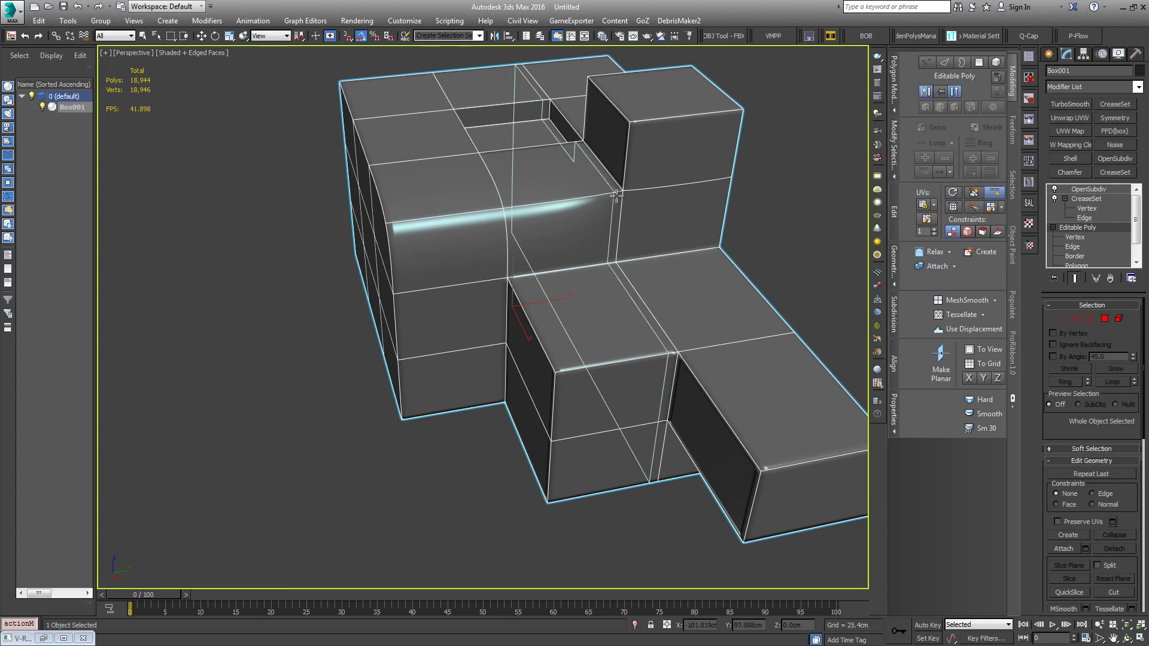
{"action": "scroll", "coordinate": [616, 196], "scroll_direction": "up", "scroll_amount": 6}
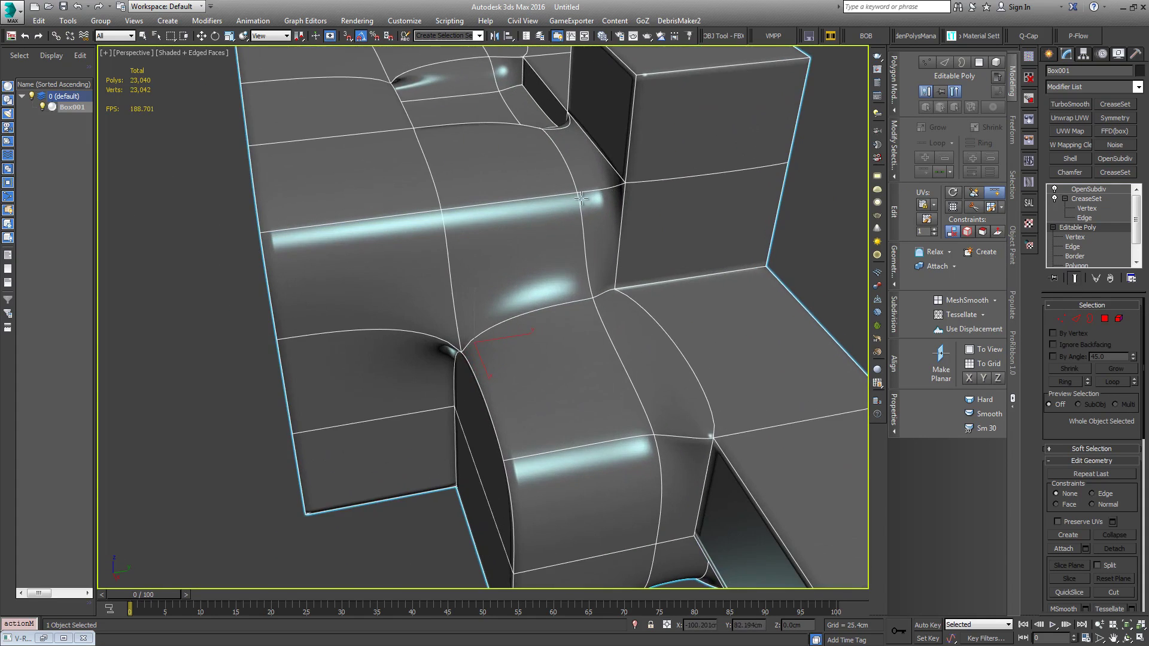
{"action": "scroll", "coordinate": [619, 197], "scroll_direction": "down", "scroll_amount": 5}
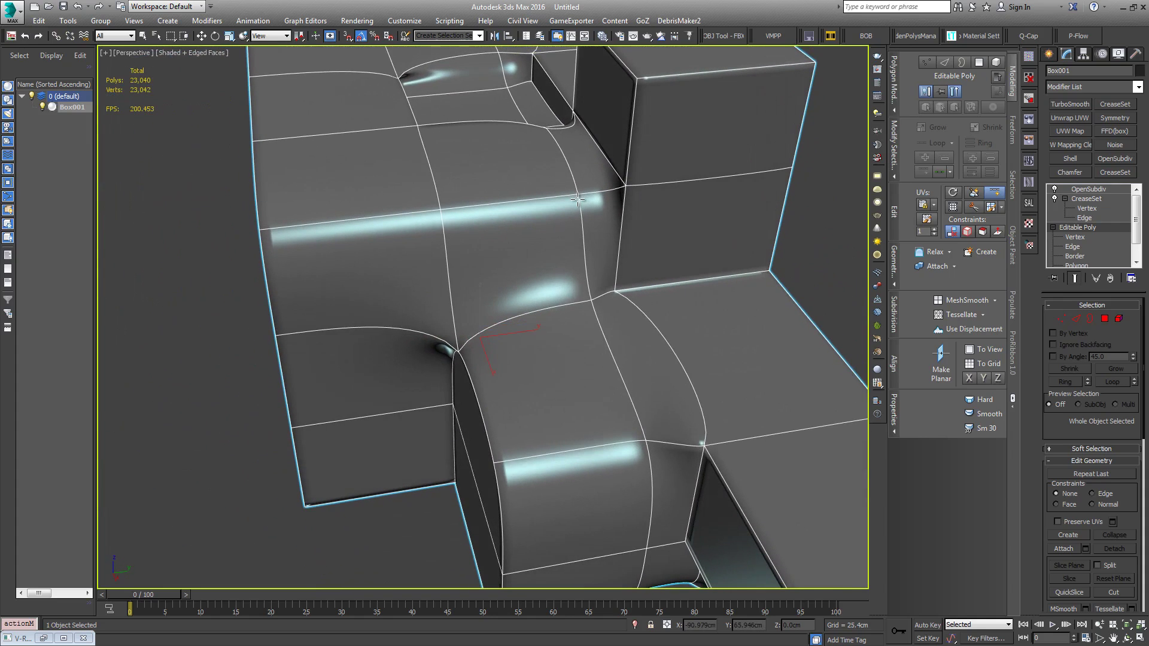
{"action": "scroll", "coordinate": [578, 201], "scroll_direction": "up", "scroll_amount": 4}
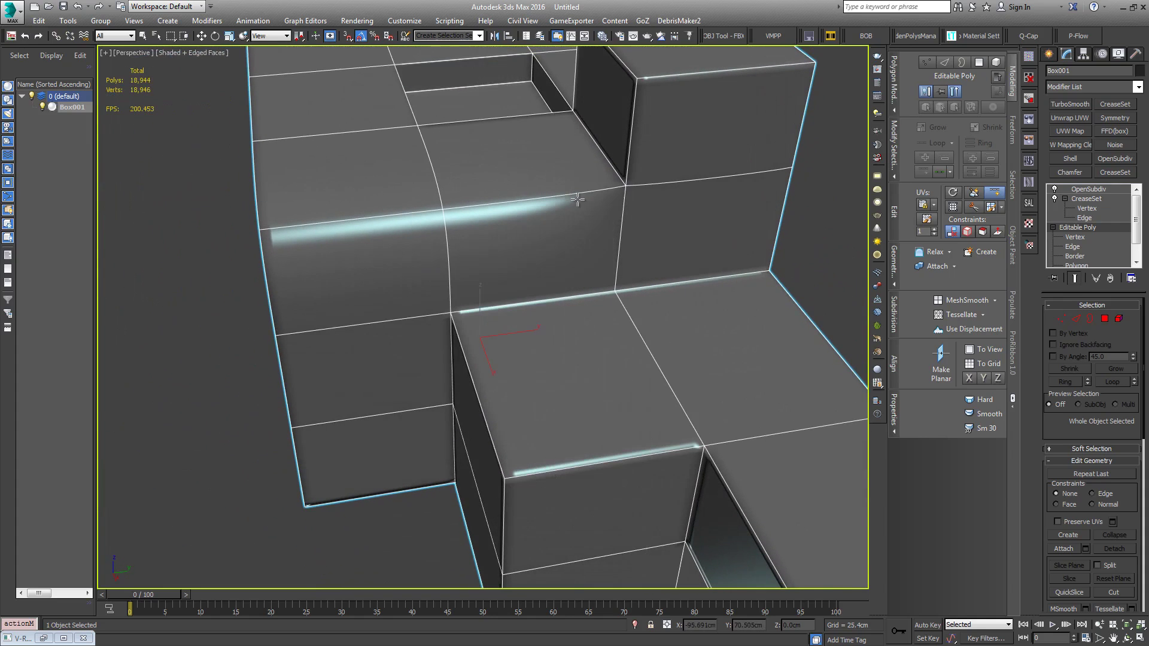
Step: Insert a new edge loop around the box and pan to check its effect
{"action": "left_click", "coordinate": [642, 188]}
{"action": "scroll", "coordinate": [642, 188], "scroll_direction": "down", "scroll_amount": 3}
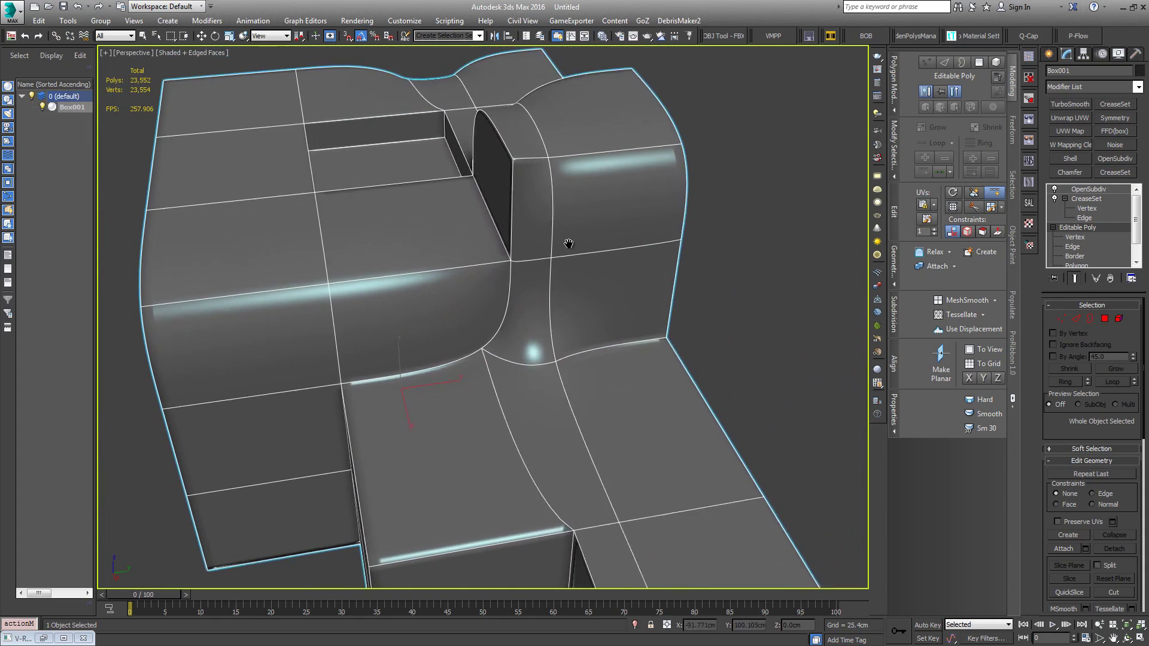
{"action": "middle_click_drag", "start_coordinate": [551, 249], "coordinate": [506, 205]}
{"action": "scroll", "coordinate": [617, 223], "scroll_direction": "down", "scroll_amount": 2}
{"action": "key", "text": "w"}
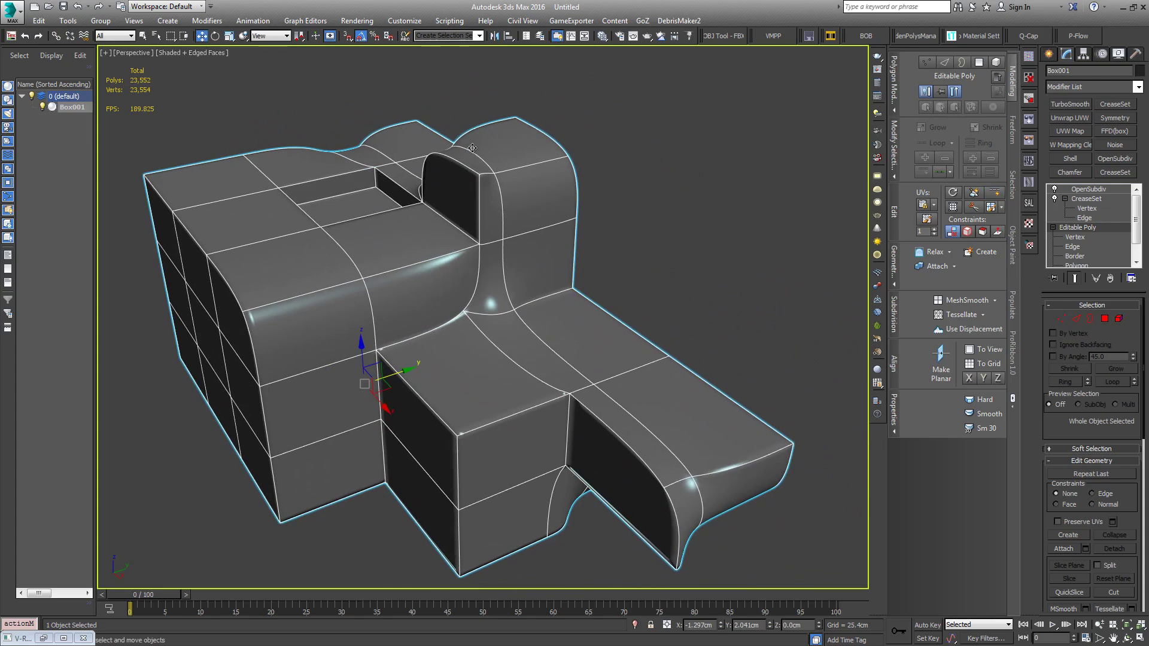
Step: Switch to CreaseSet edge level and orbit to the inner corner where the boxes meet
{"action": "left_click", "coordinate": [1084, 218]}
{"action": "mouse_move", "coordinate": [532, 238]}
{"action": "middle_mouse_down", "text": "alt"}
{"action": "mouse_move", "coordinate": [503, 240]}
{"action": "mouse_move", "coordinate": [521, 227]}
{"action": "middle_mouse_up", "text": "alt"}
{"action": "scroll", "coordinate": [534, 159], "scroll_direction": "up", "scroll_amount": 4}
{"action": "scroll", "coordinate": [537, 180], "scroll_direction": "down", "scroll_amount": 4}
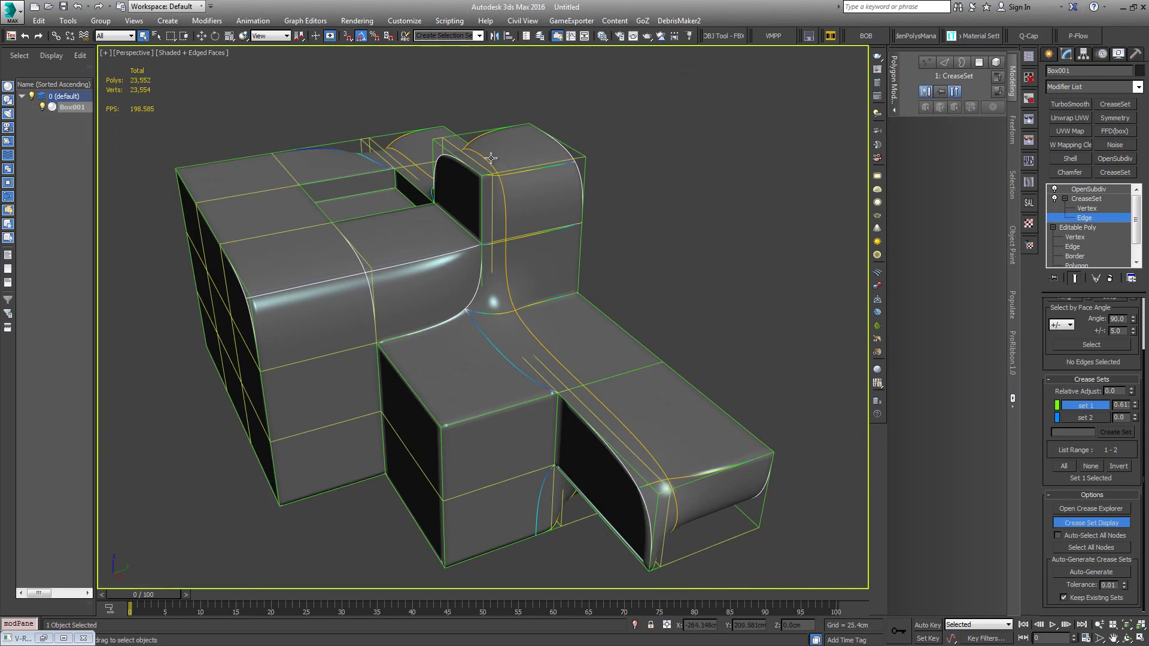
{"action": "scroll", "coordinate": [621, 197], "scroll_direction": "down", "scroll_amount": 3}
{"action": "scroll", "coordinate": [619, 171], "scroll_direction": "up", "scroll_amount": 7}
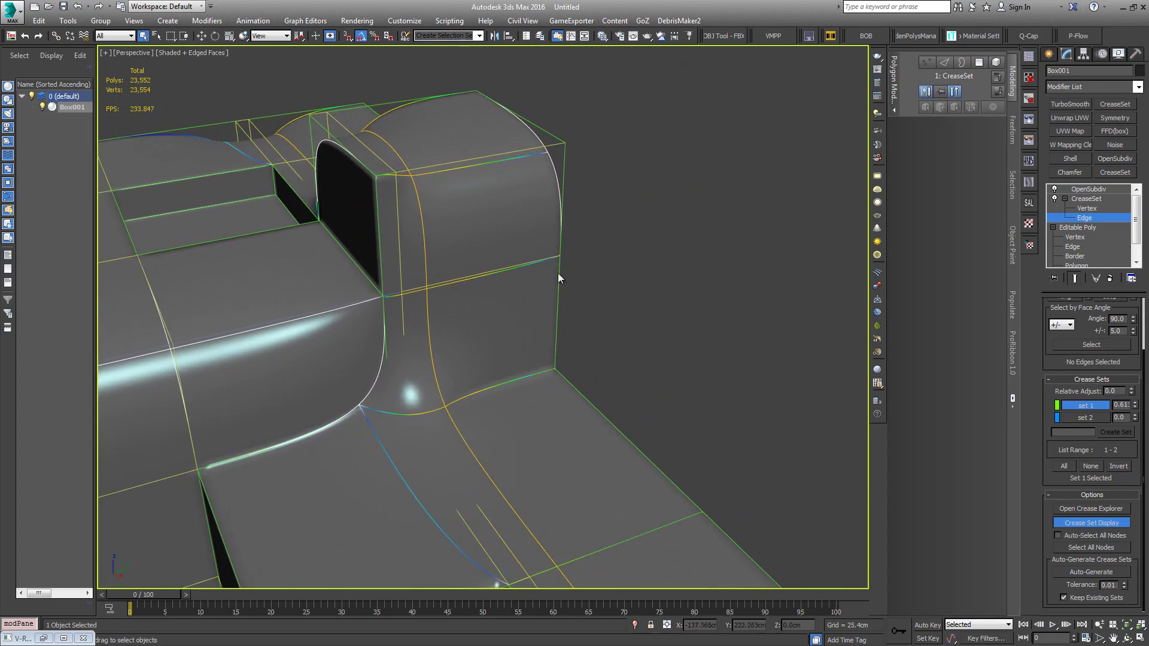
{"action": "middle_click_drag", "start_coordinate": [529, 309], "coordinate": [608, 302], "text": "alt"}
{"action": "scroll", "coordinate": [572, 195], "scroll_direction": "down", "scroll_amount": 3}
{"action": "scroll", "coordinate": [610, 251], "scroll_direction": "up", "scroll_amount": 3}
Step: Select the first corner edges and add them to crease set 1
{"action": "left_click", "coordinate": [660, 307]}
{"action": "scroll", "coordinate": [645, 302], "scroll_direction": "up", "scroll_amount": 4}
{"action": "left_click", "coordinate": [629, 309]}
{"action": "right_click", "coordinate": [1090, 407]}
{"action": "left_click", "coordinate": [1063, 408]}
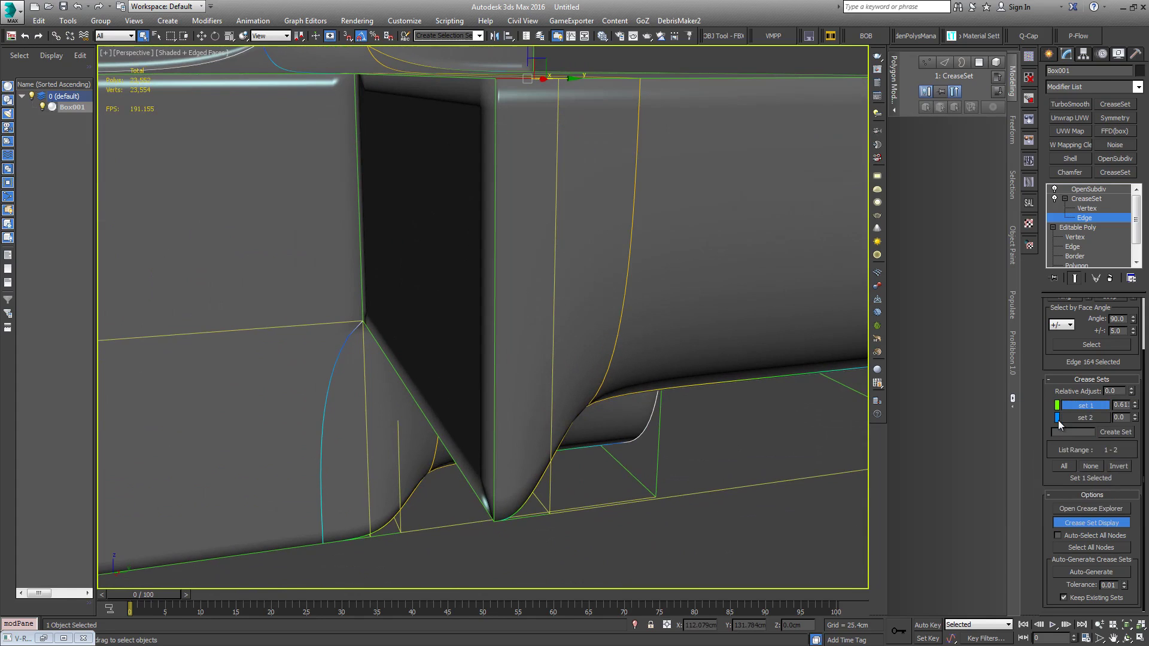
Step: Add the edge at the inner corner to crease set 1
{"action": "scroll", "coordinate": [596, 392], "scroll_direction": "up", "scroll_amount": 3}
{"action": "middle_click_drag", "start_coordinate": [596, 392], "coordinate": [391, 389]}
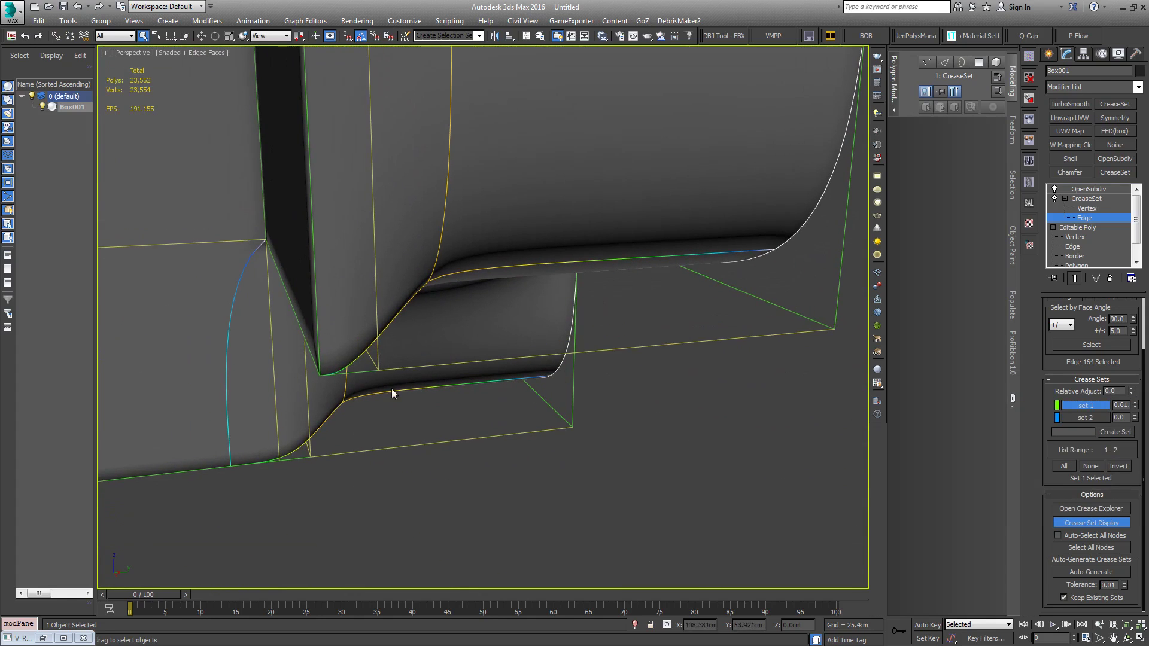
{"action": "left_click", "coordinate": [356, 374]}
{"action": "right_click", "coordinate": [1089, 407]}
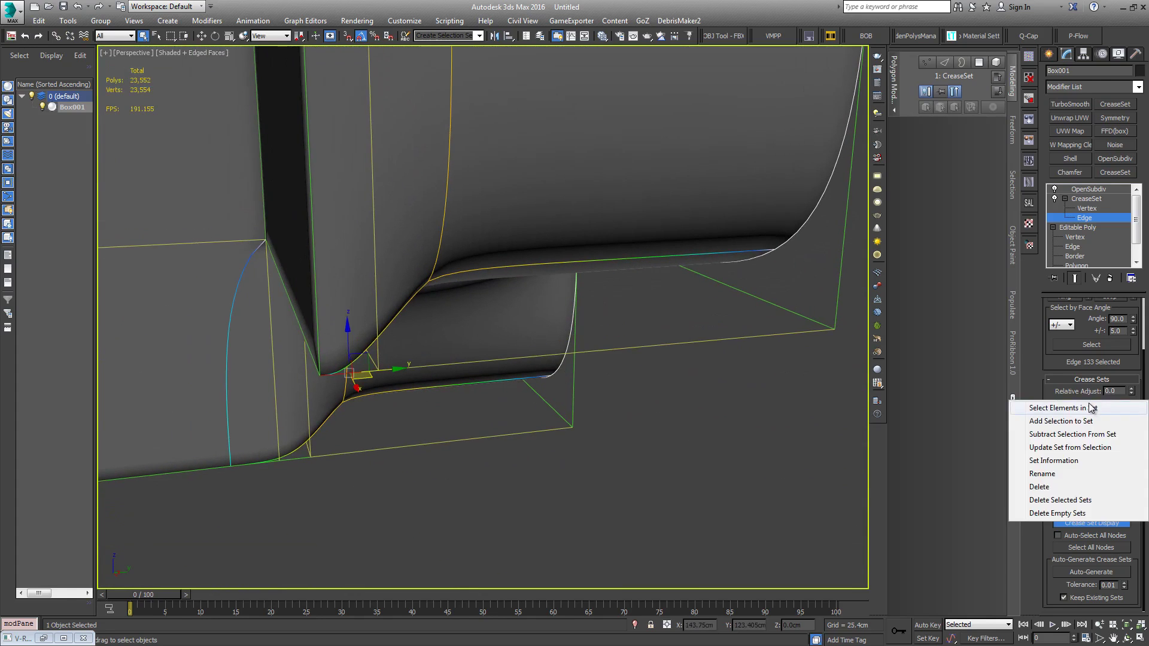
{"action": "left_click", "coordinate": [1059, 421]}
{"action": "right_click", "coordinate": [1059, 419]}
{"action": "left_click", "coordinate": [1053, 414]}
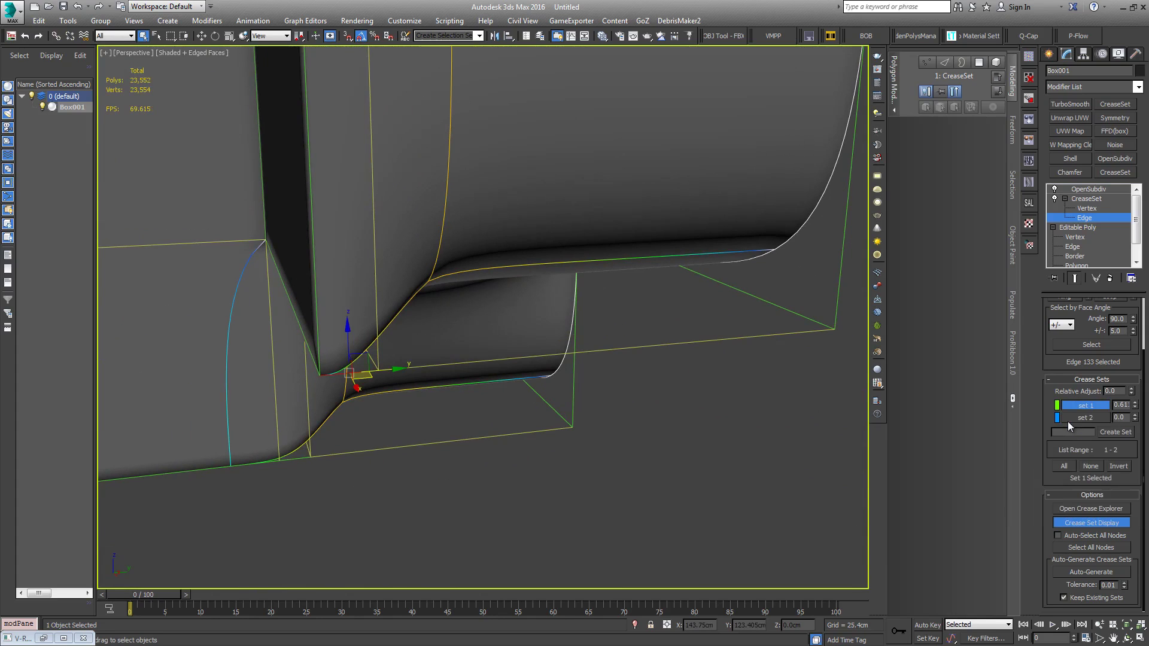
Step: Add one more inner-corner edge to crease set 1, sharpening it at 0.61
{"action": "left_click", "coordinate": [488, 361], "text": "ctrl"}
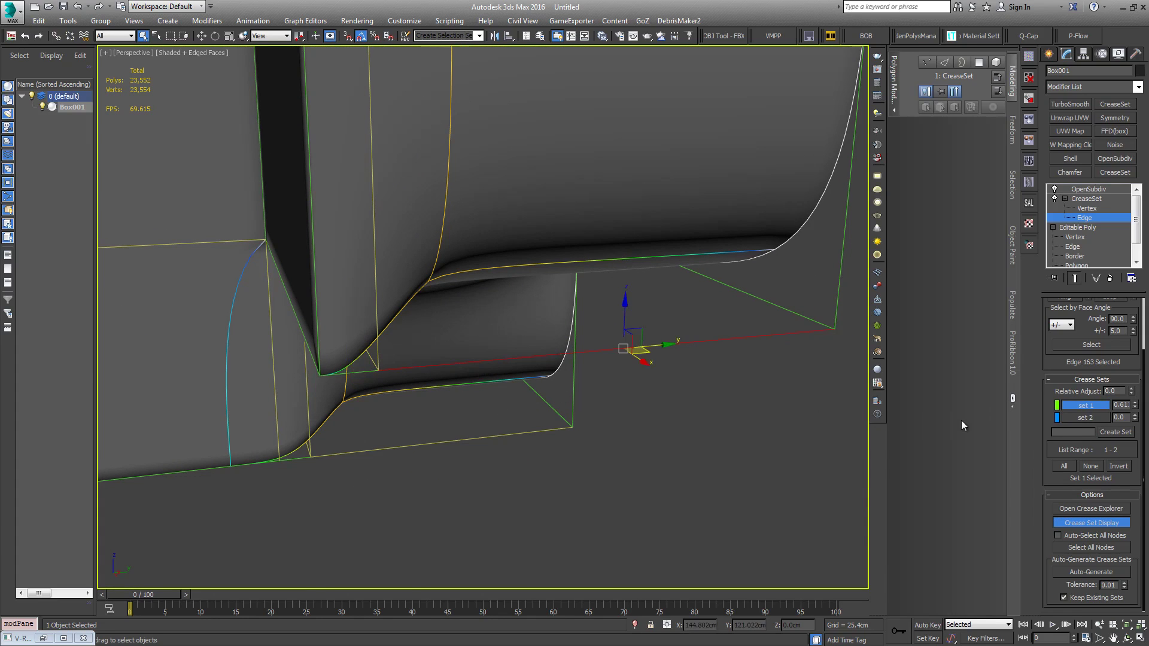
{"action": "right_click", "coordinate": [1062, 405]}
{"action": "left_click", "coordinate": [1068, 422]}
{"action": "scroll", "coordinate": [613, 401], "scroll_direction": "down", "scroll_amount": 10}
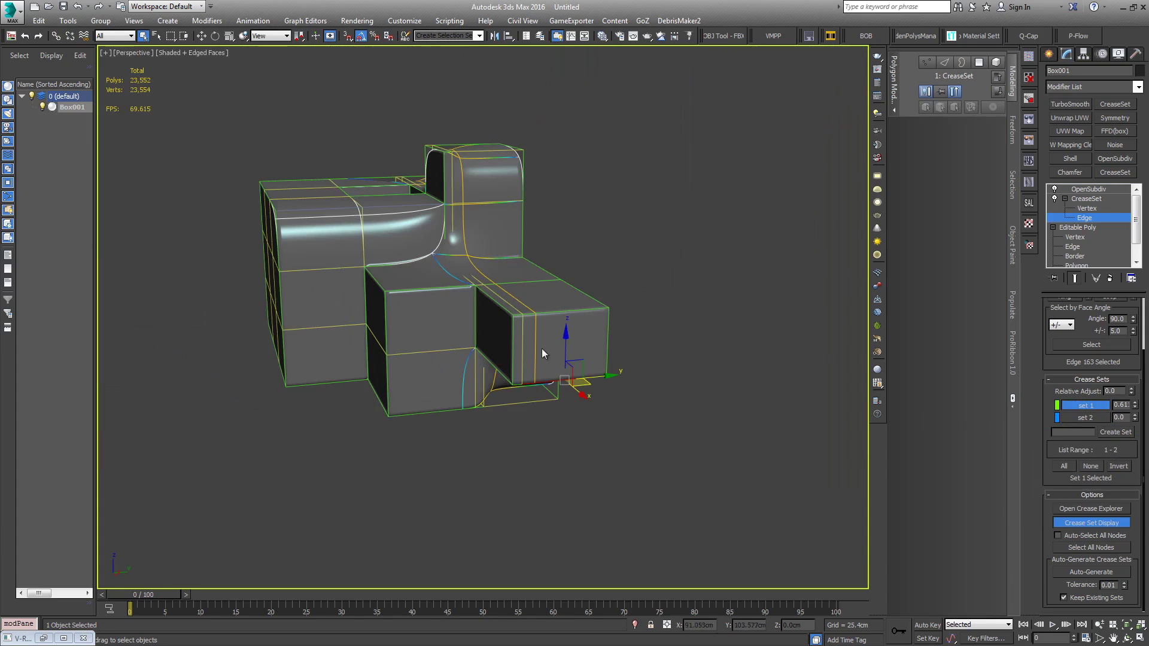
{"action": "scroll", "coordinate": [566, 372], "scroll_direction": "up", "scroll_amount": 3}
{"action": "scroll", "coordinate": [298, 210], "scroll_direction": "up", "scroll_amount": 5}
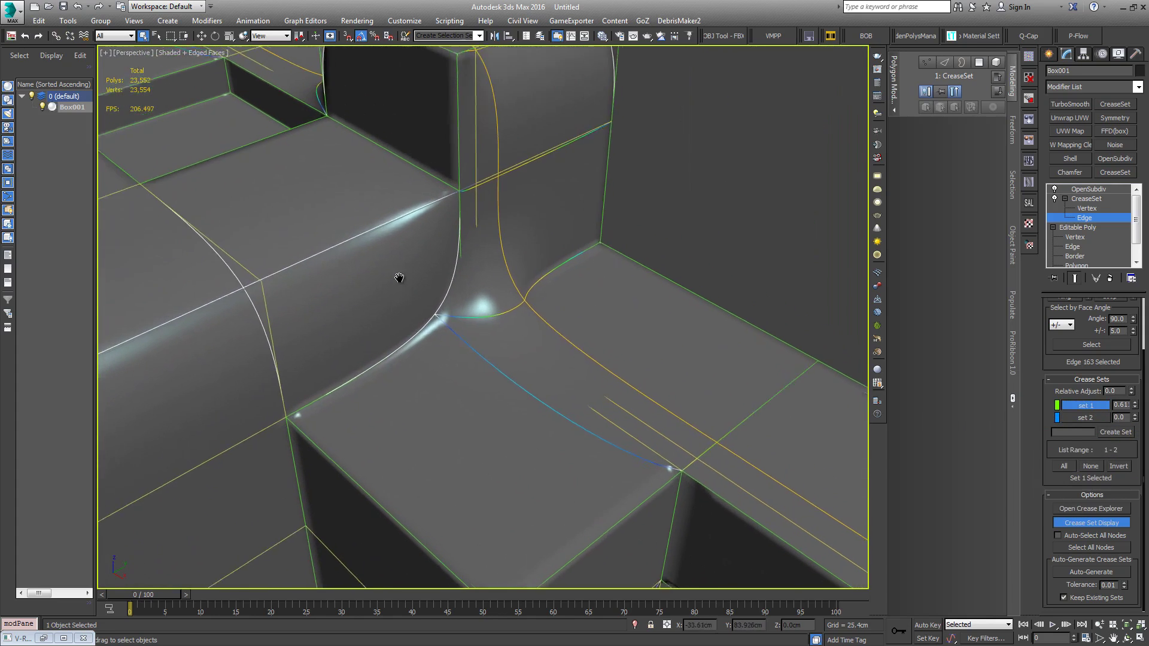
Step: Turn off Show End Result to view only the low-poly base cage from above
{"action": "key", "text": "F3"}
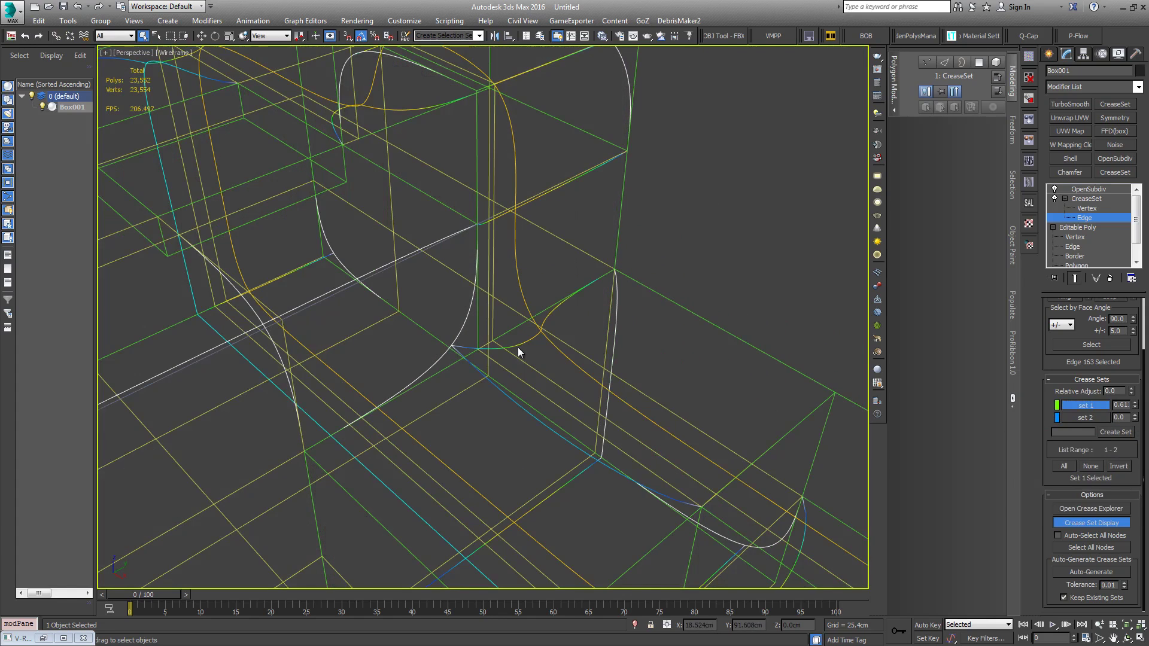
{"action": "key", "text": "F3"}
{"action": "left_click", "coordinate": [1075, 279]}
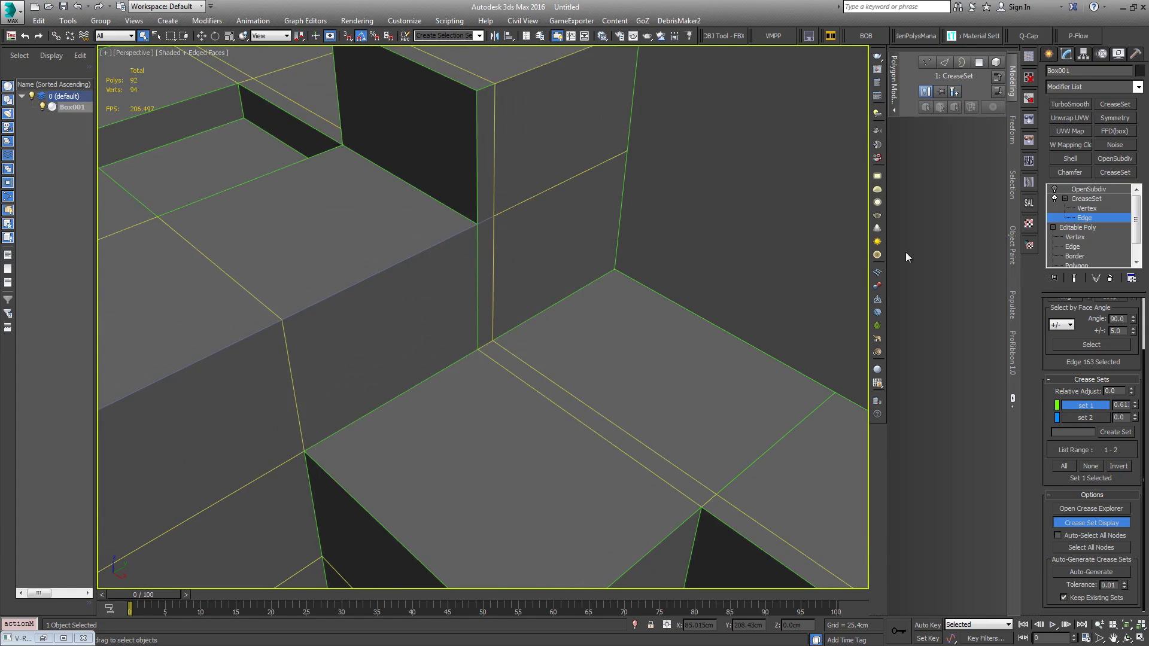
{"action": "middle_click_drag", "start_coordinate": [615, 336], "coordinate": [546, 388], "text": "alt"}
Step: Add the four edges at the stepped corner to crease set 1
{"action": "left_click", "coordinate": [548, 396]}
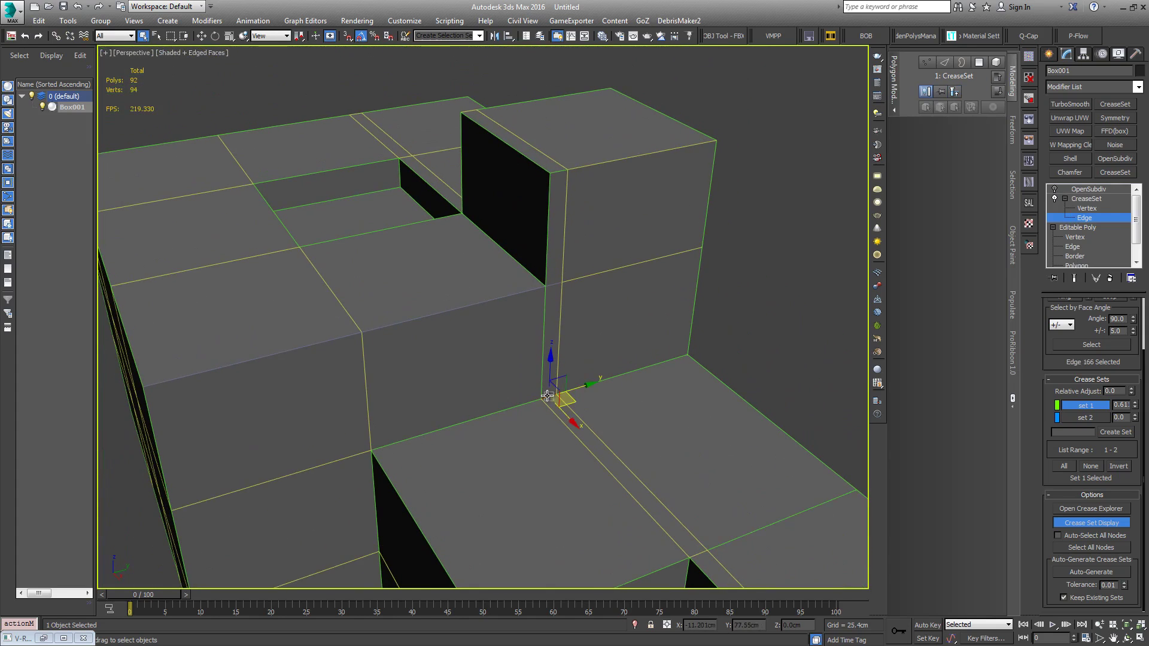
{"action": "left_click", "coordinate": [559, 174], "text": "ctrl"}
{"action": "middle_click_drag", "start_coordinate": [533, 178], "coordinate": [647, 191], "text": "alt"}
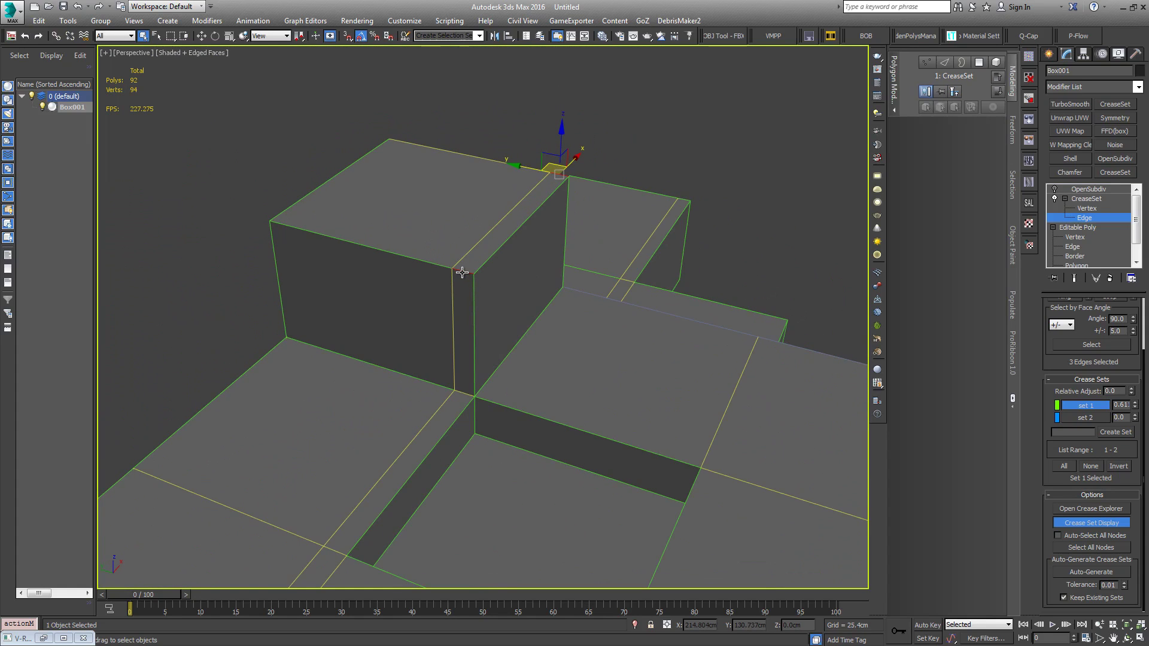
{"action": "left_click", "coordinate": [465, 391], "text": "ctrl"}
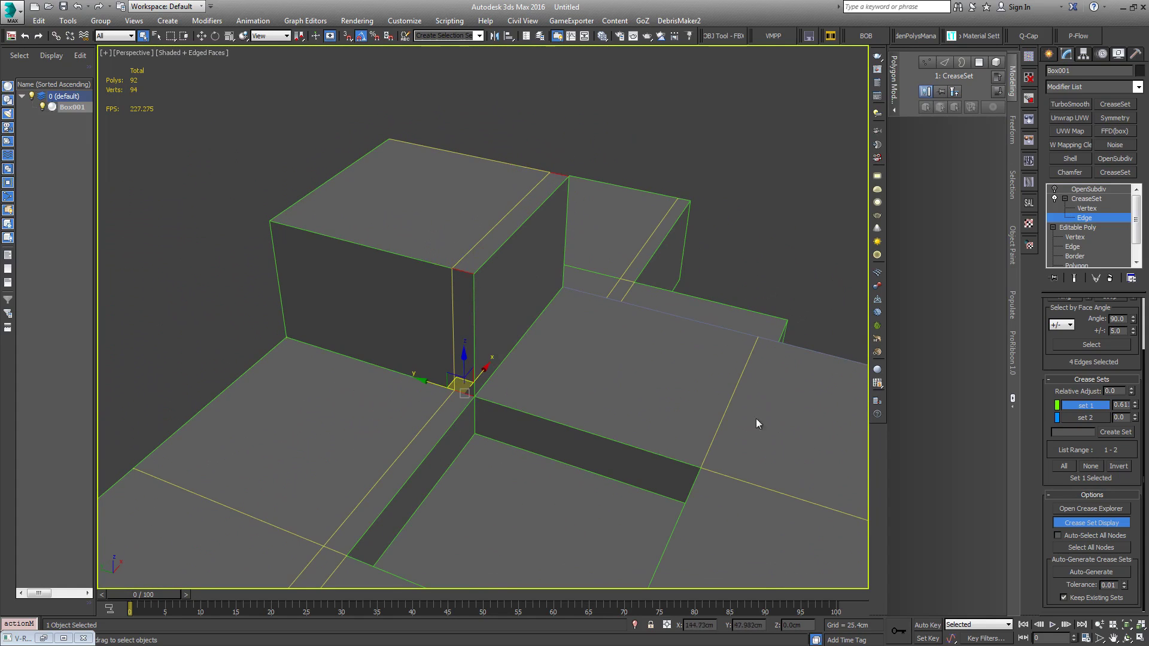
{"action": "right_click", "coordinate": [1082, 410]}
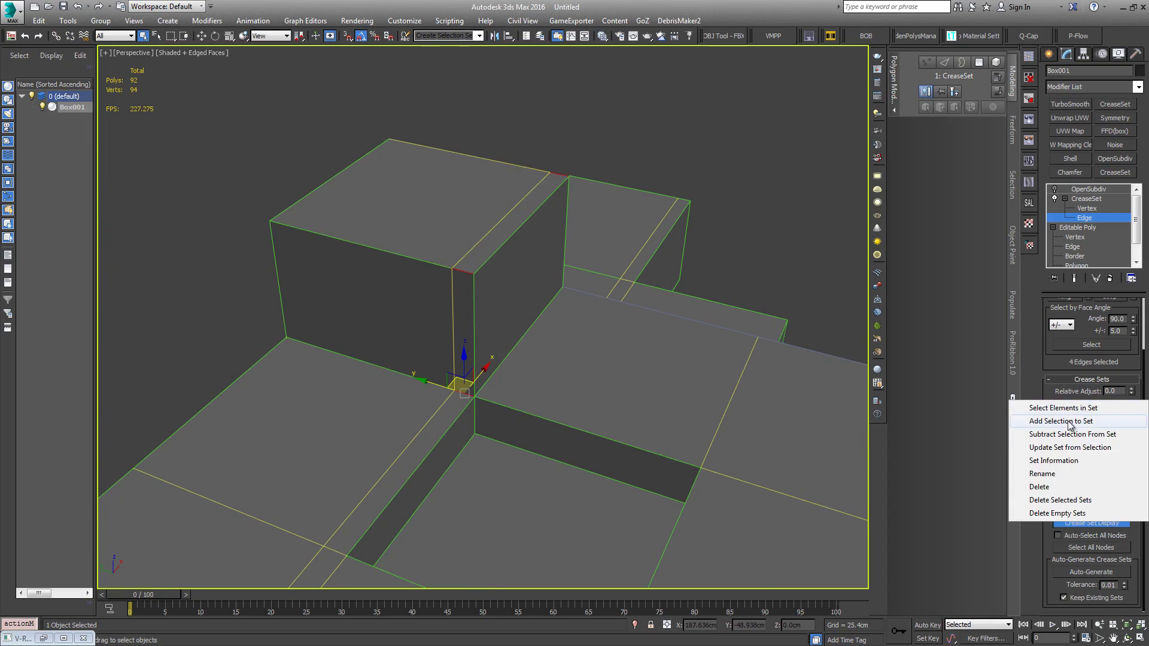
{"action": "left_click", "coordinate": [1068, 422]}
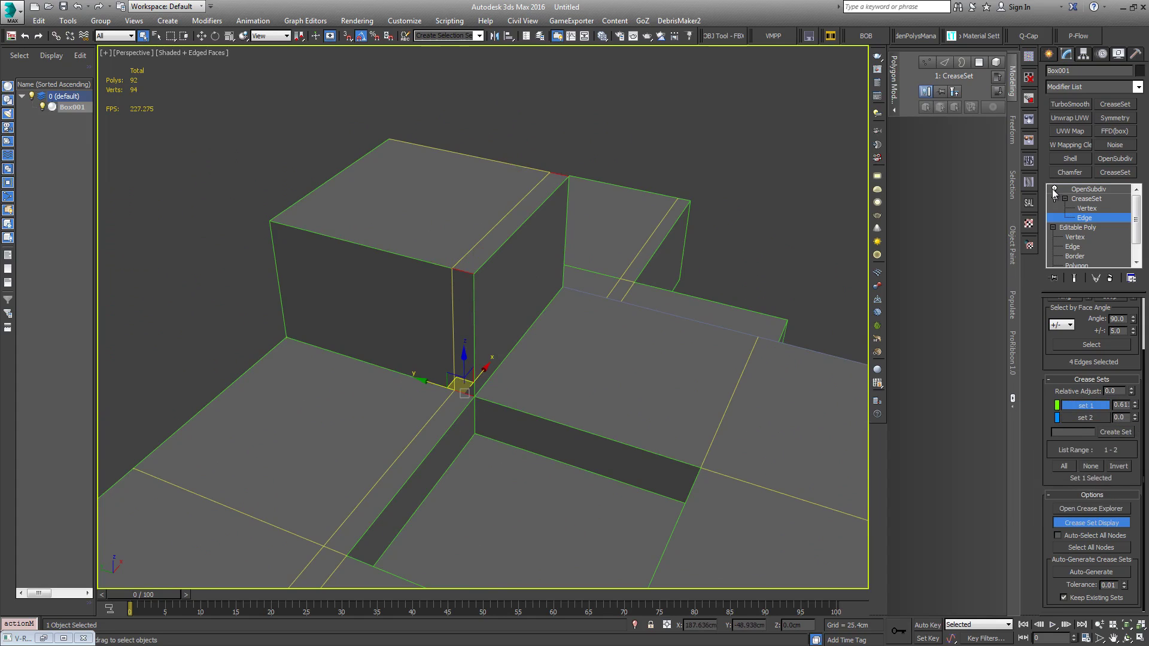
Step: Turn Show End Result back on and orbit around the smoothed model
{"action": "scroll", "coordinate": [684, 350], "scroll_direction": "up", "scroll_amount": 3}
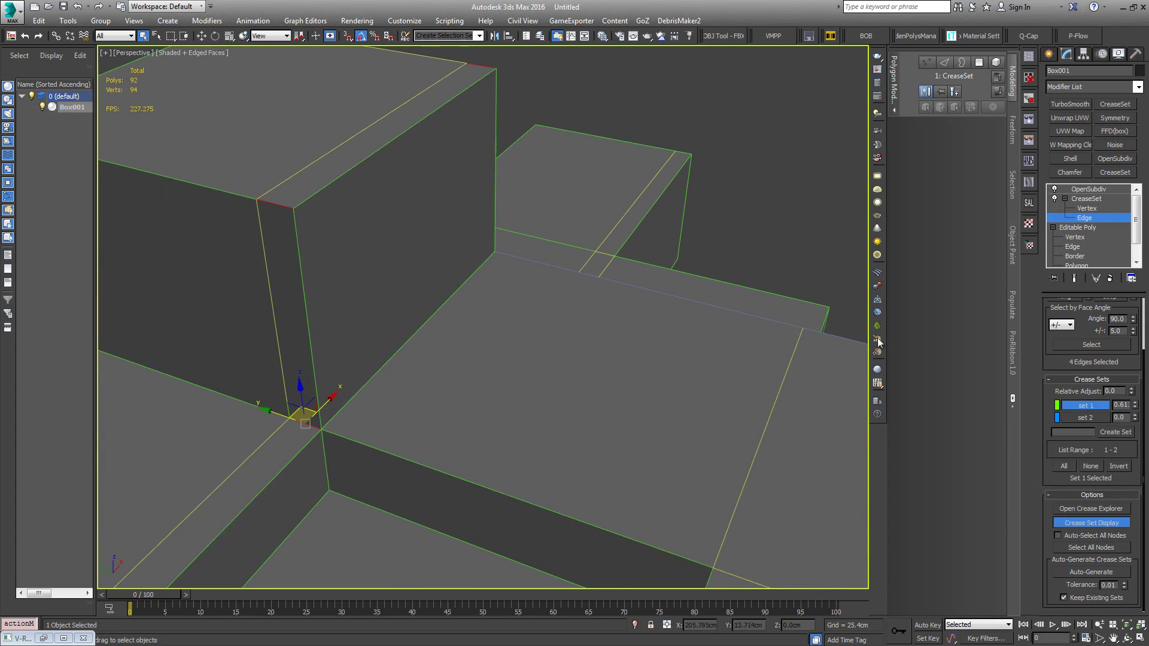
{"action": "left_click", "coordinate": [1074, 278]}
{"action": "scroll", "coordinate": [575, 300], "scroll_direction": "down", "scroll_amount": 5}
{"action": "middle_click_drag", "start_coordinate": [574, 300], "coordinate": [495, 334], "text": "alt"}
Step: Add the raised block's vertical corner edge to crease set 1
{"action": "left_click", "coordinate": [591, 216]}
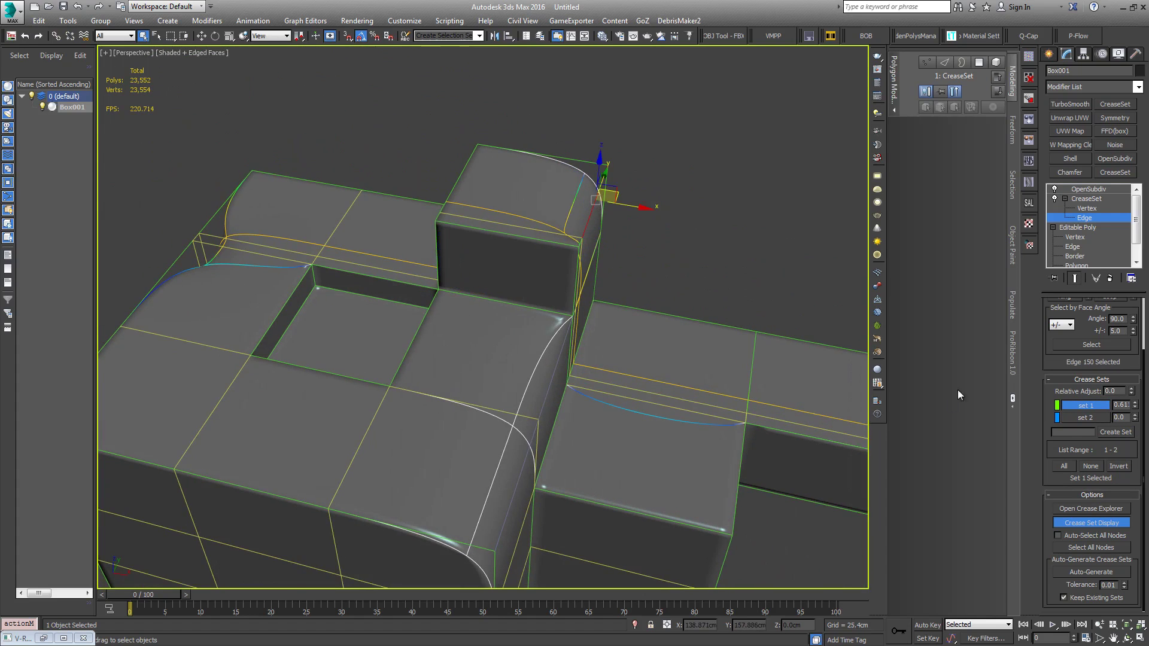
{"action": "right_click", "coordinate": [1083, 411]}
{"action": "left_click", "coordinate": [1026, 419]}
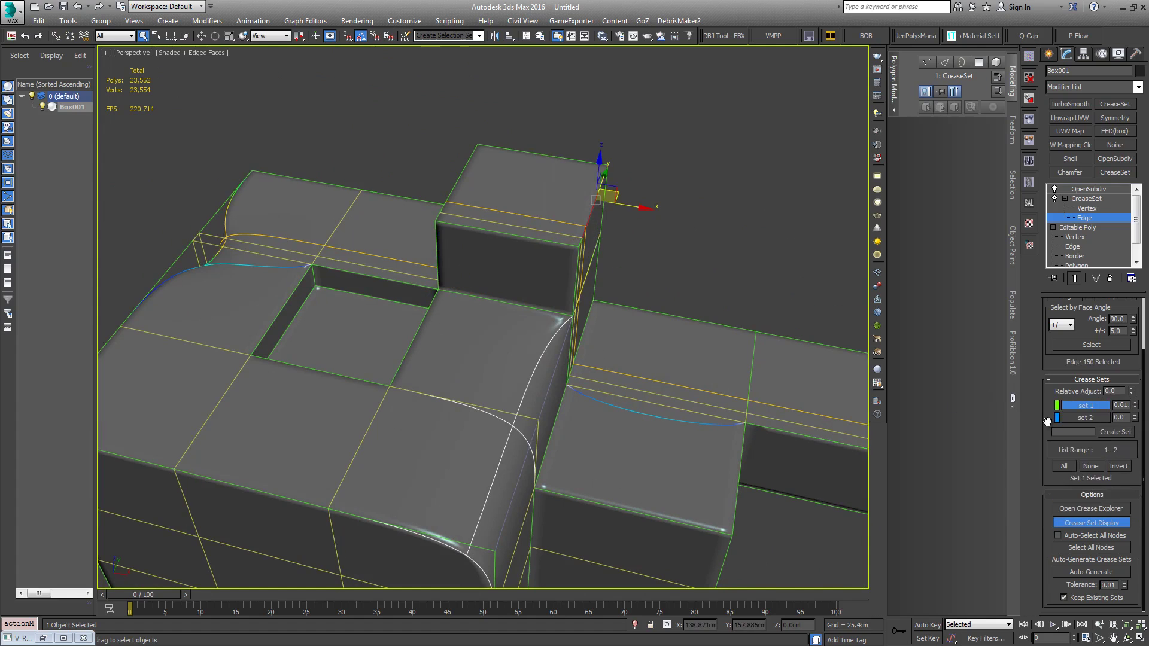
Step: Add the front corner edges, including edge 154, to crease set 1
{"action": "middle_click_drag", "start_coordinate": [622, 326], "coordinate": [462, 412], "text": "alt"}
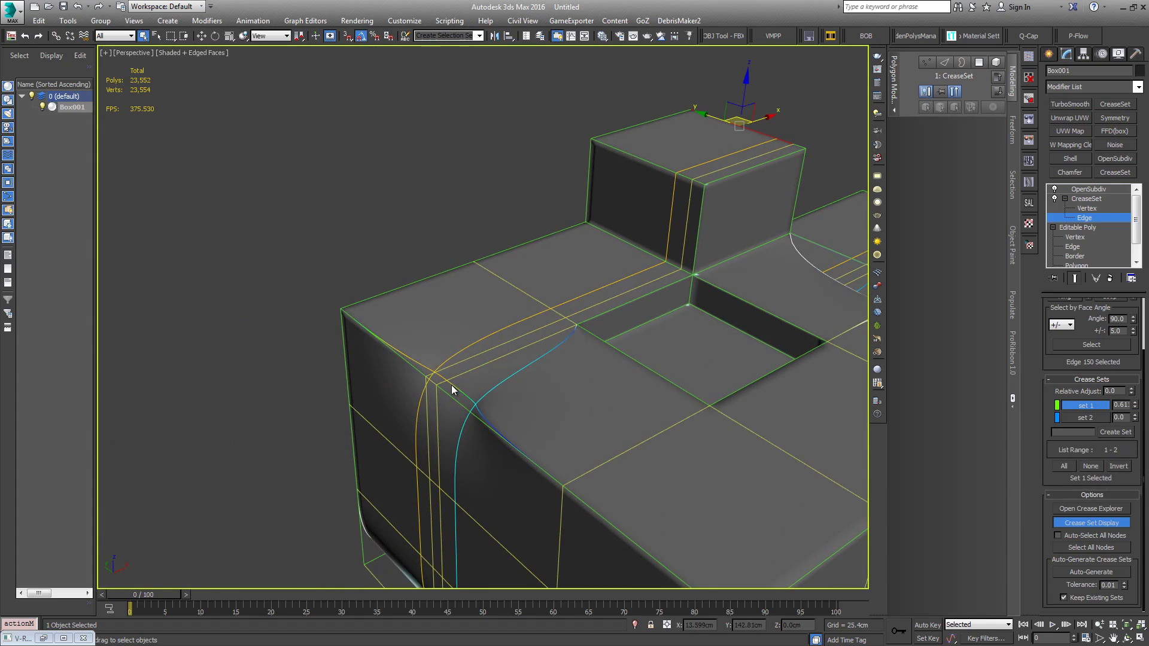
{"action": "left_click", "coordinate": [432, 380]}
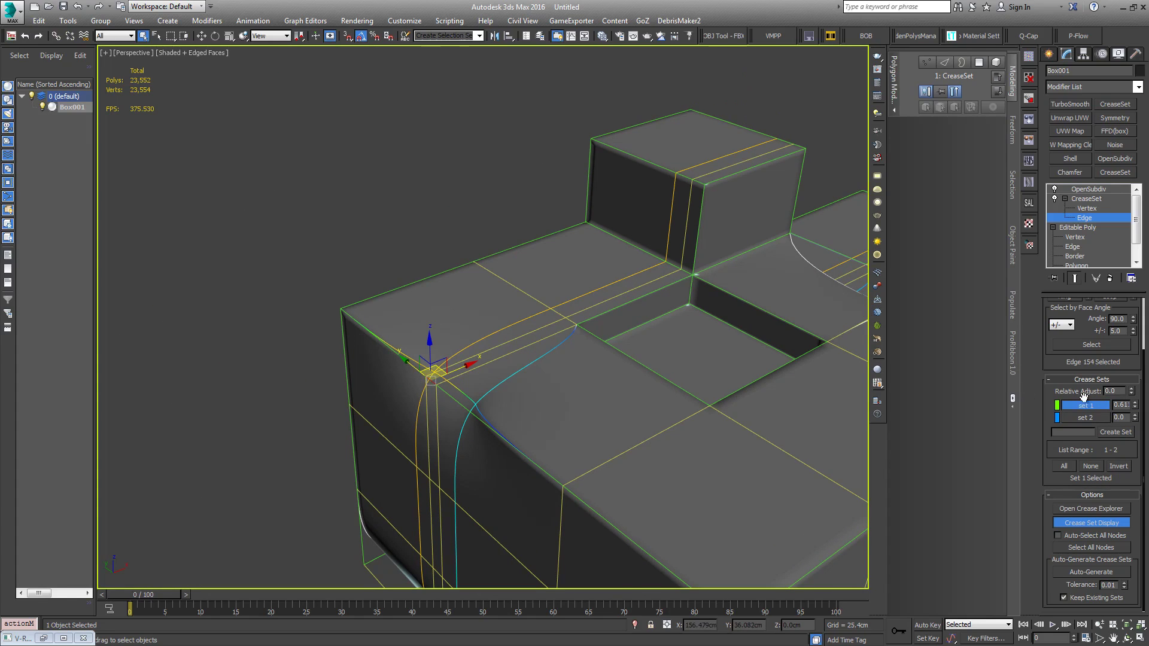
{"action": "right_click", "coordinate": [1083, 411]}
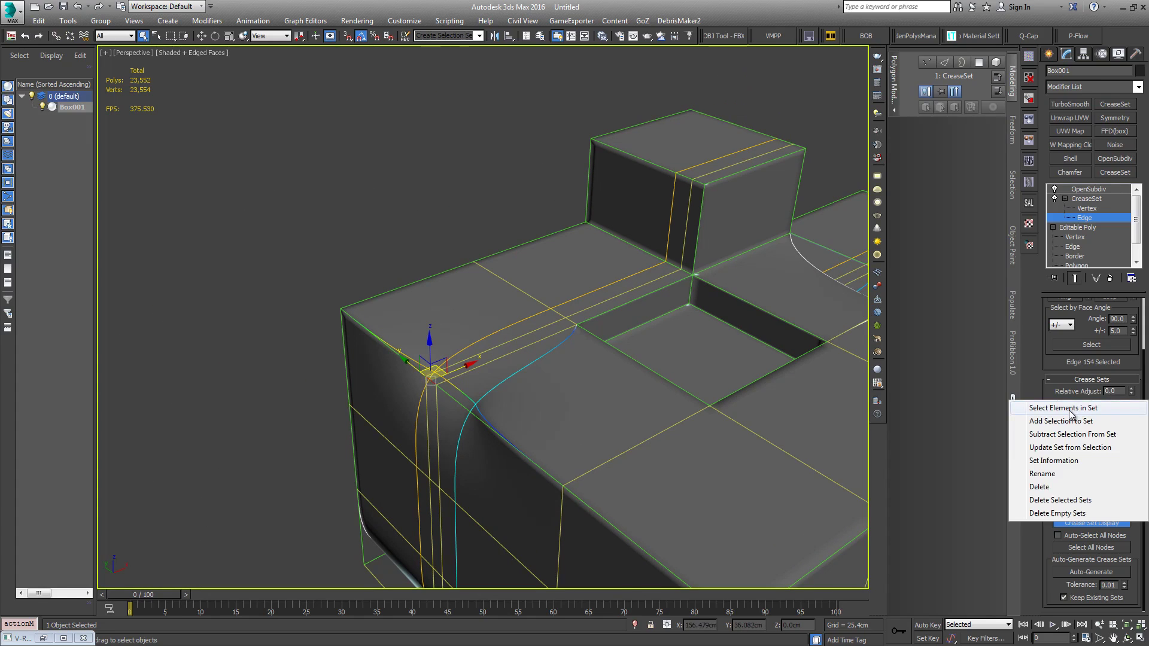
{"action": "left_click", "coordinate": [1061, 421]}
{"action": "scroll", "coordinate": [670, 395], "scroll_direction": "down", "scroll_amount": 4}
{"action": "scroll", "coordinate": [634, 376], "scroll_direction": "down", "scroll_amount": 2}
{"action": "middle_click_drag", "start_coordinate": [706, 395], "coordinate": [554, 377], "text": "alt"}
{"action": "scroll", "coordinate": [631, 394], "scroll_direction": "up", "scroll_amount": 3}
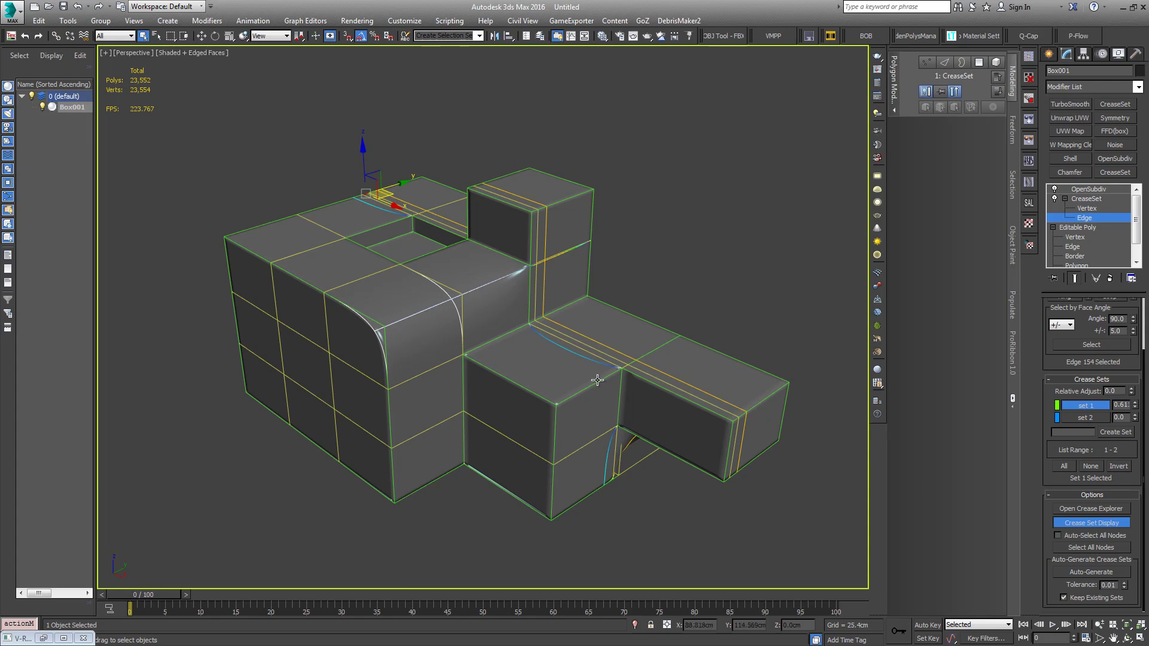
{"action": "mouse_move", "coordinate": [495, 344]}
{"action": "middle_mouse_down"}
{"action": "mouse_move", "coordinate": [461, 349]}
{"action": "mouse_move", "coordinate": [485, 351]}
{"action": "middle_mouse_up"}
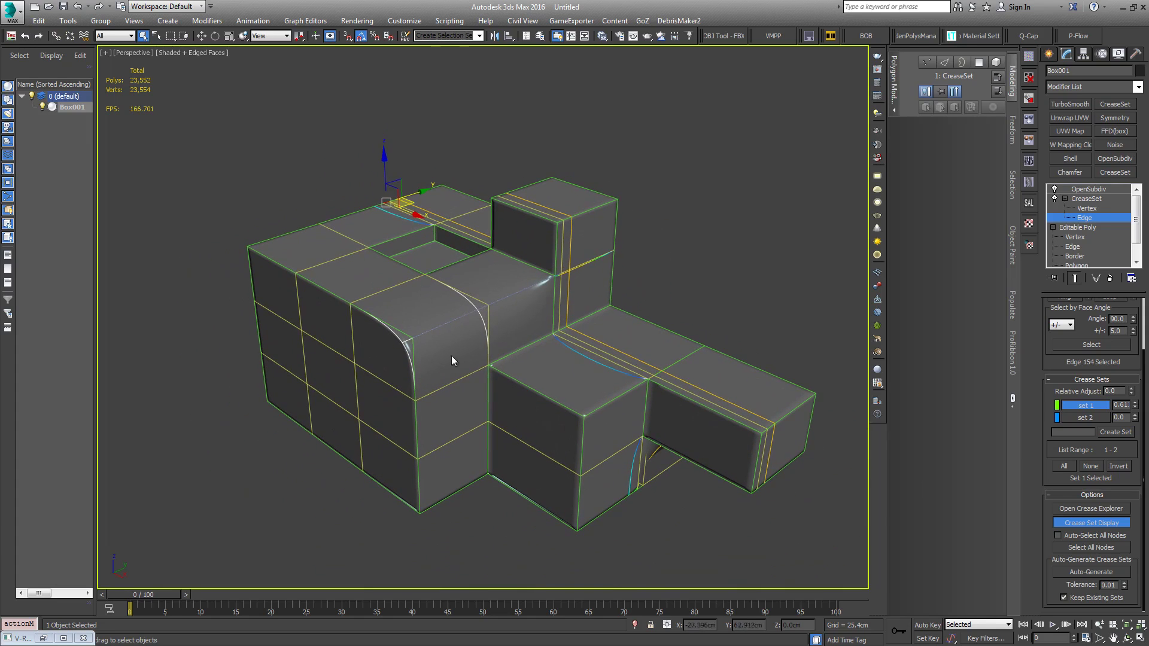